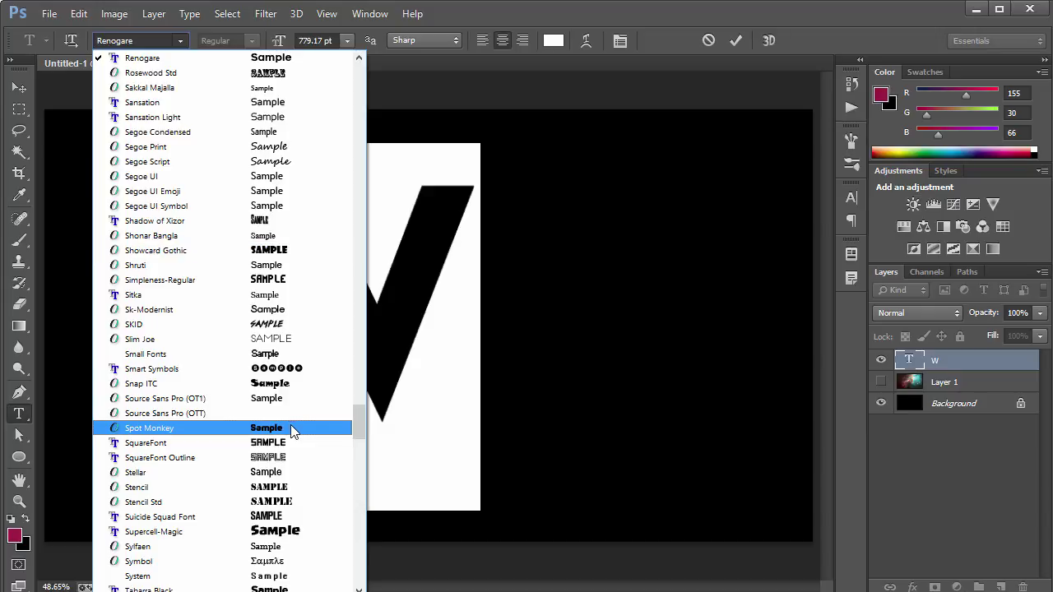
Set the font of the letter W to GoGoPosterPunch
key(Escape)
click(179, 44)
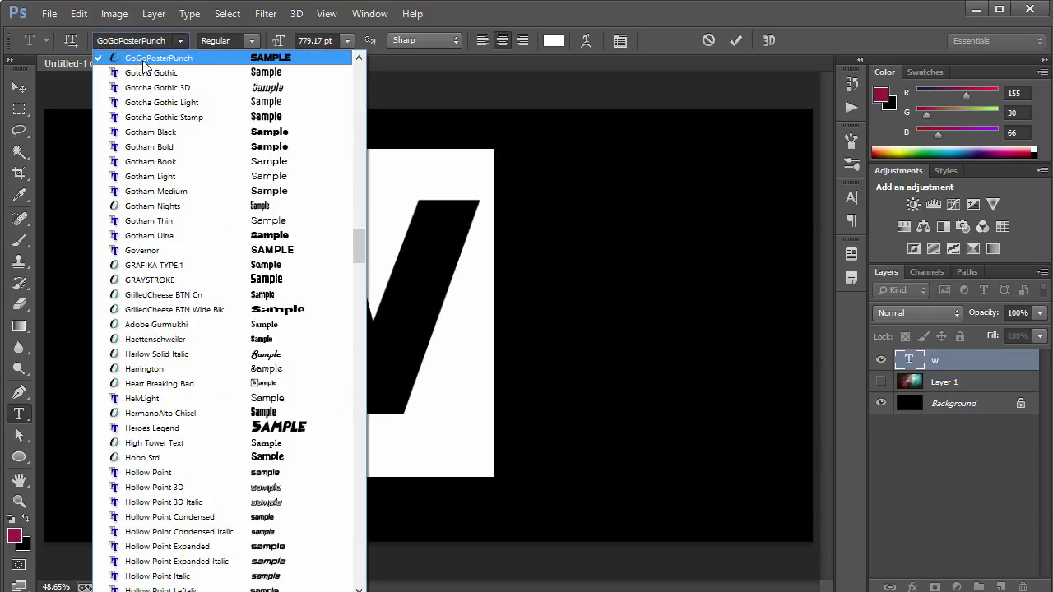
click(568, 10)
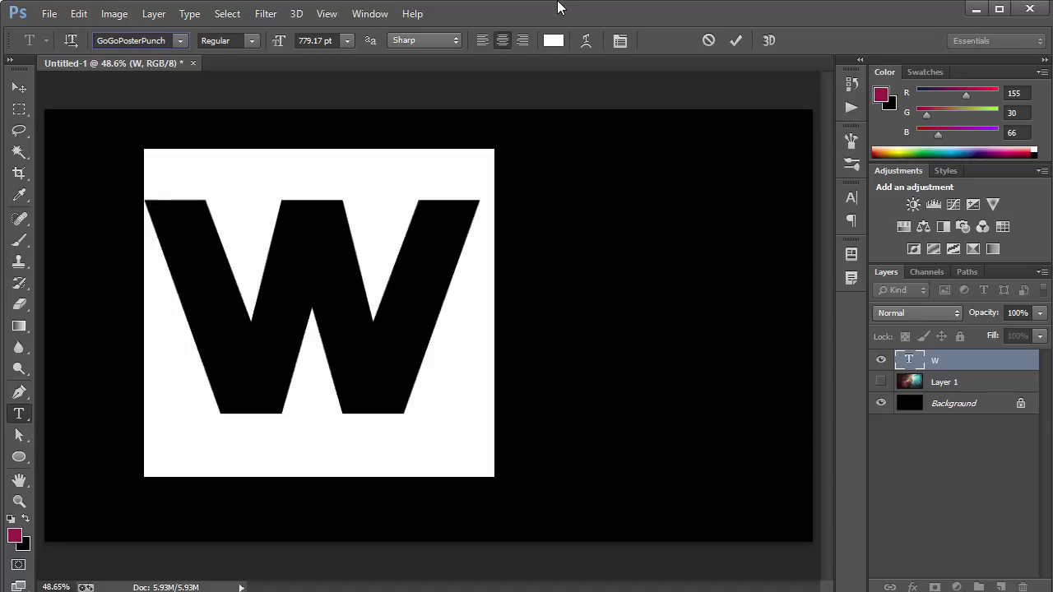
Scale the W text layer down proportionally around its centre
click(19, 87)
key(ctrl+t)
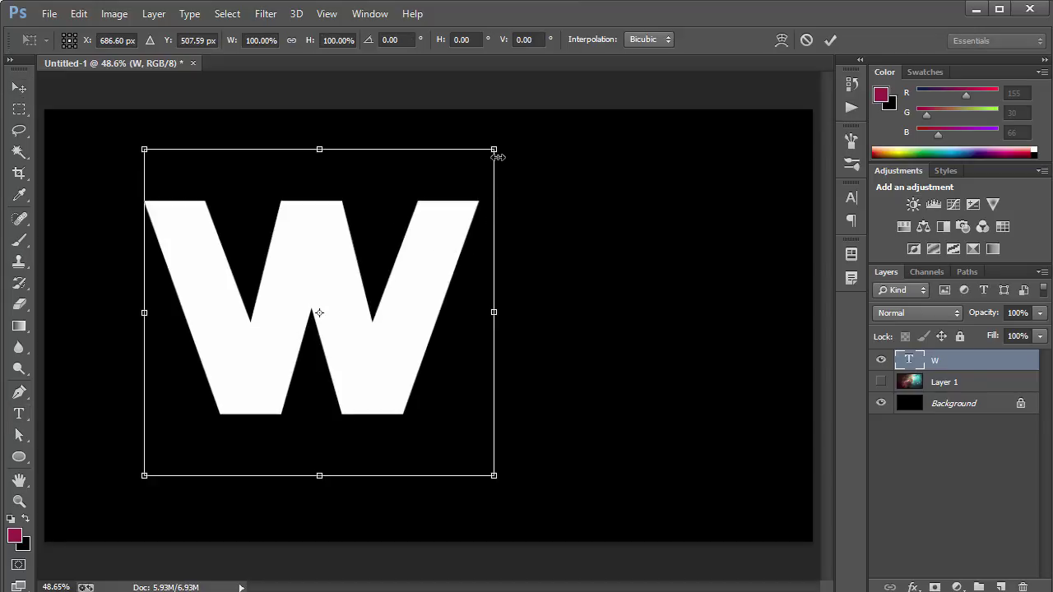
drag(494, 149, 439, 184)
key(Return)
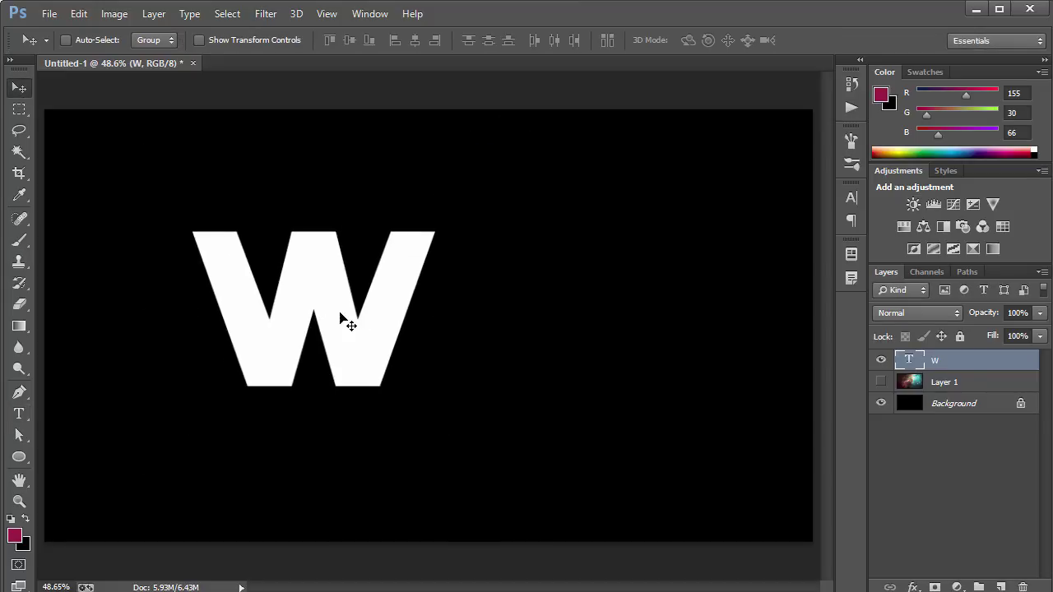
Centre the W horizontally and vertically on the whole canvas, then clear the selection
key(ctrl+a)
click(415, 40)
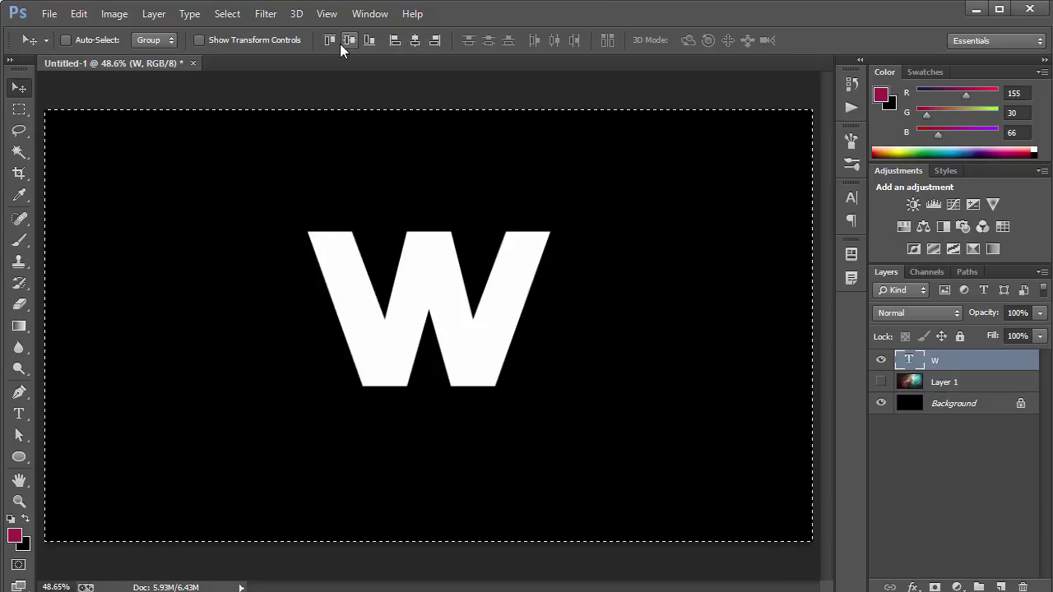
click(343, 40)
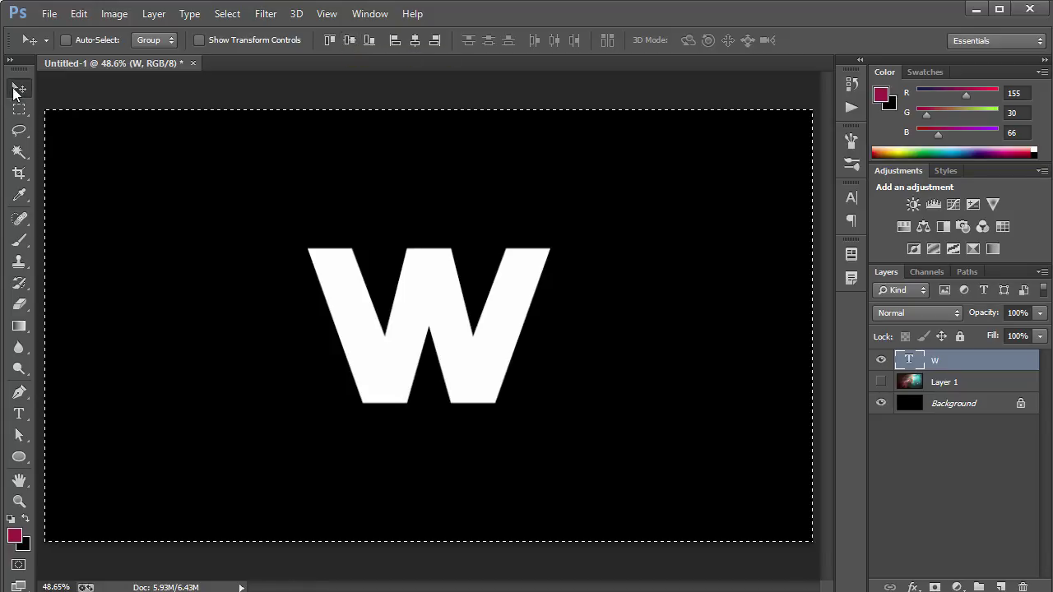
key(ctrl+d)
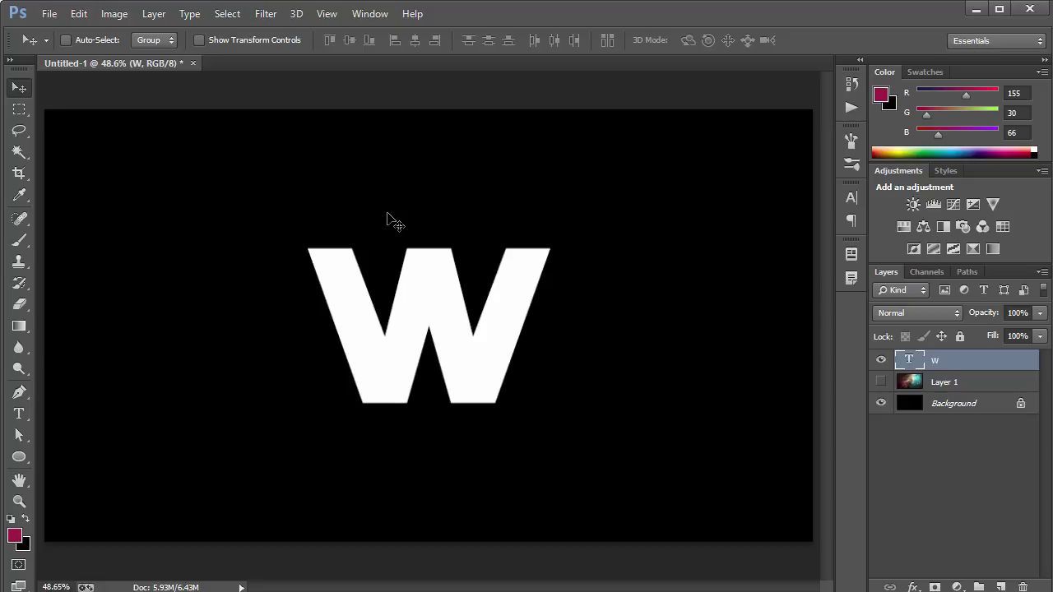
key(ctrl+t)
right_click(444, 306)
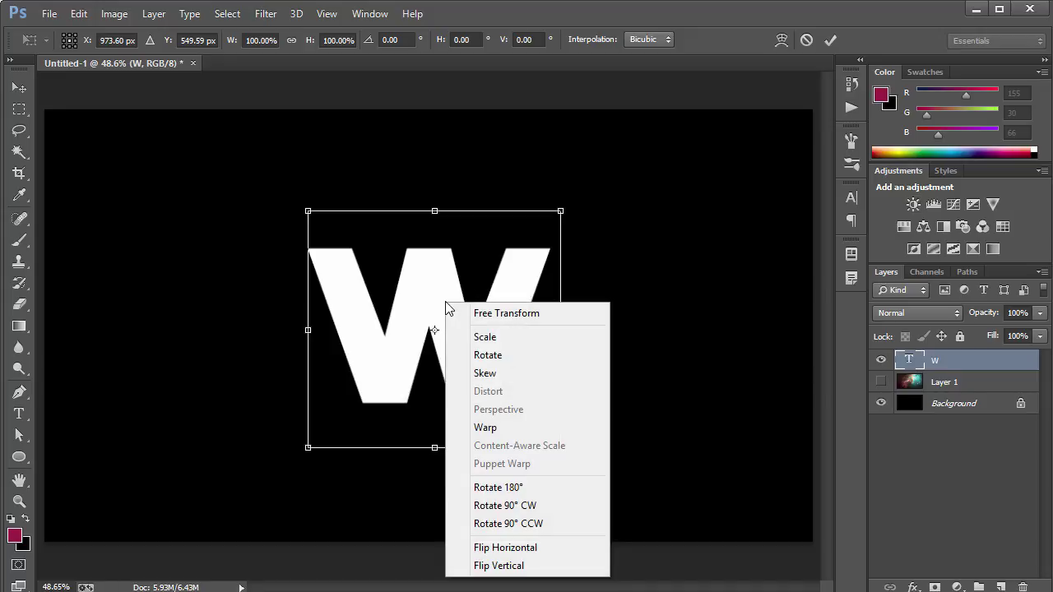
key(Escape)
key(Escape)
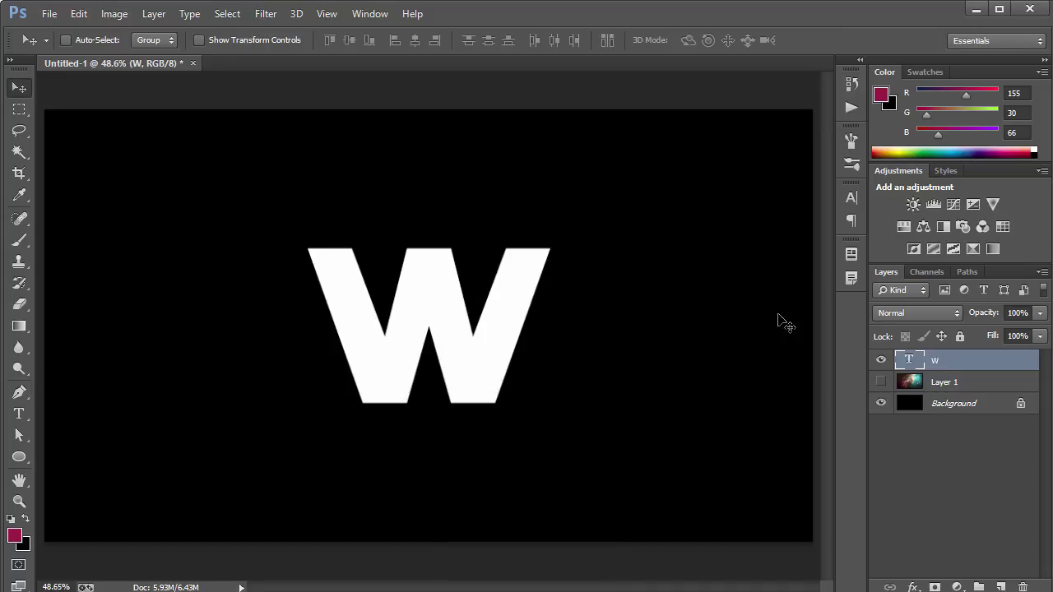
Rasterize the W text layer and apply a Perspective transform that slants the letter upward toward its right side
right_click(931, 366)
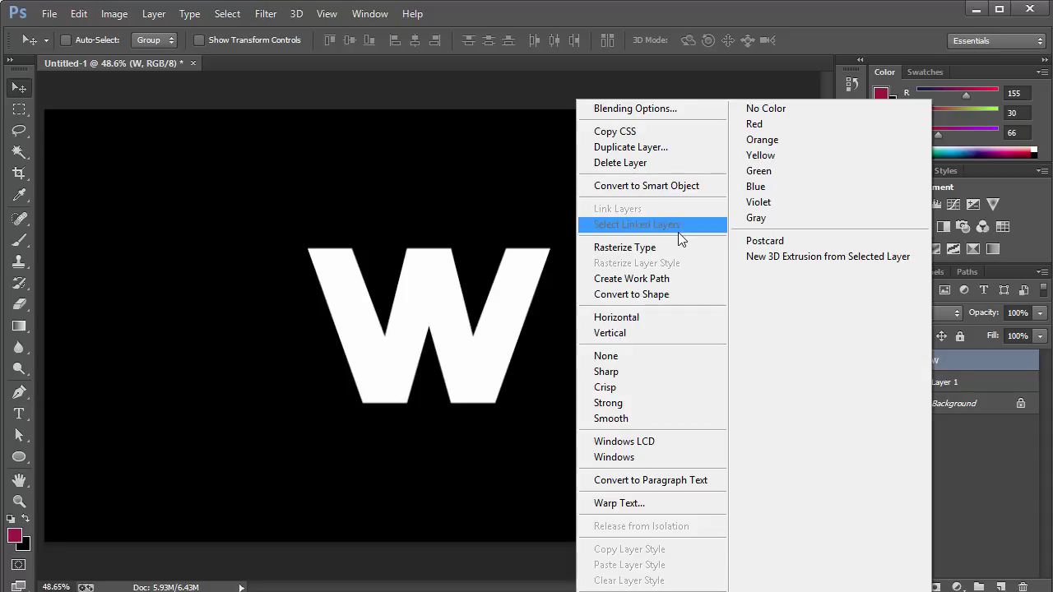
click(652, 247)
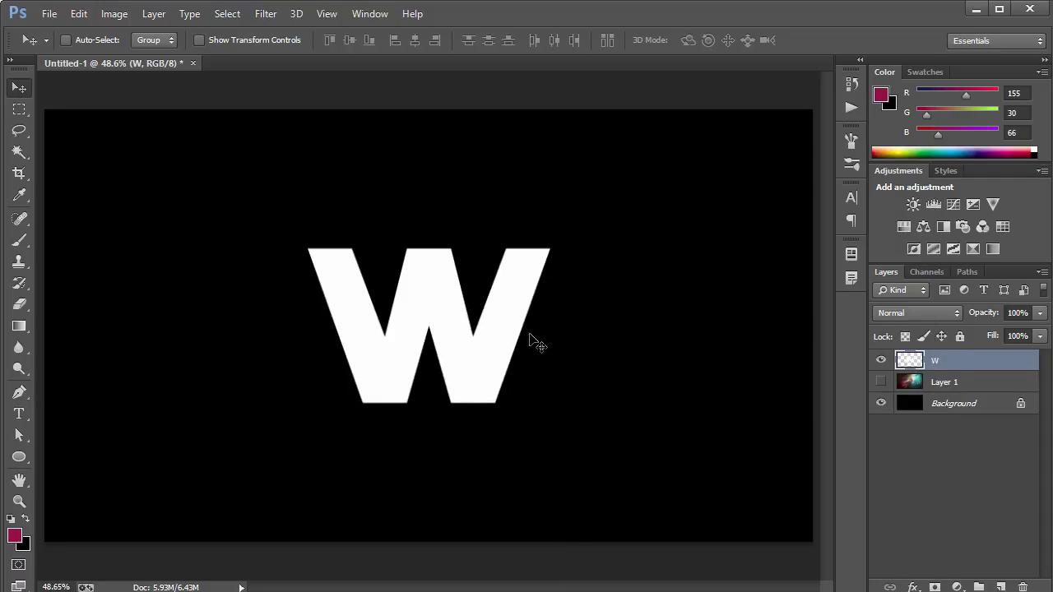
key(ctrl+t)
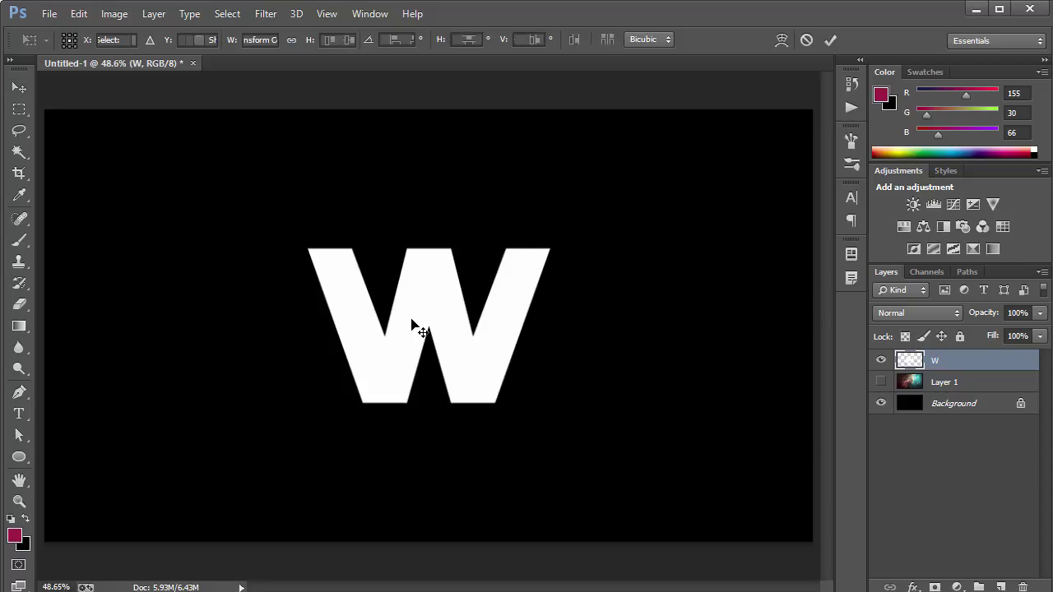
right_click(419, 301)
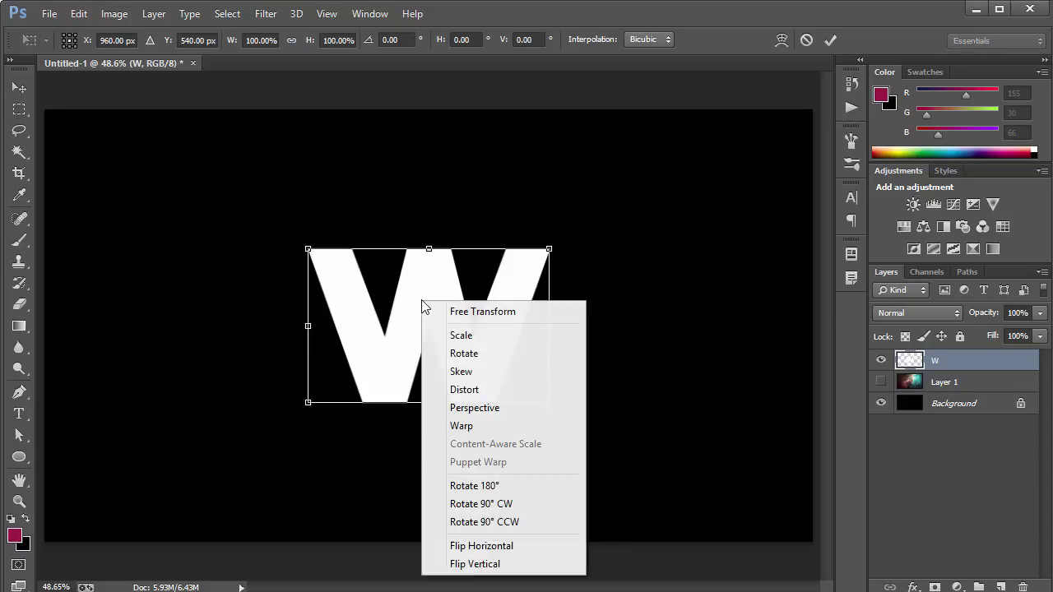
click(481, 408)
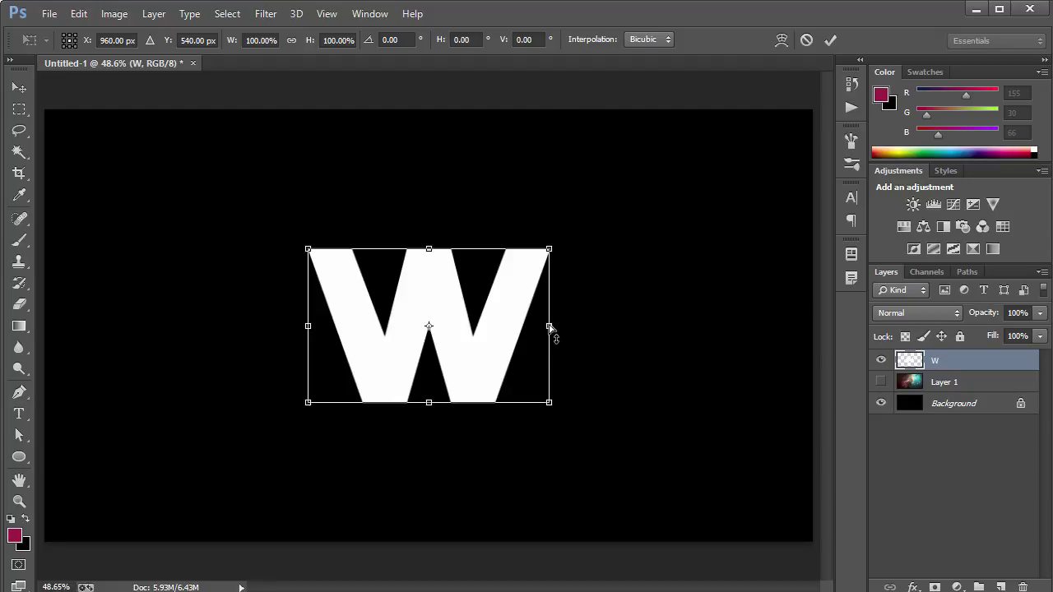
drag(550, 328, 539, 302)
key(Return)
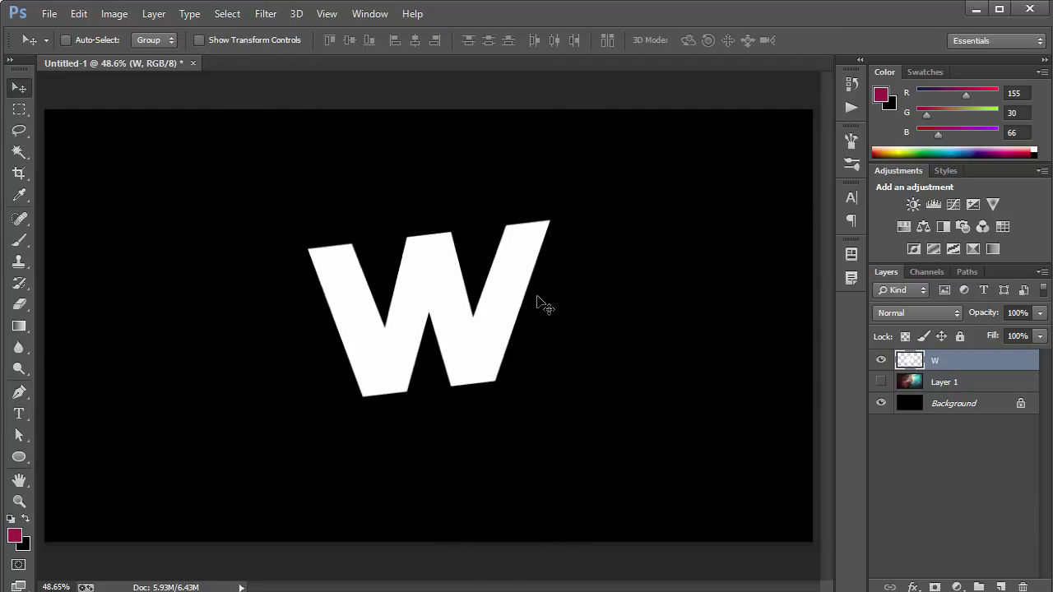
Duplicate the slanted W layer
key(ctrl+j)
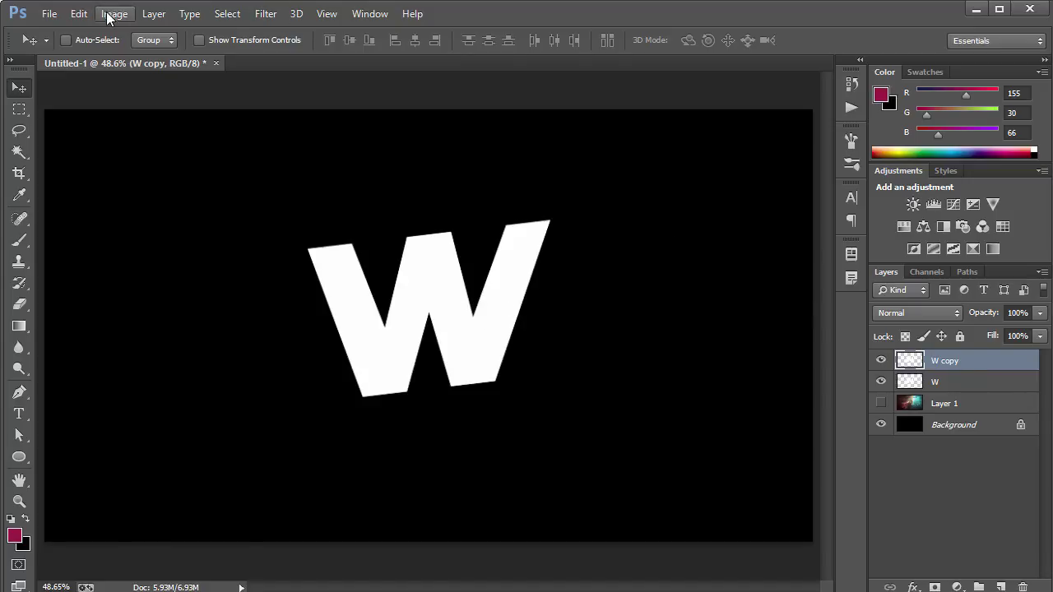
click(79, 13)
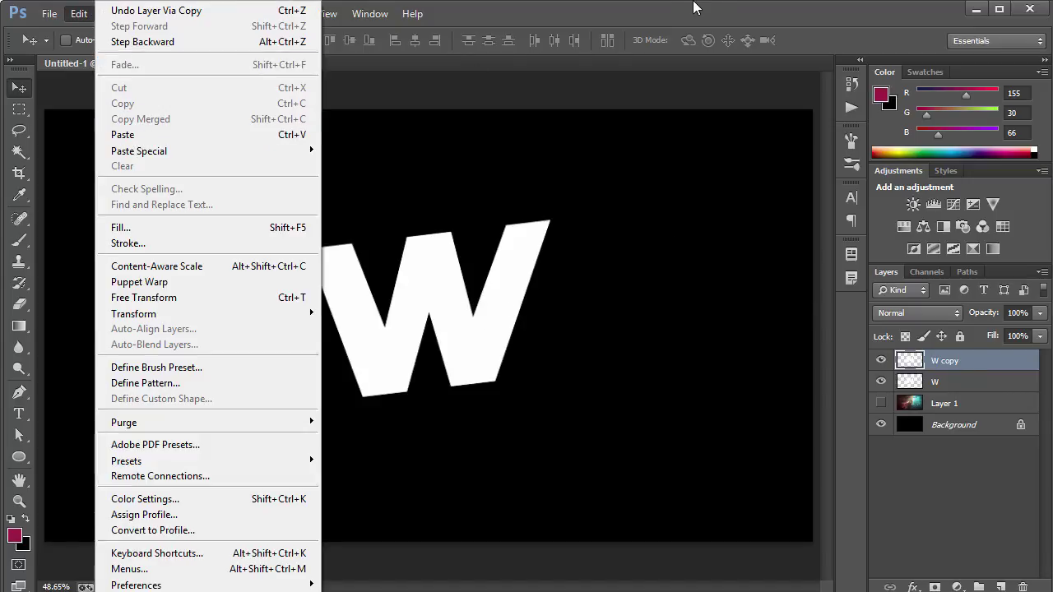
click(696, 8)
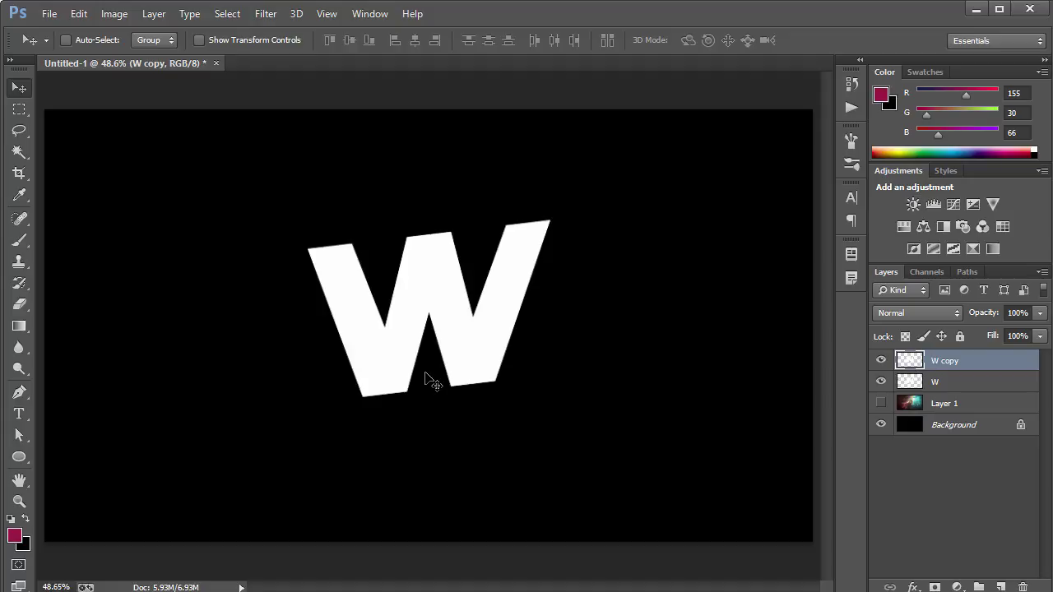
Offset the duplicated W equally to the right and downward, so it partly overlaps the original W
key(shift+Right)
key(shift+Right)
key(shift+Right)
key(shift+Right)
key(shift+Right)
key(shift+Right)
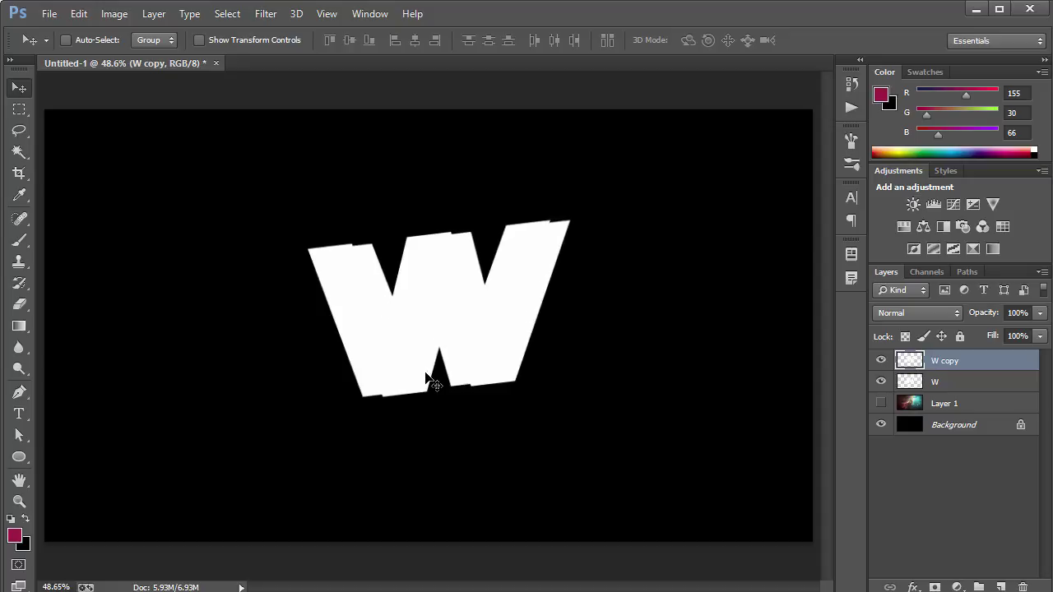
key(shift+Right)
key(shift+Right)
key(shift+Right)
key(shift+Right)
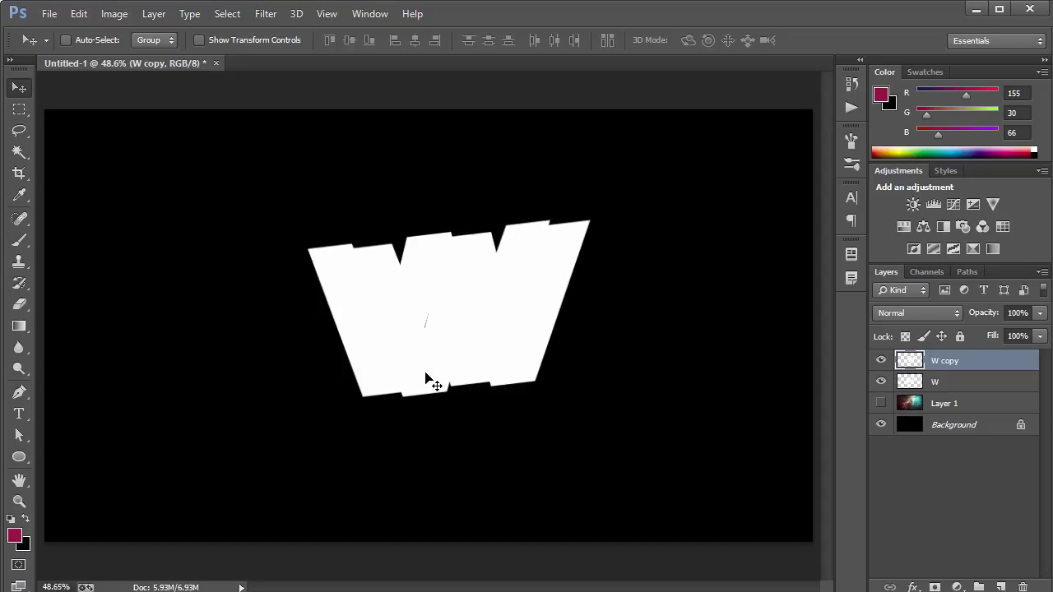
key(shift+Down)
key(shift+Down)
key(shift+Down)
key(shift+Down)
key(shift+Down)
key(shift+Down)
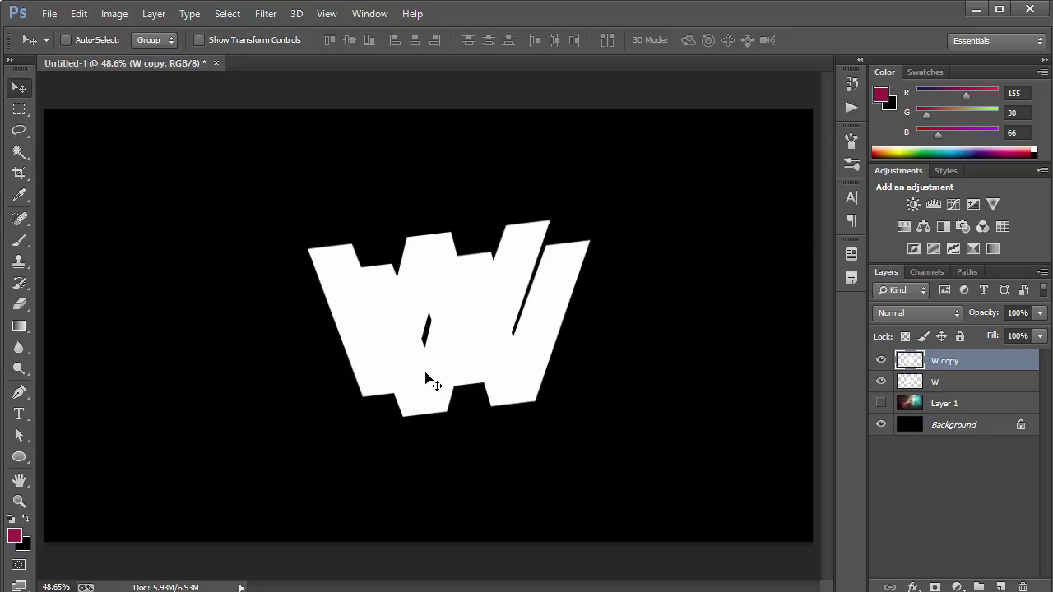
key(shift+Down)
key(shift+Down)
key(shift+Down)
key(shift+Down)
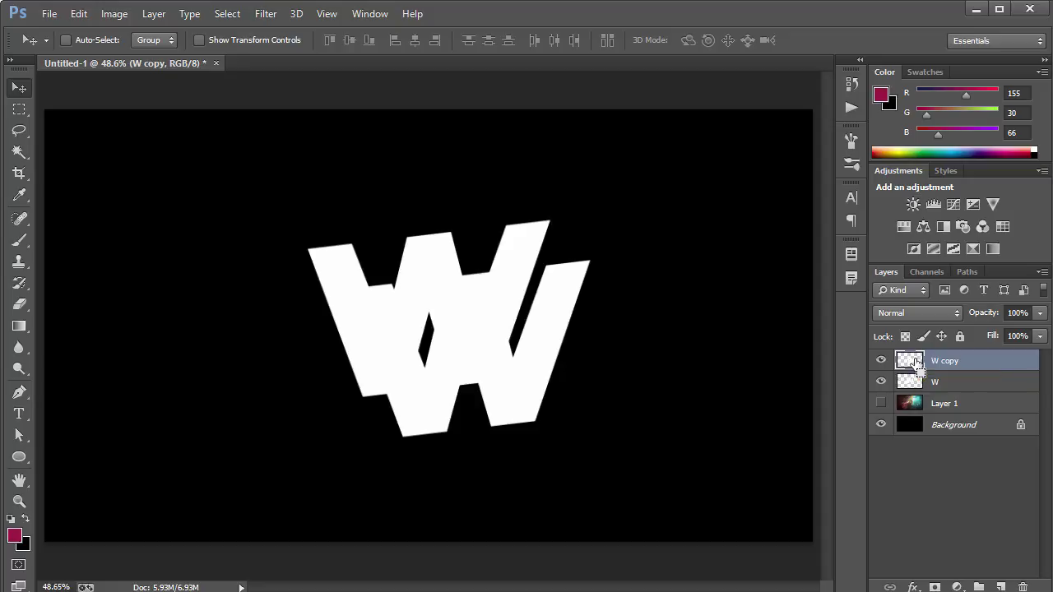
Fill the outline of the duplicated W with the dark red foreground colour, then clear the selection
ctrl+click(915, 362)
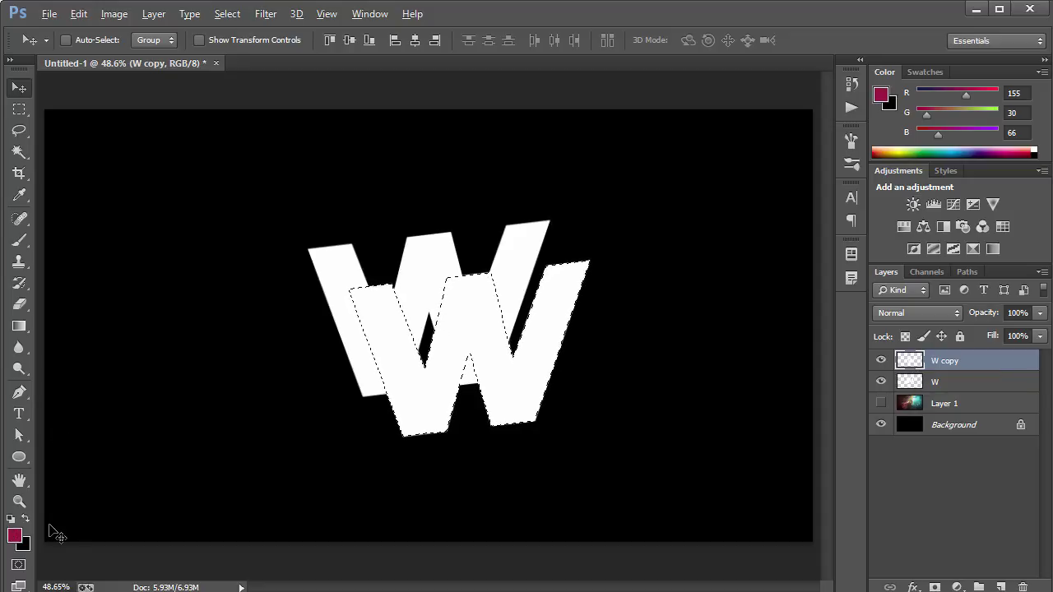
key(alt+BackSpace)
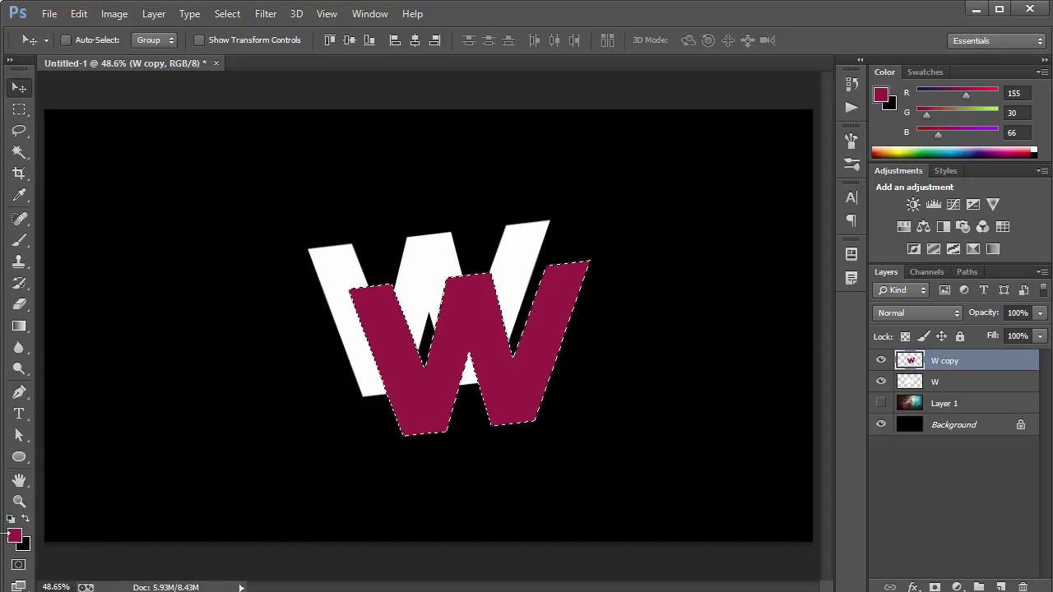
key(ctrl+d)
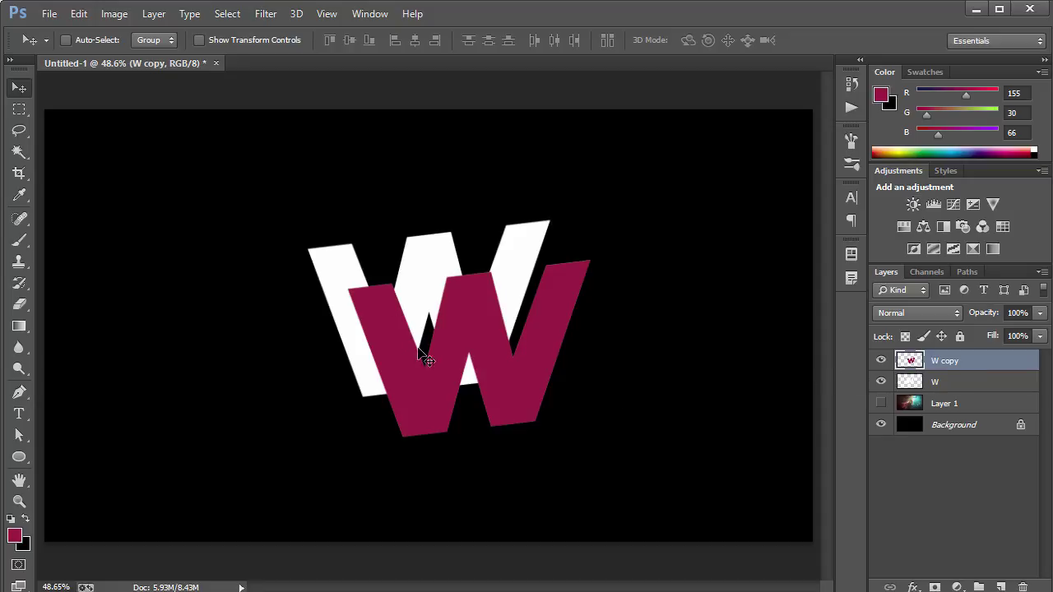
Nudge the red W up and left to reduce its offset from the white W
key(shift+Up)
key(shift+Up)
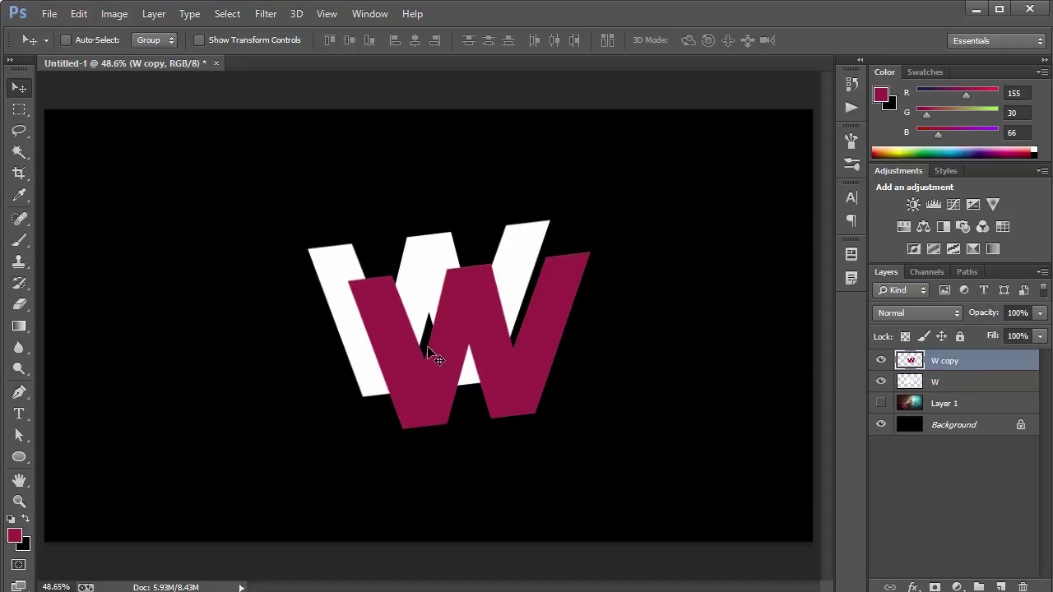
key(shift+Left)
key(shift+Left)
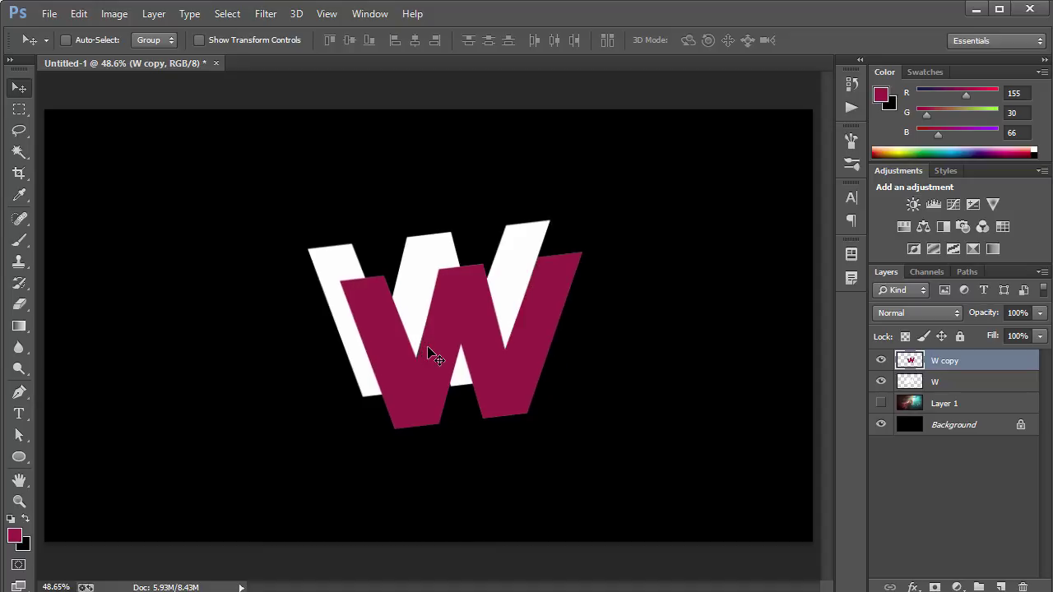
key(shift+Up)
key(shift+Left)
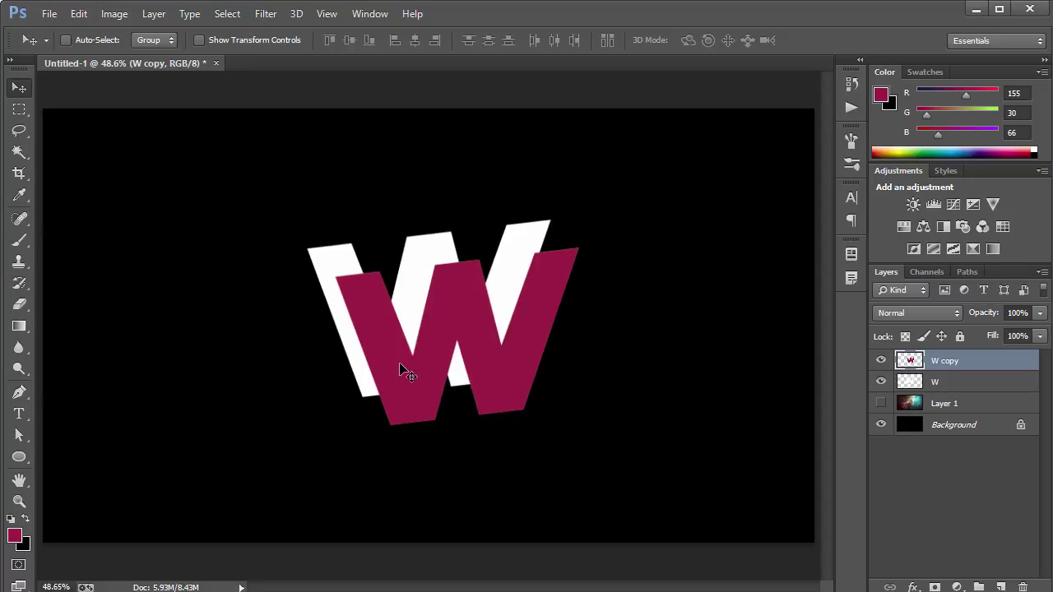
Start a Pen path with an anchor on the lowest left corner of the white W
key(ctrl+plus)
key(ctrl+plus)
key(ctrl+plus)
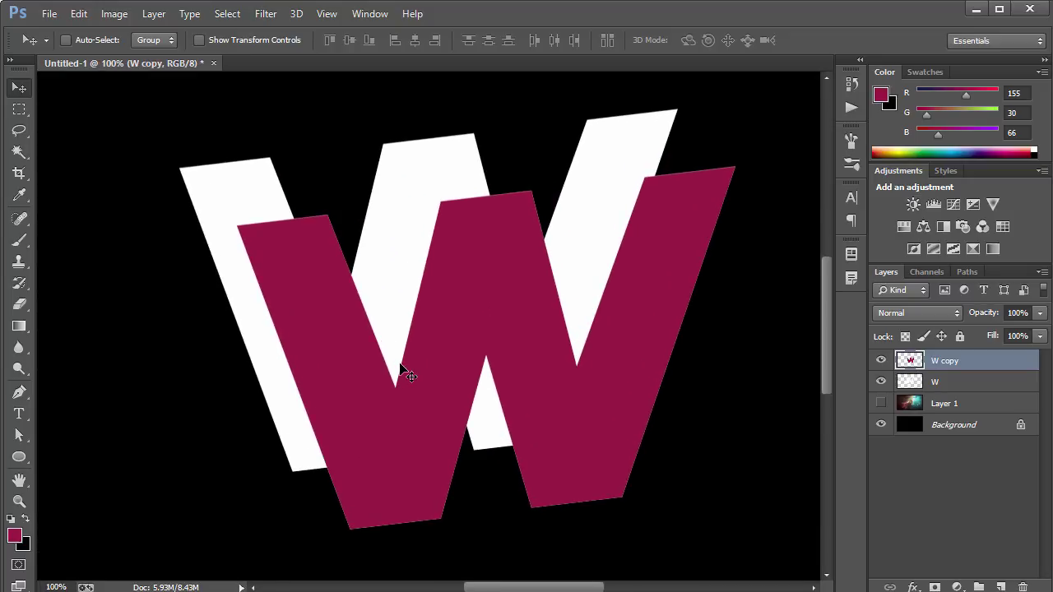
key(p)
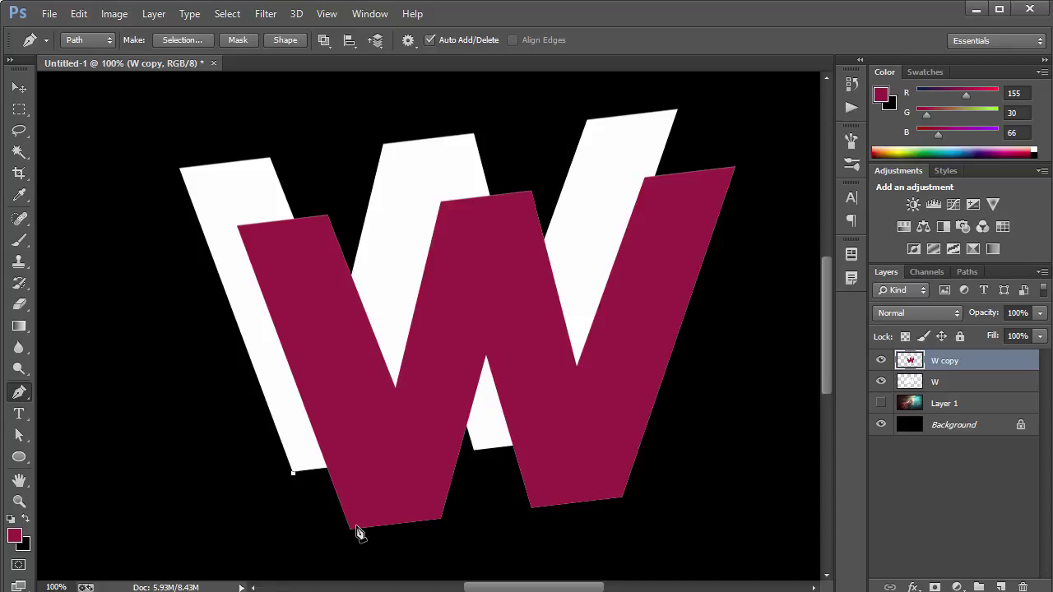
click(294, 472)
click(19, 87)
Add a new layer, place it directly below the W copy layer and make it active
click(1000, 587)
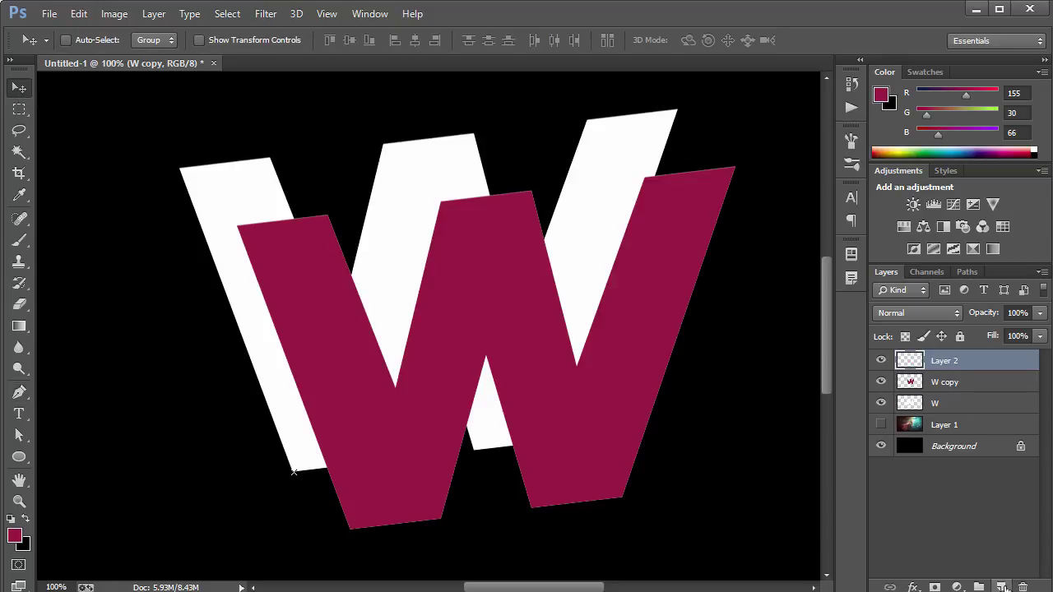
drag(944, 382, 942, 384)
click(940, 363)
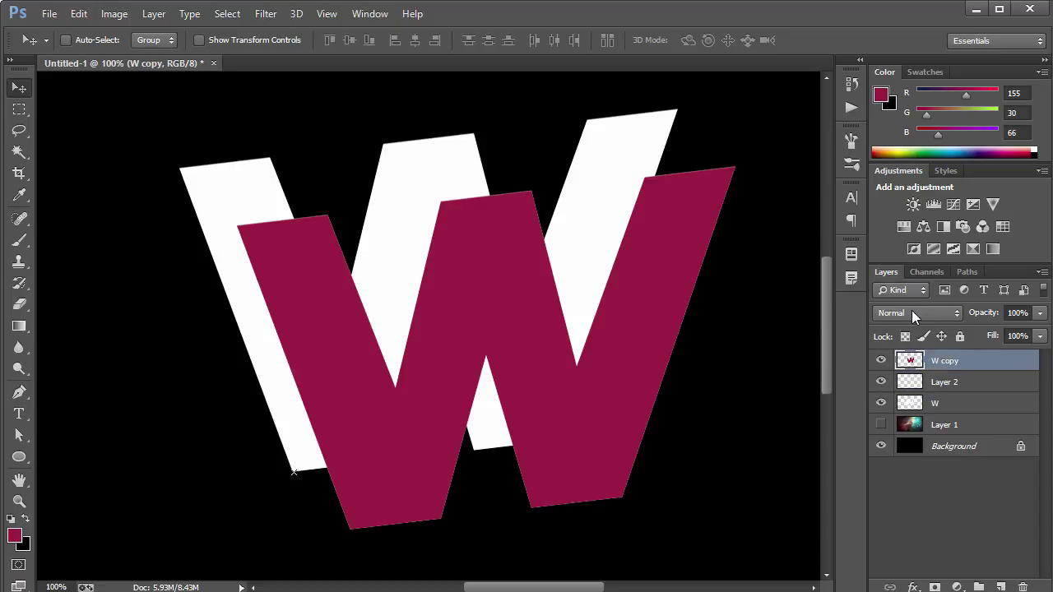
click(938, 384)
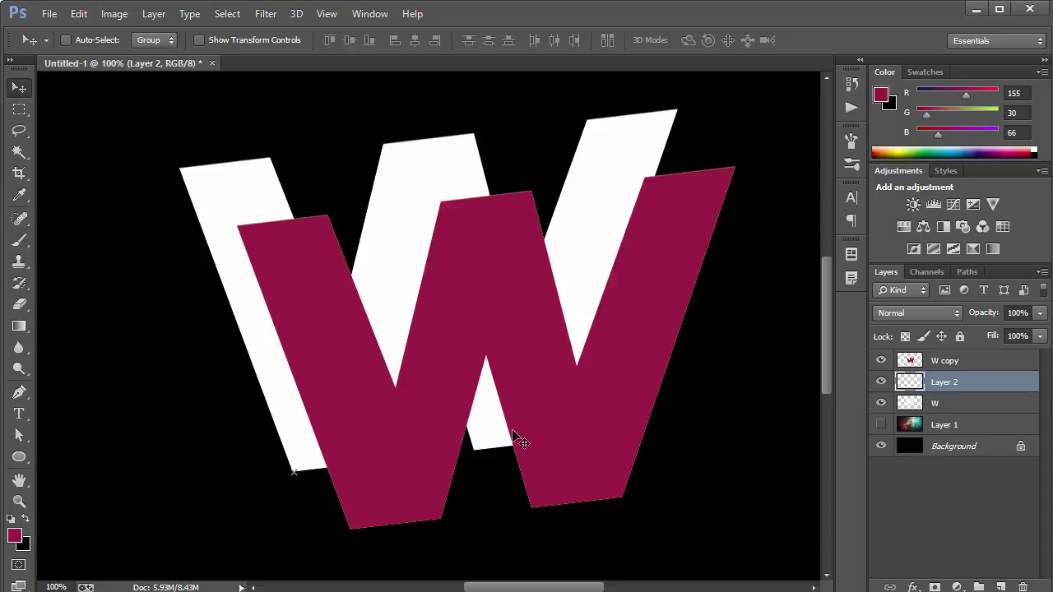
Draw a Pen path from the white W's lowest left corner along the red W's upper inner edges to the white W's right arm
key(p)
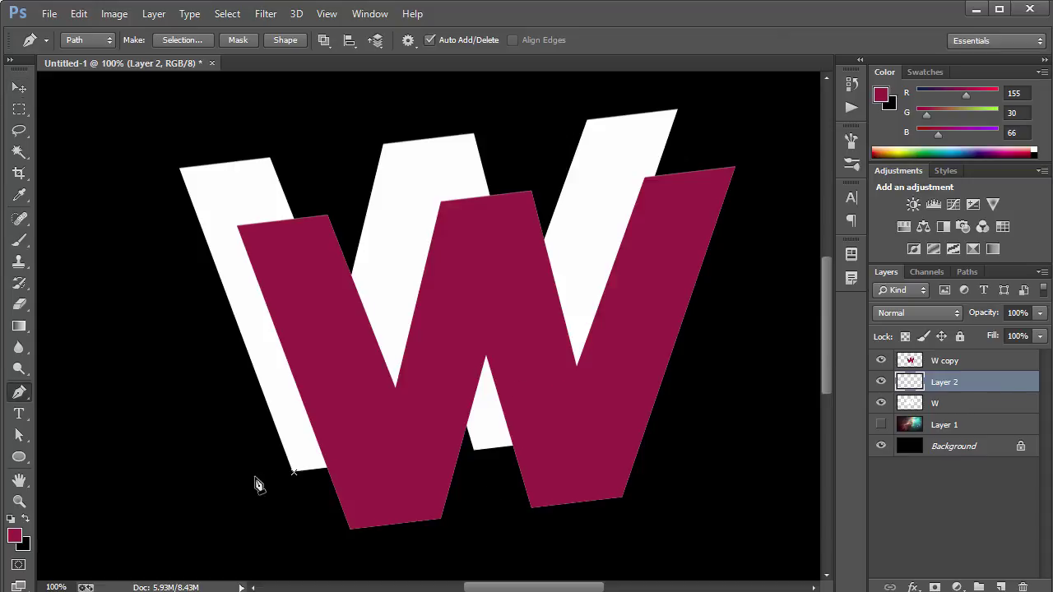
click(293, 474)
click(350, 530)
click(398, 388)
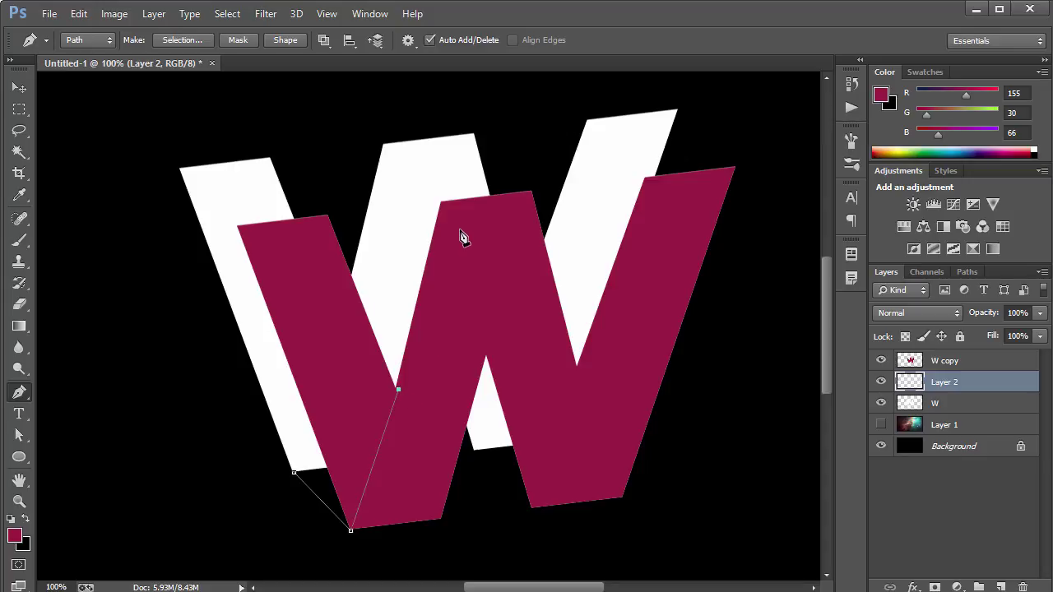
click(442, 205)
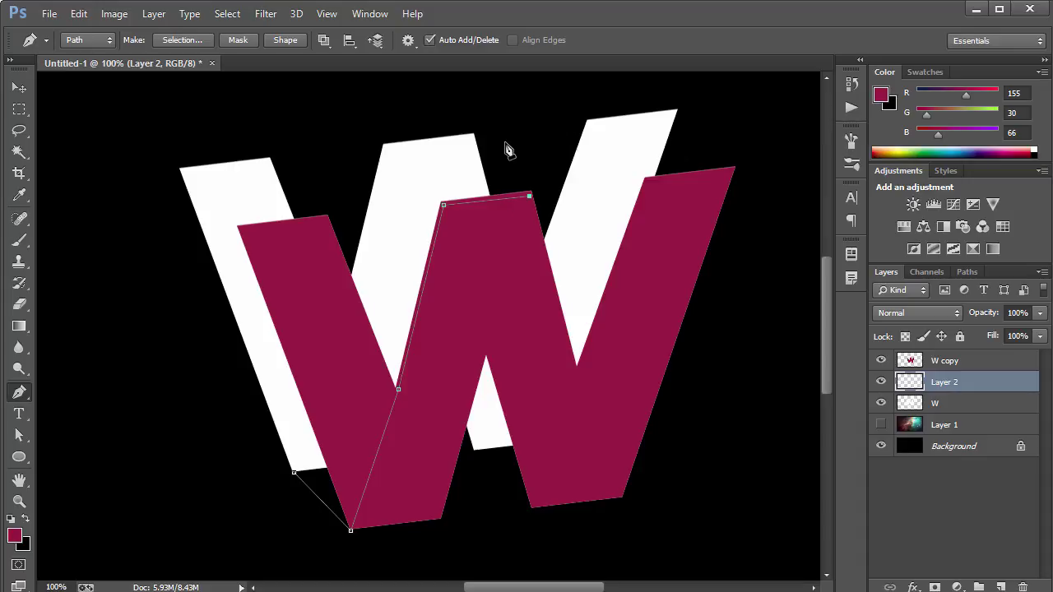
click(575, 376)
click(648, 181)
click(590, 127)
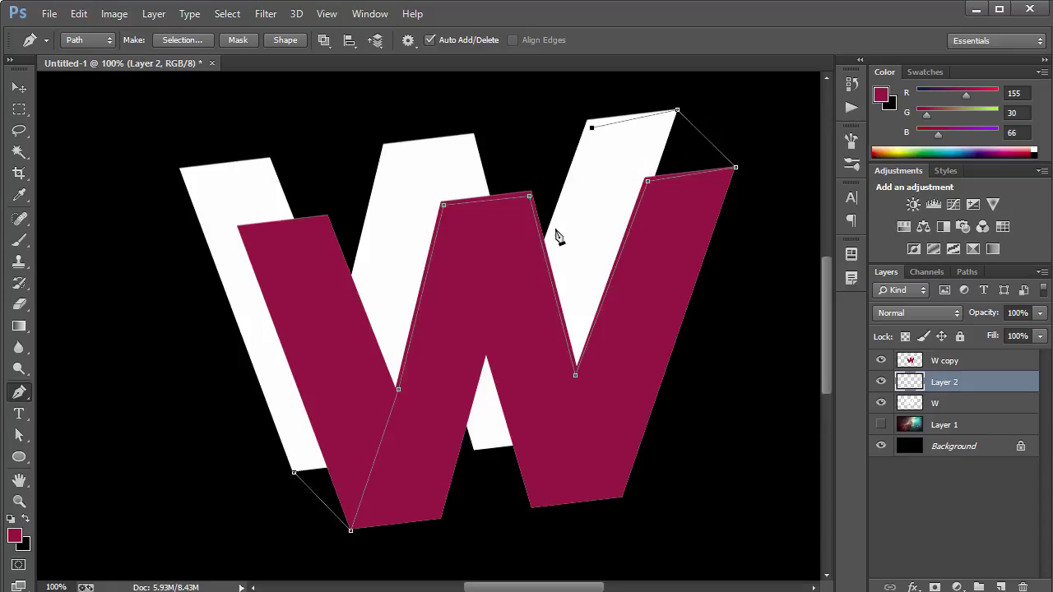
Continue the path back along the white W's upper outline, close it at the starting corner and convert it to a selection
click(537, 272)
click(469, 141)
key(ctrl+z)
click(510, 321)
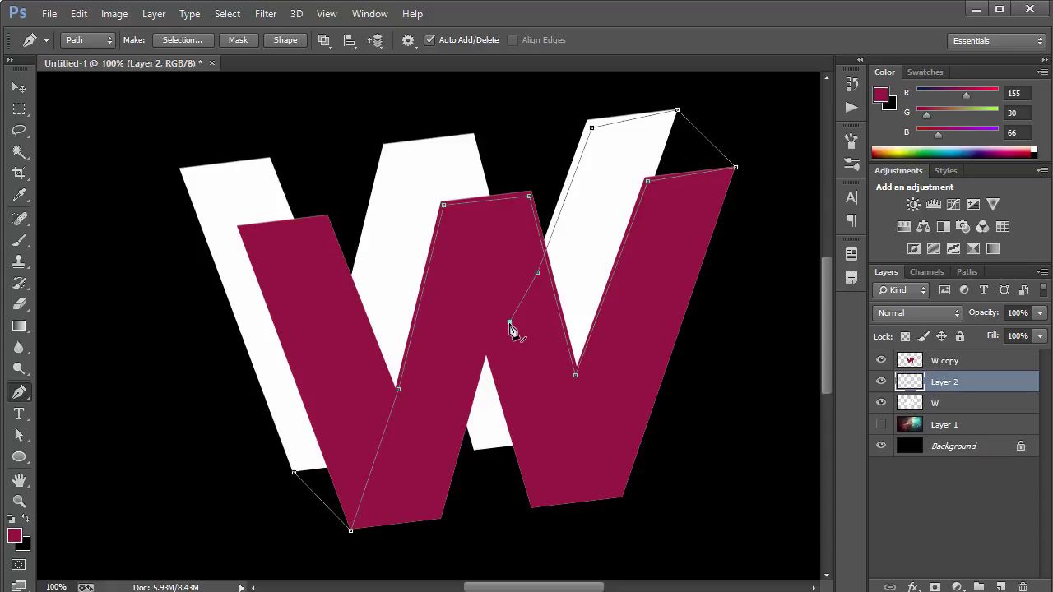
click(468, 141)
click(391, 154)
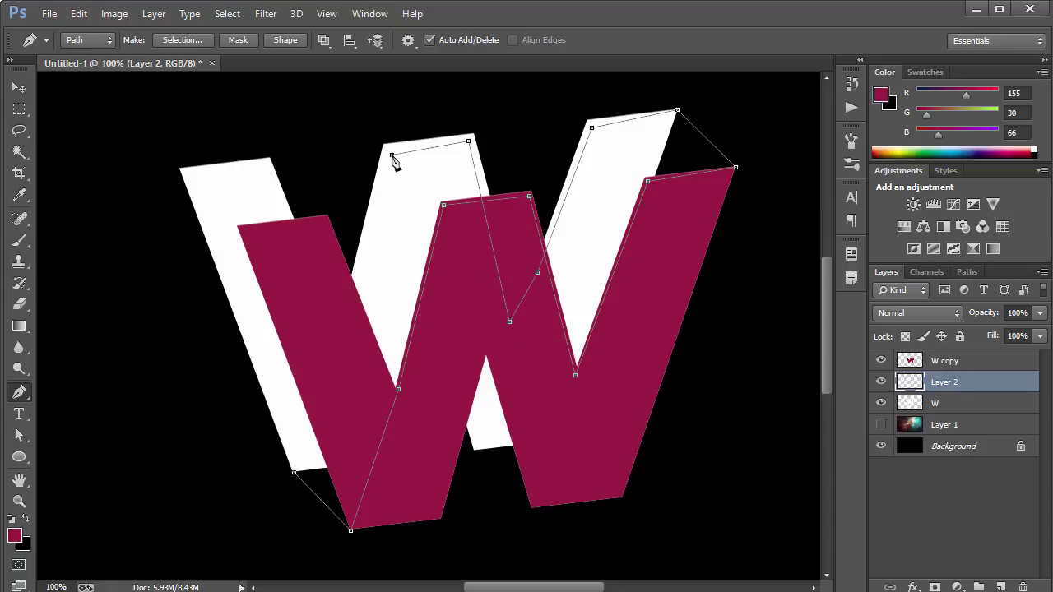
click(350, 288)
click(294, 473)
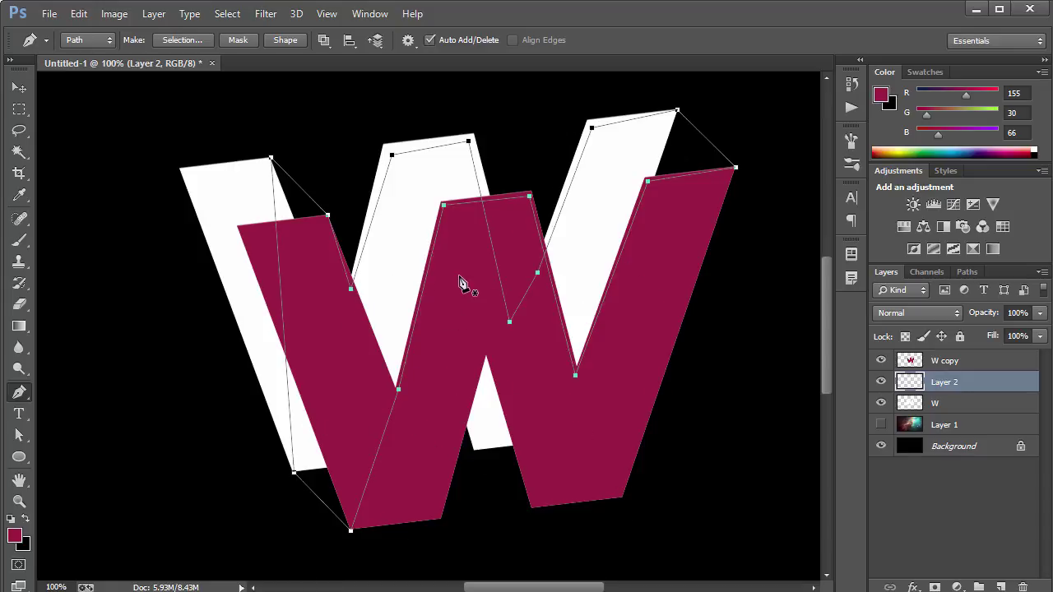
key(ctrl+Return)
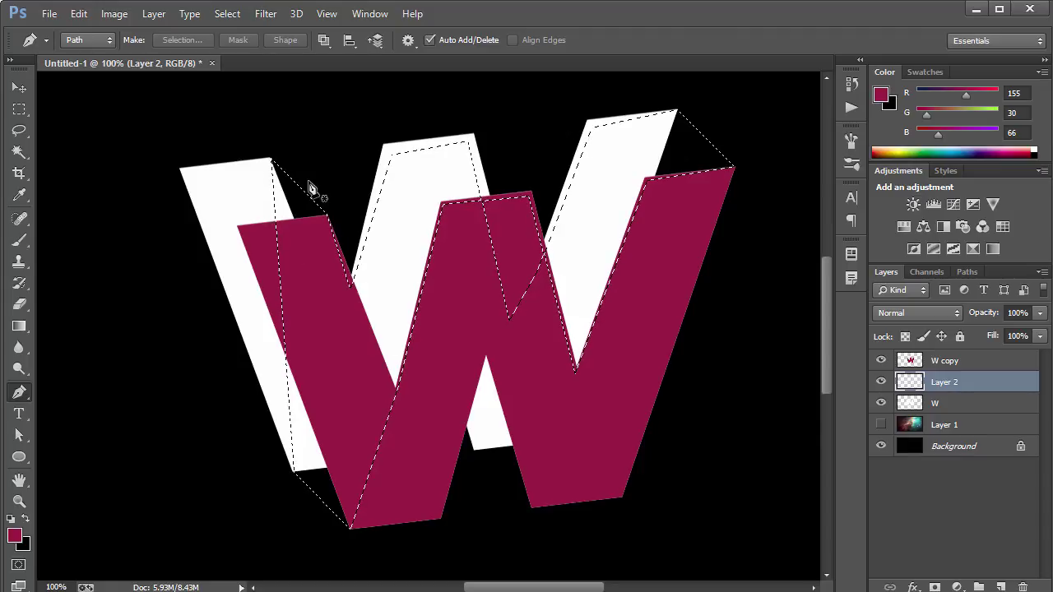
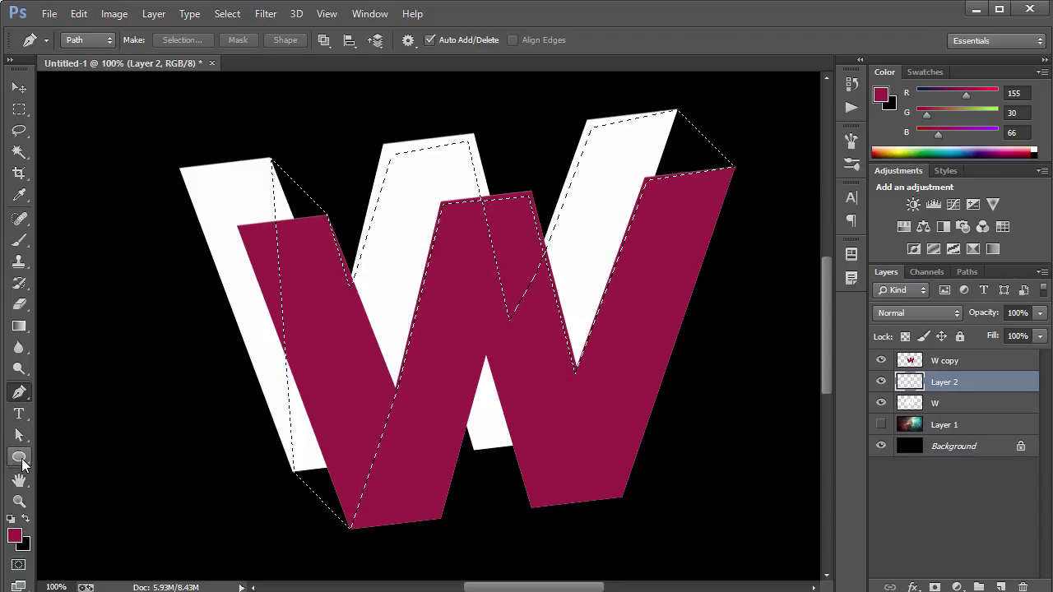
Fill the selected side area on Layer 2 with white and clear the selection
right_click(276, 177)
key(Escape)
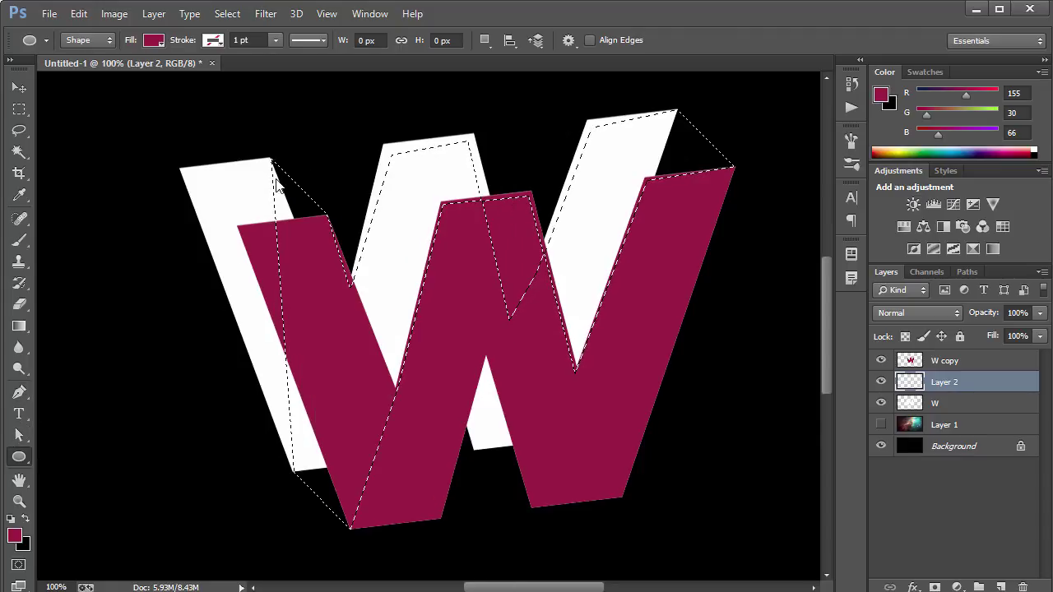
click(22, 115)
right_click(341, 183)
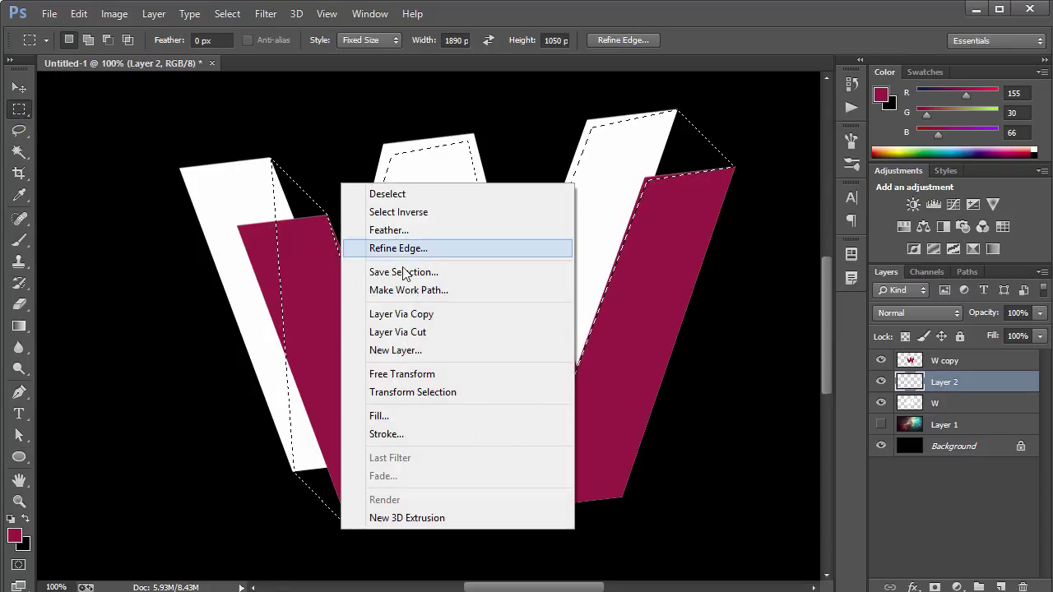
click(386, 414)
click(558, 185)
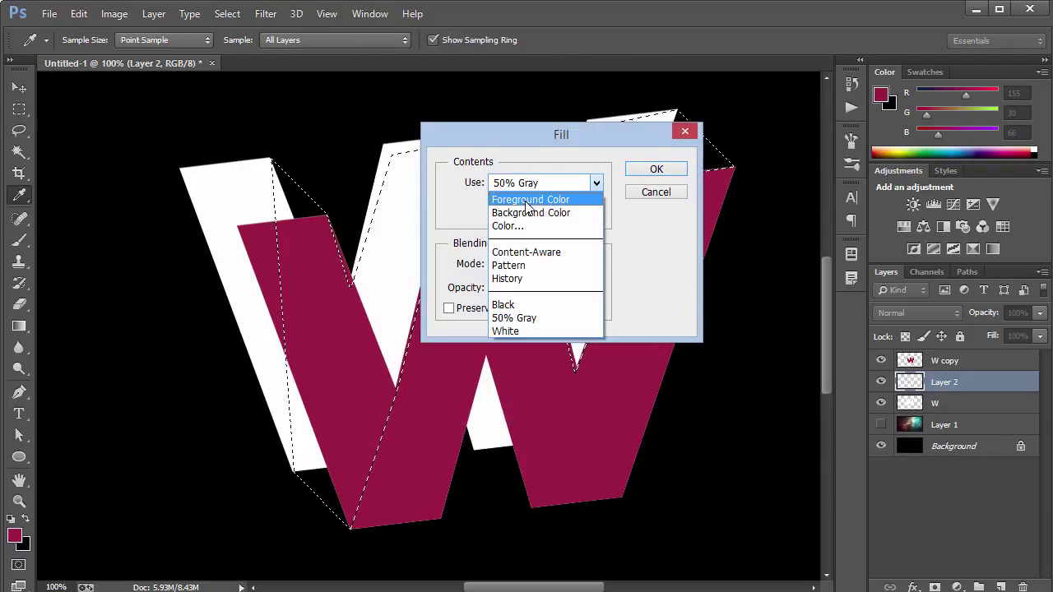
click(510, 331)
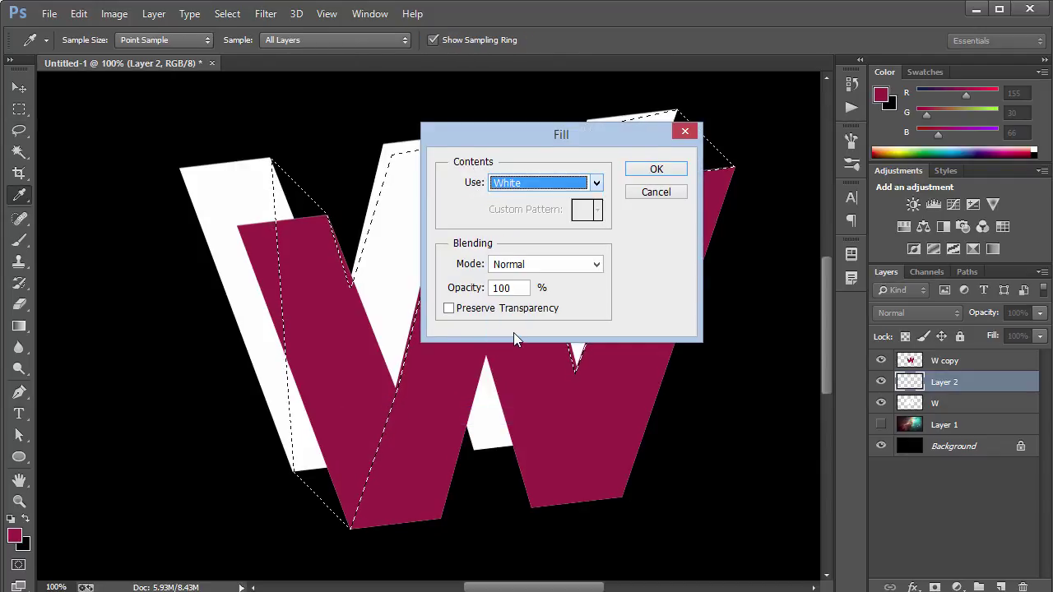
click(656, 170)
key(v)
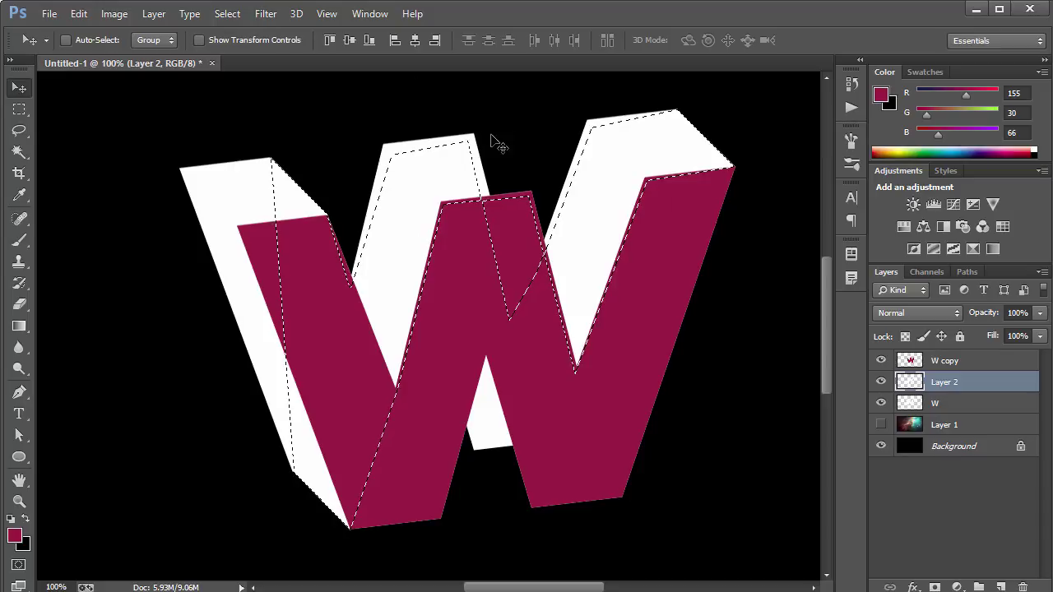
key(ctrl+d)
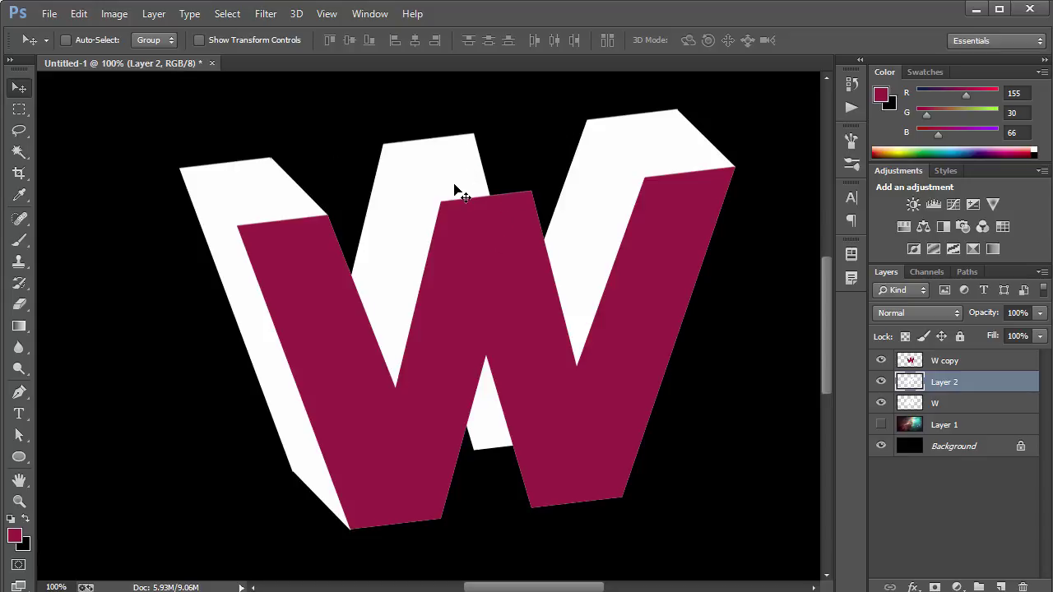
Outline the black gap between the white and red middle peaks with a triangular Pen path and make it a selection
key(p)
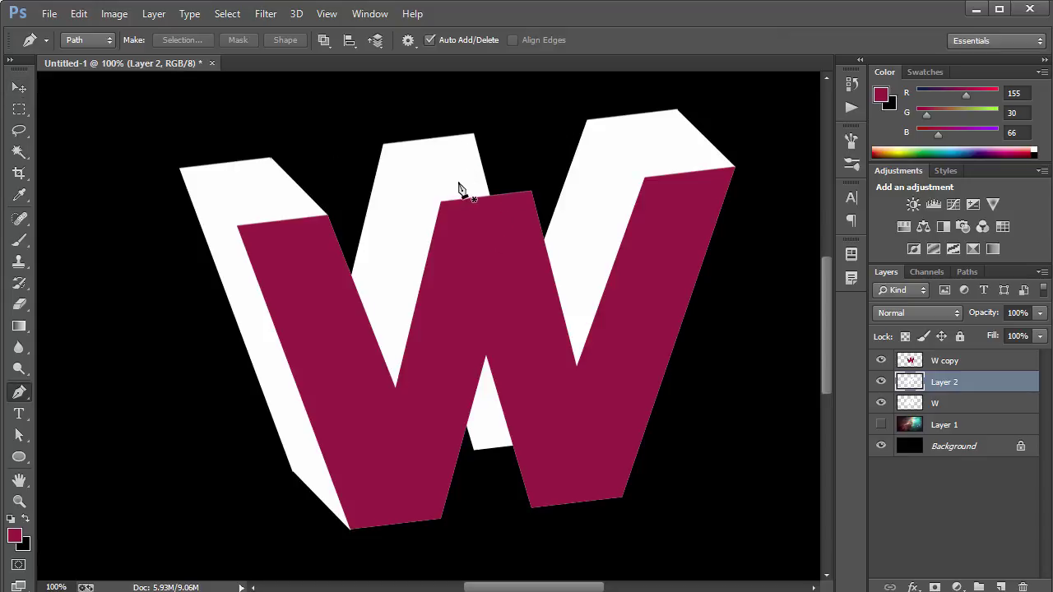
click(532, 193)
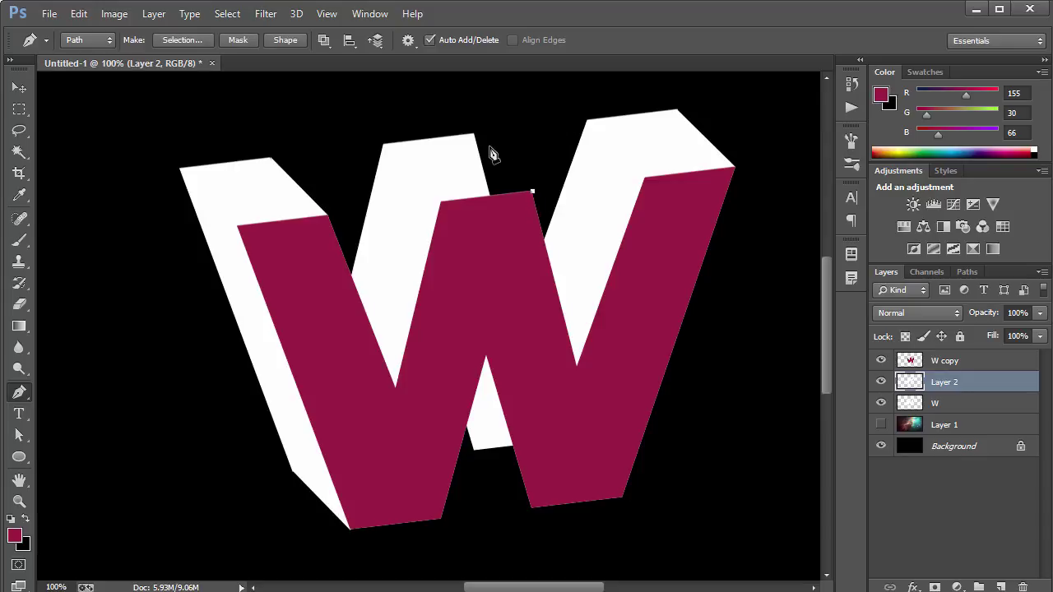
alt+drag(474, 134, 456, 239)
click(533, 193)
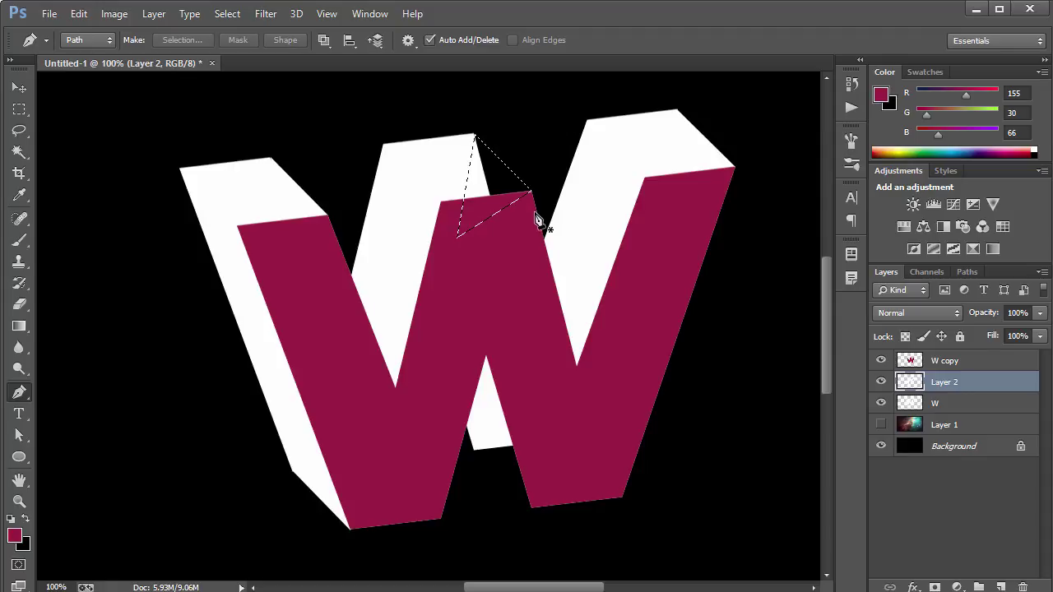
Fill the triangular selection at the middle peak with white and clear the selection
right_click(451, 158)
key(Escape)
click(19, 108)
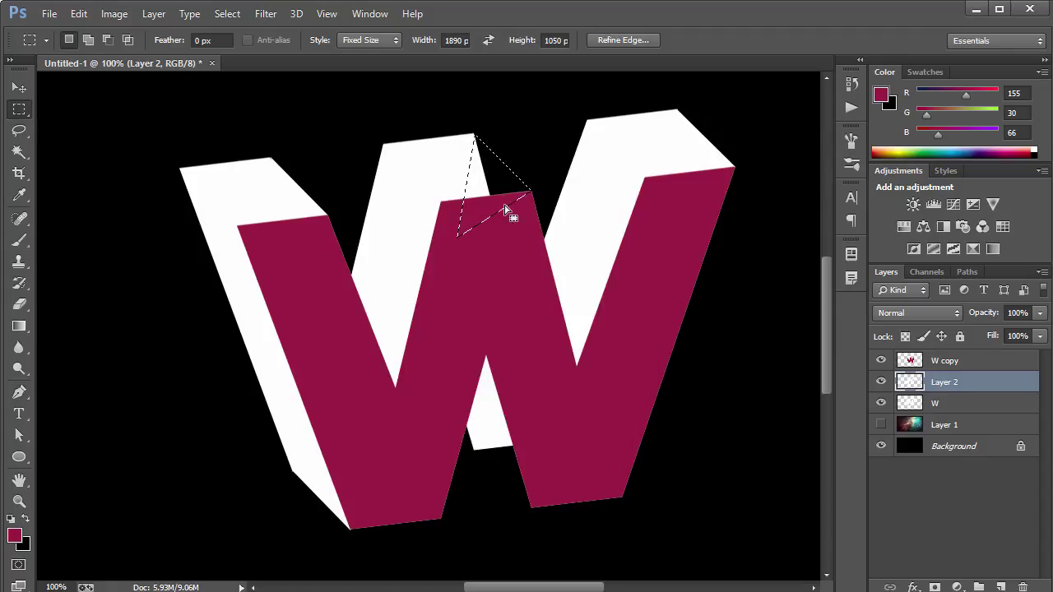
right_click(489, 207)
click(530, 438)
key(Escape)
key(ctrl+d)
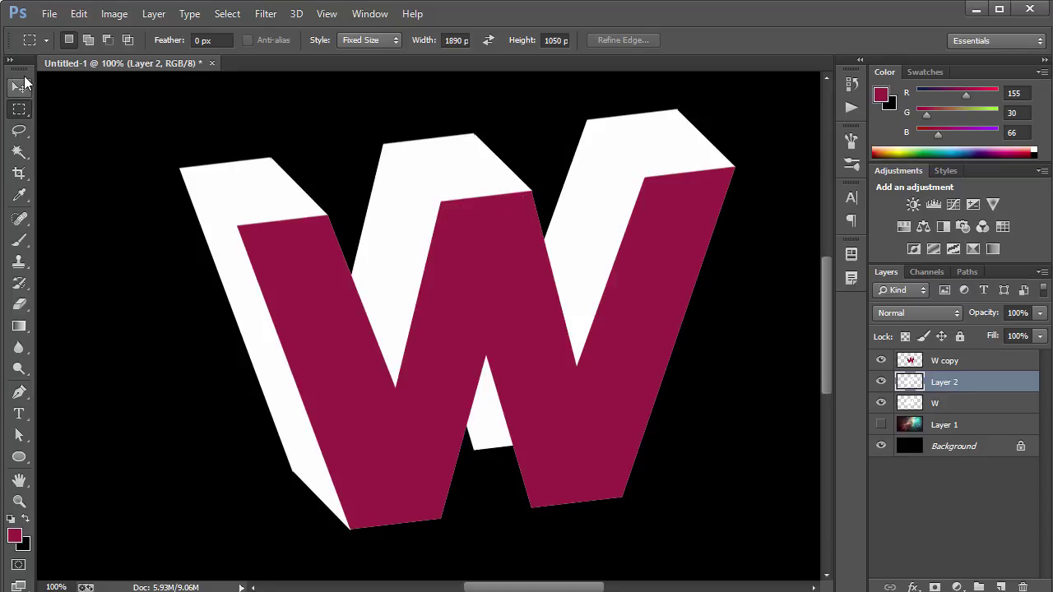
click(19, 87)
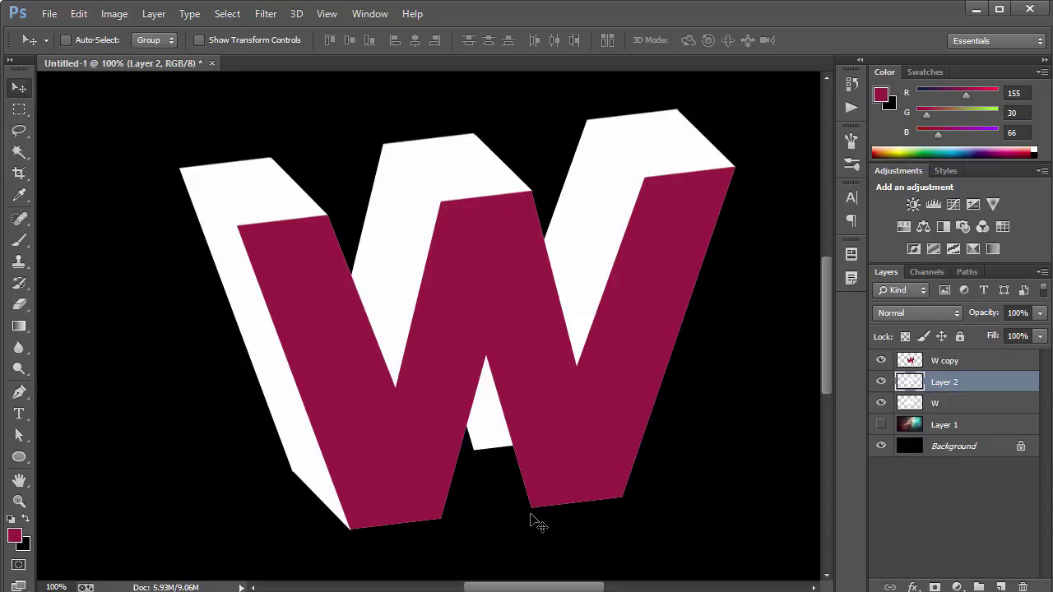
Draw a closed Pen path around the gap between the lower corners of the second white and red points and make it a selection
key(p)
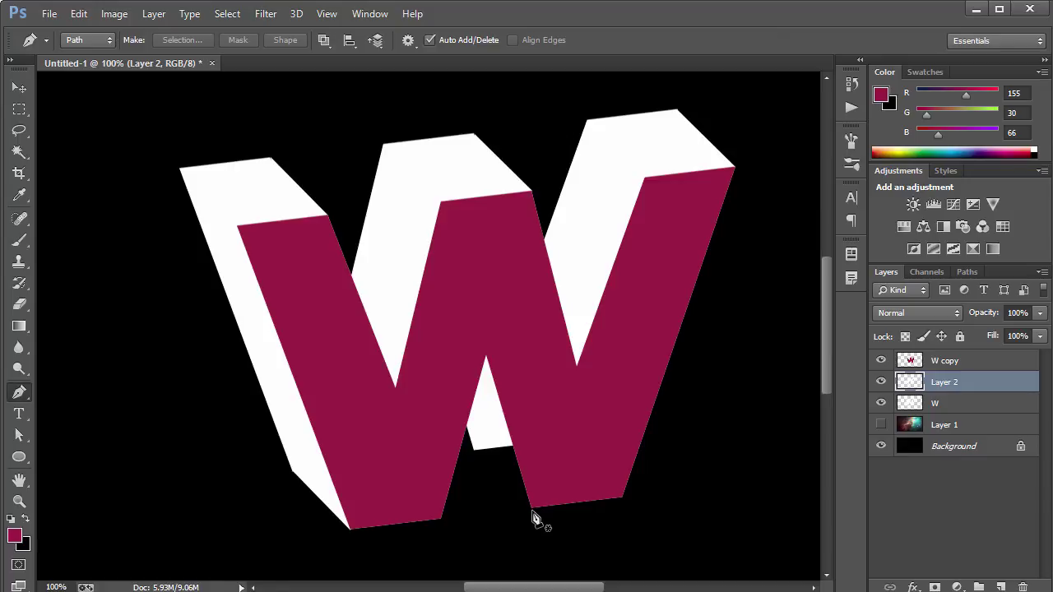
click(532, 509)
click(475, 451)
click(572, 402)
click(532, 509)
key(ctrl+Return)
Fill the selected lower gap with white and clear the selection
key(m)
right_click(558, 469)
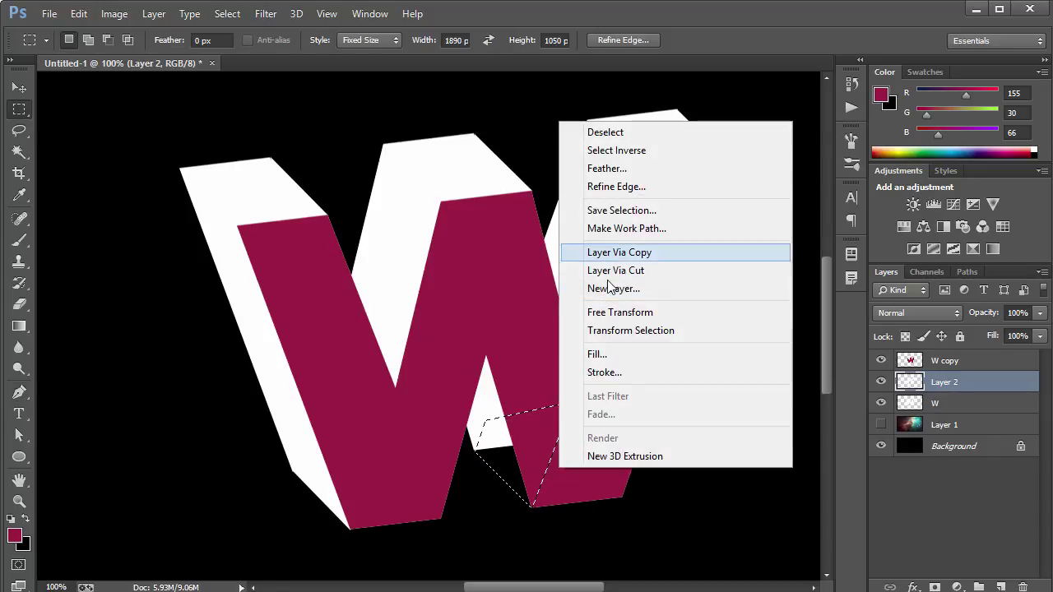
click(616, 353)
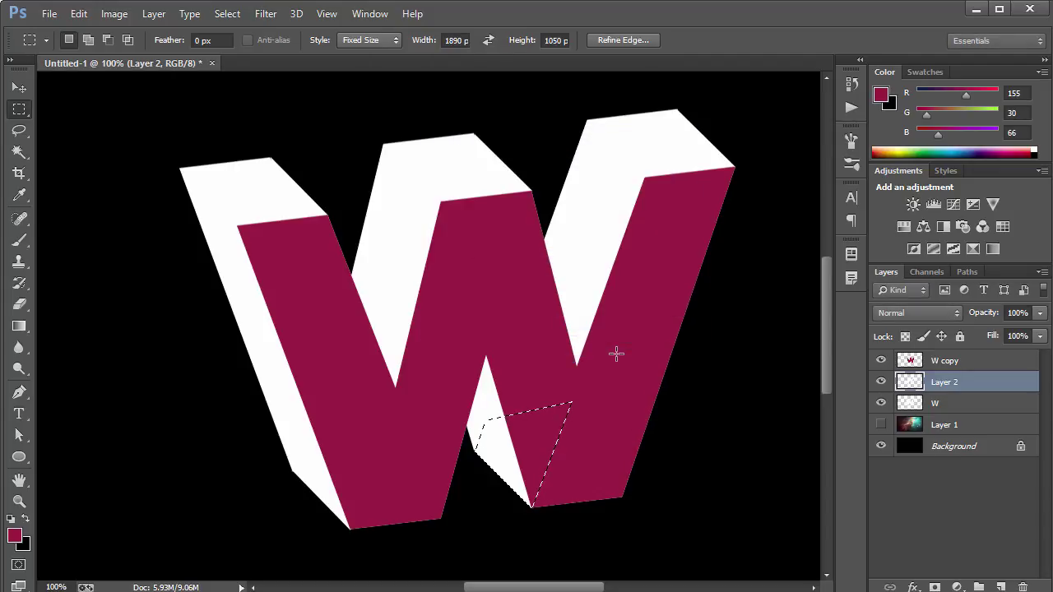
key(ctrl+d)
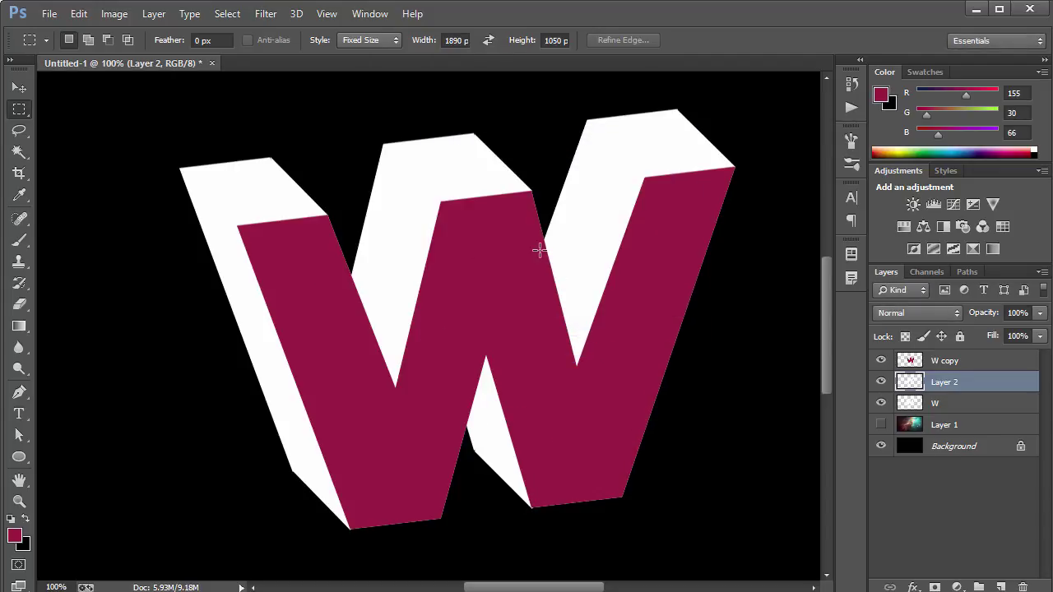
key(v)
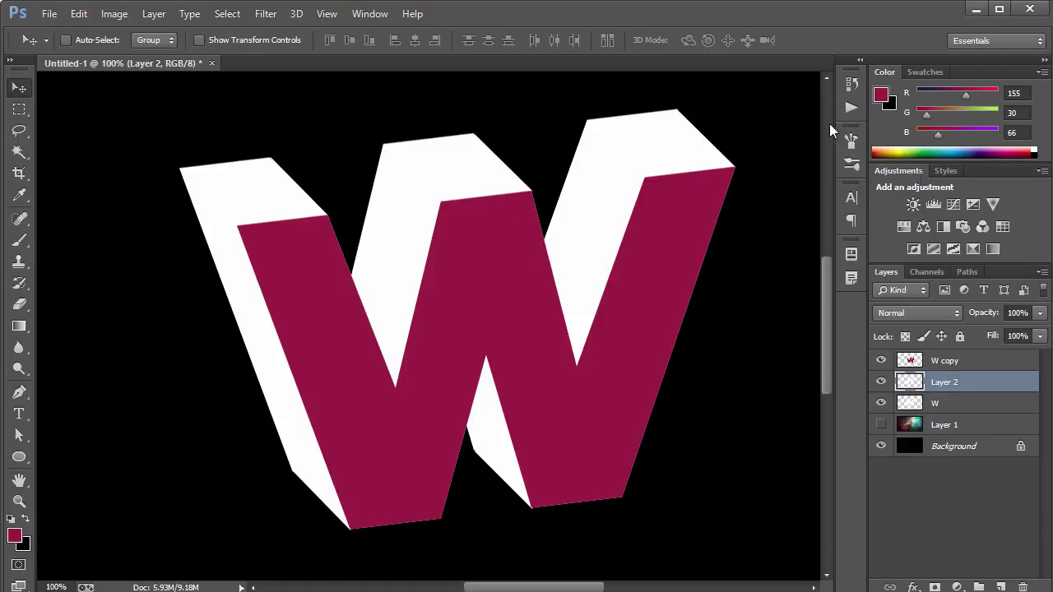
Merge the Layer 2 and W layers into one layer
shift+click(945, 405)
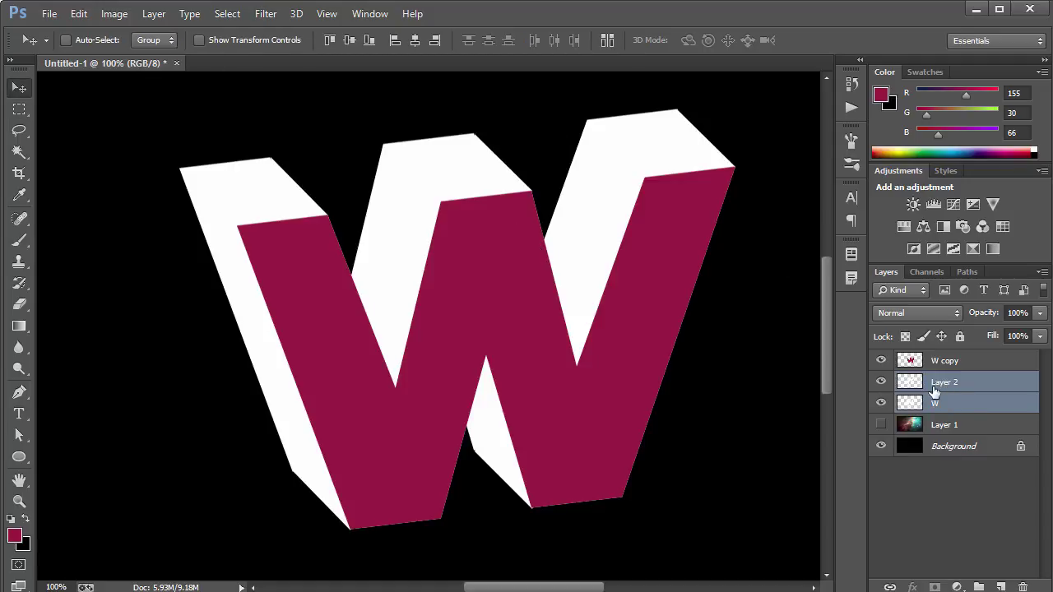
right_click(958, 378)
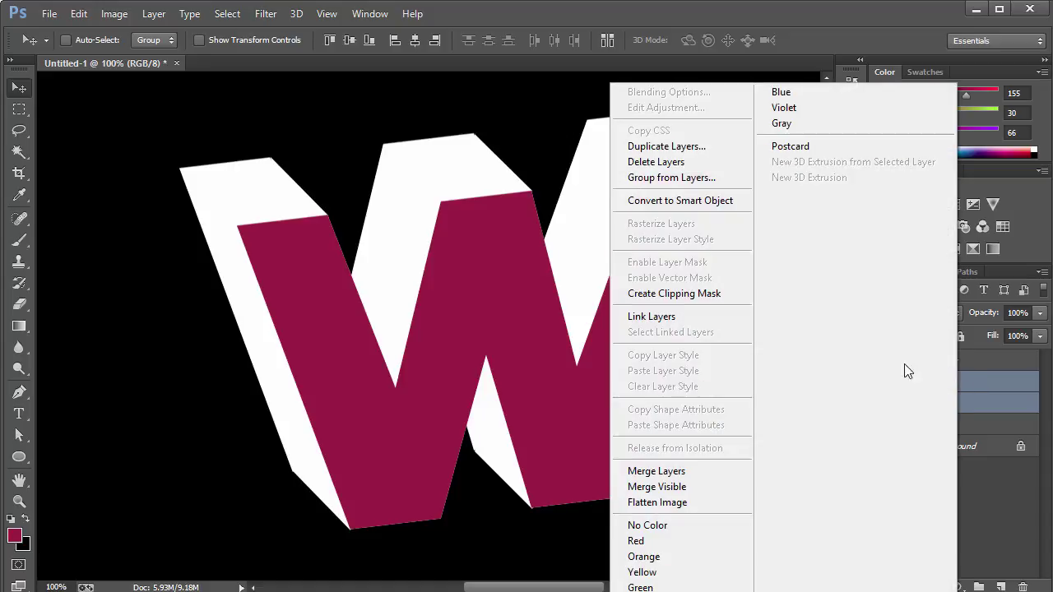
click(658, 472)
Try moving the merged white shape up and to the left, and undo the move
drag(486, 404, 404, 369)
key(ctrl+z)
key(ctrl+z)
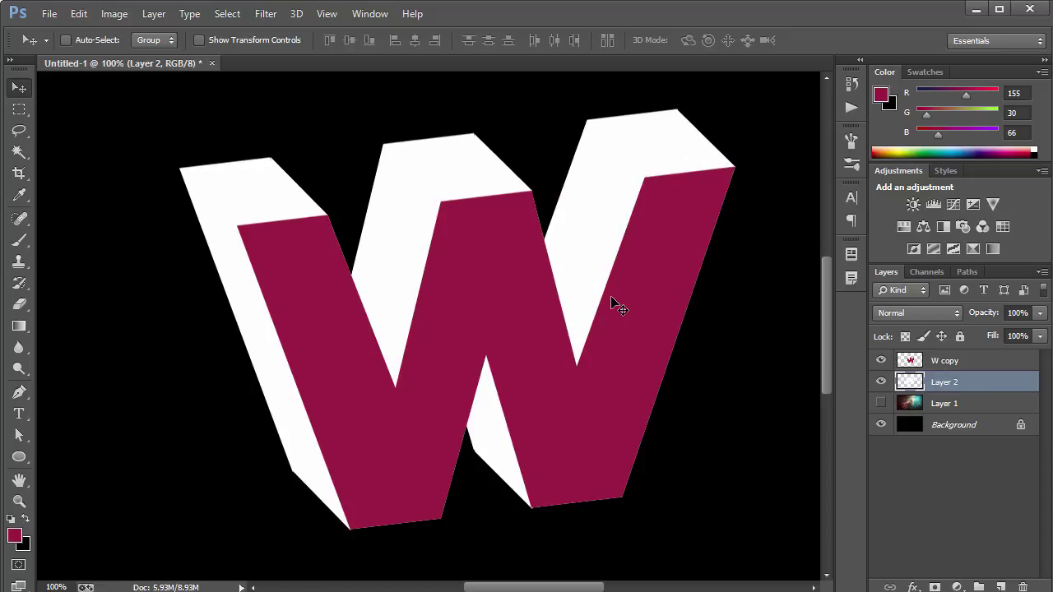
Show the nebula image on Layer 1 and place that layer between the W copy layer and Layer 2
click(880, 403)
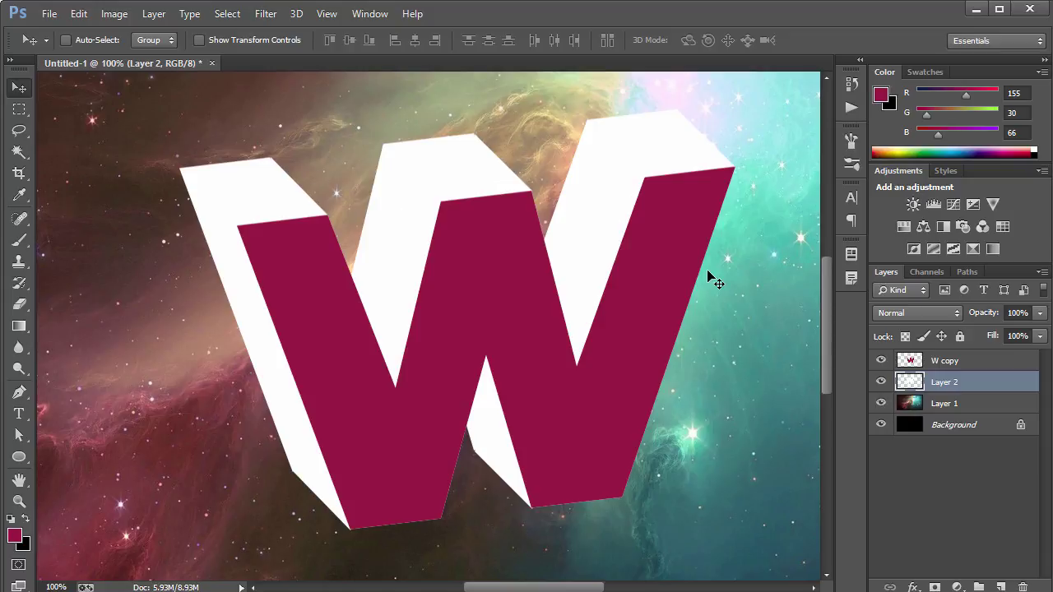
key(ctrl+0)
drag(951, 403, 950, 378)
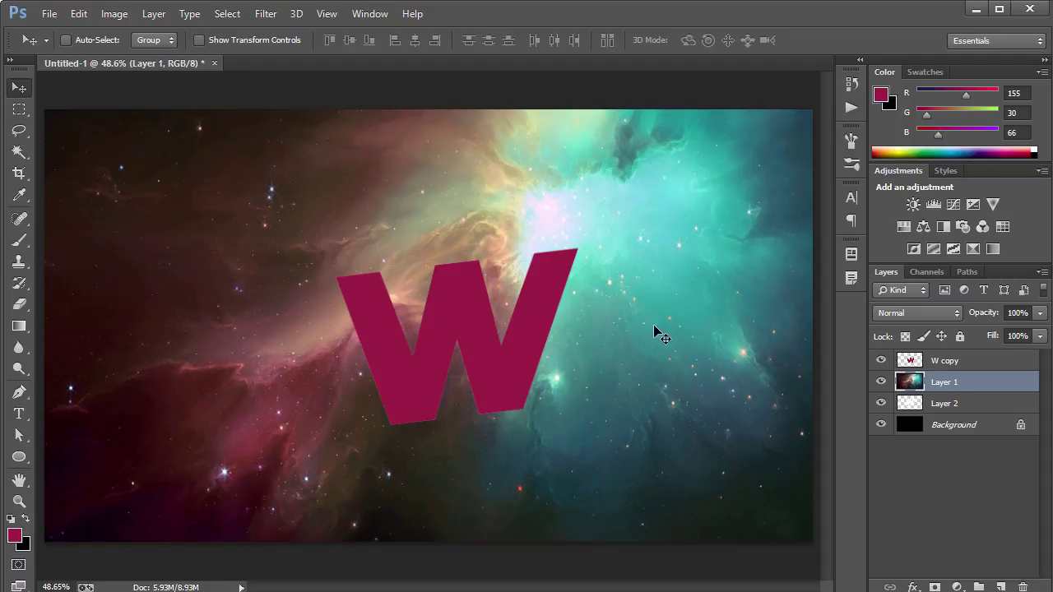
Rename Layer 2 as White and the W copy layer as Froint
double_click(944, 405)
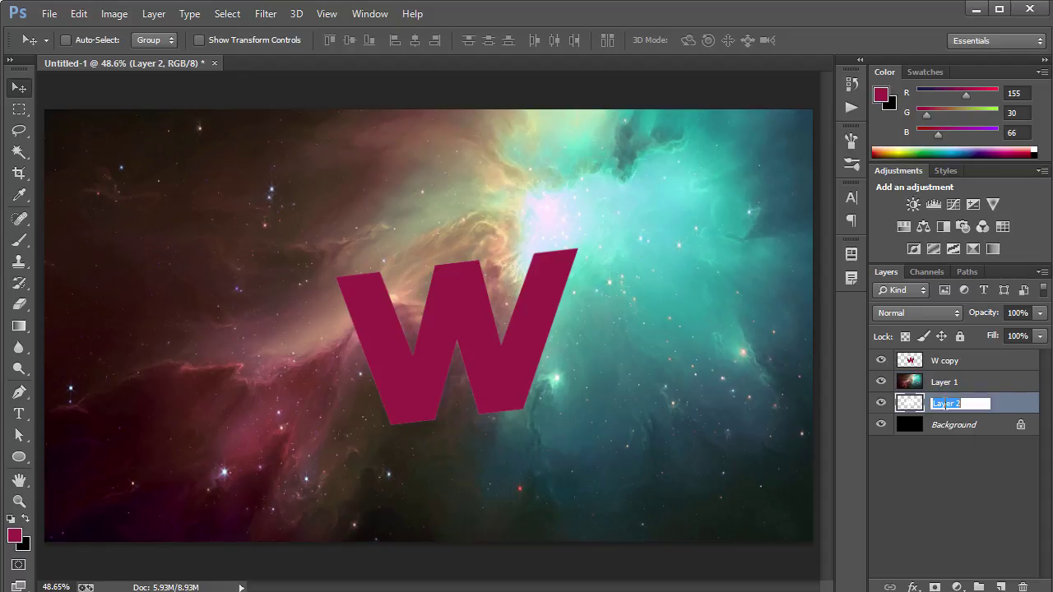
key(Return)
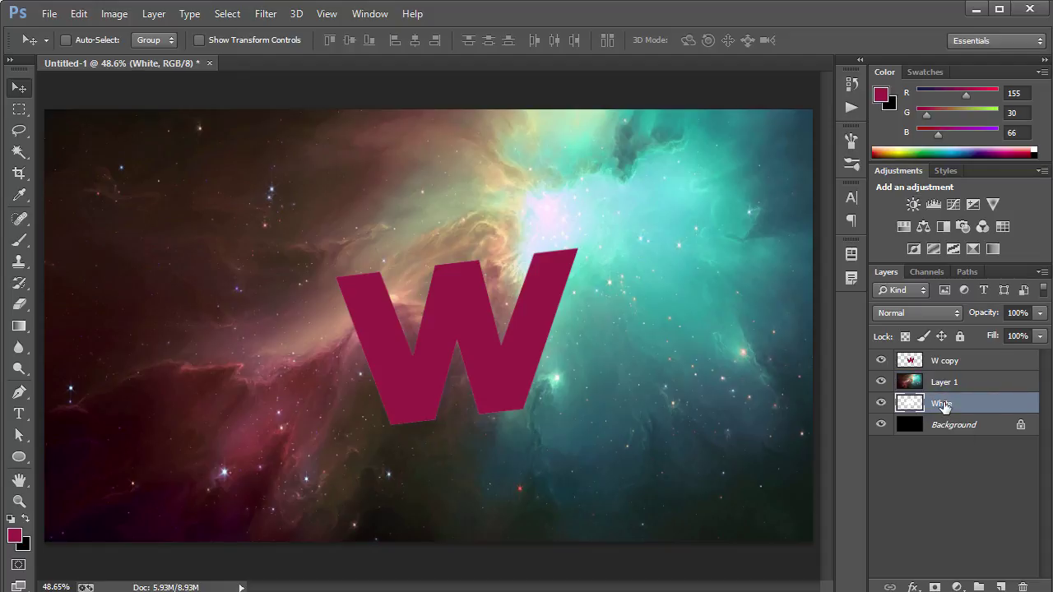
double_click(943, 358)
text(Froint)
key(Return)
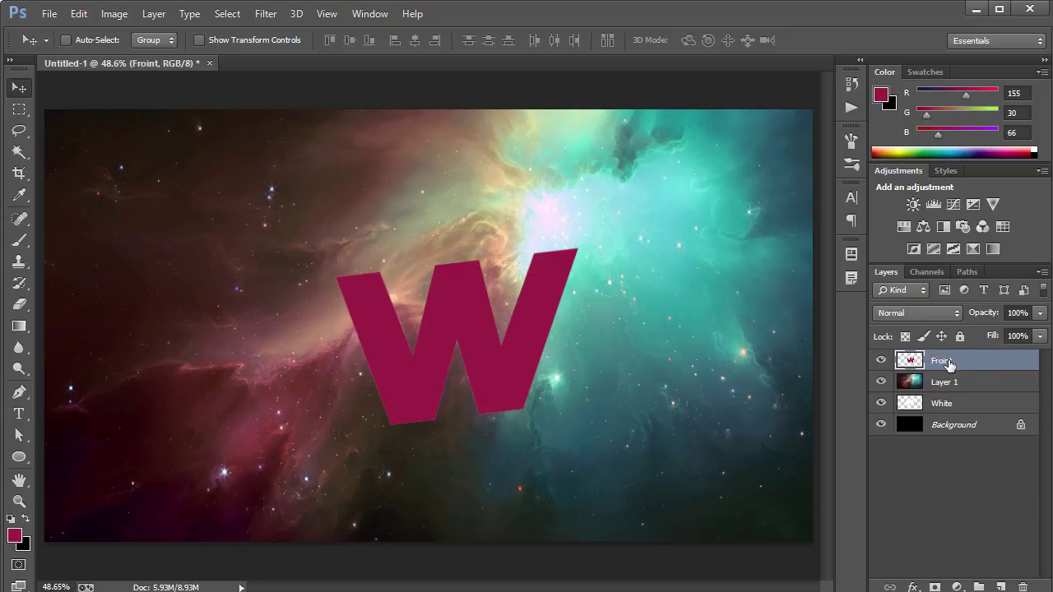
Rename the Froint layer as Fronyt
double_click(942, 362)
text(Fronyt)
key(Return)
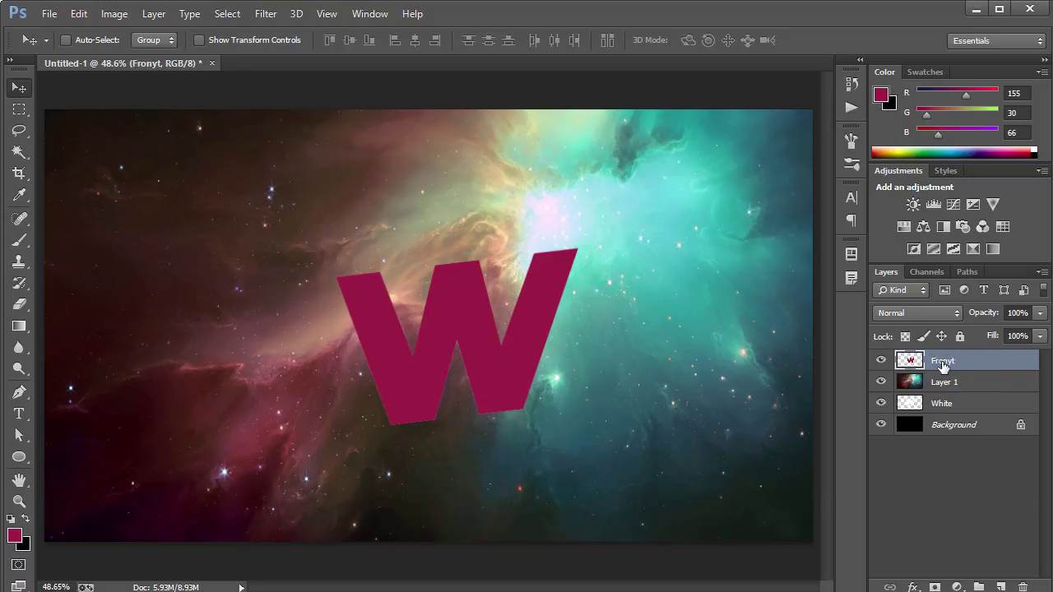
Rename the Fronyt layer as Front and the White layer as Back
double_click(943, 360)
text(Fronyt)
key(Return)
double_click(942, 362)
text(Front)
key(Return)
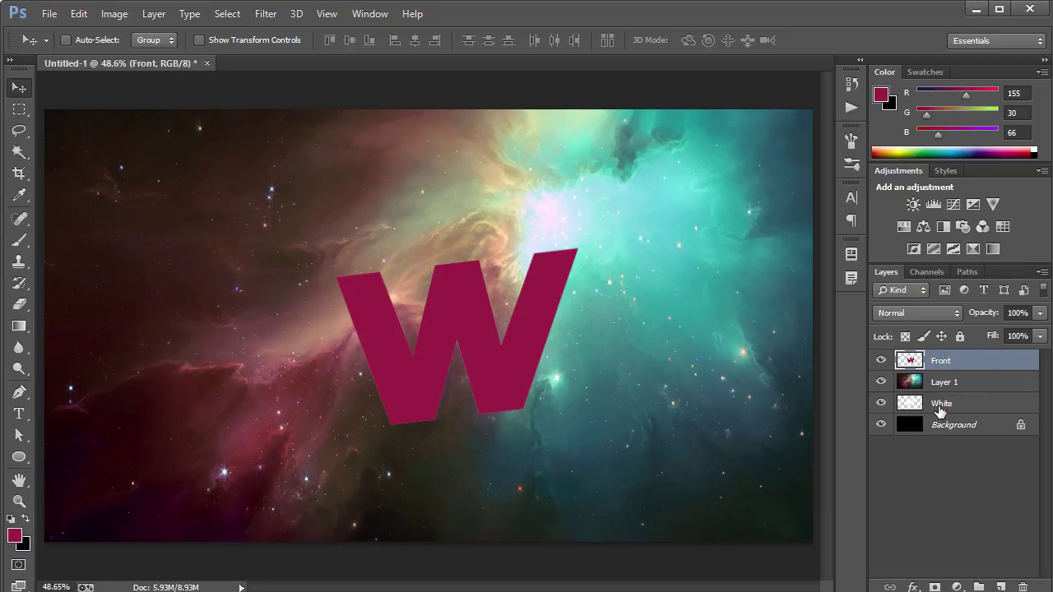
double_click(939, 405)
text(Back)
key(Return)
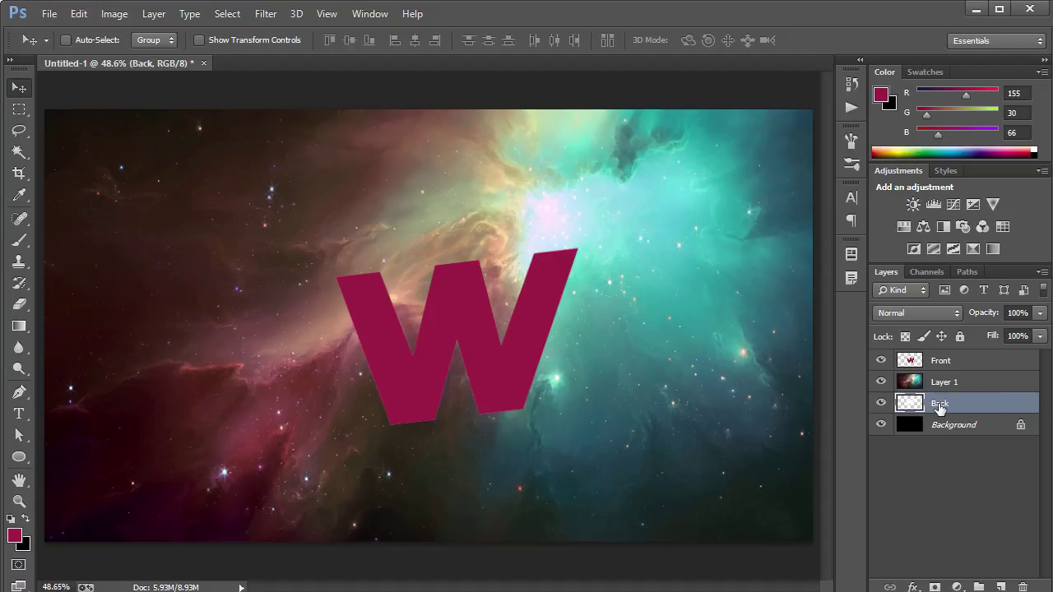
Clip the nebula image on Layer 1 to the Back layer with a clipping mask
click(943, 387)
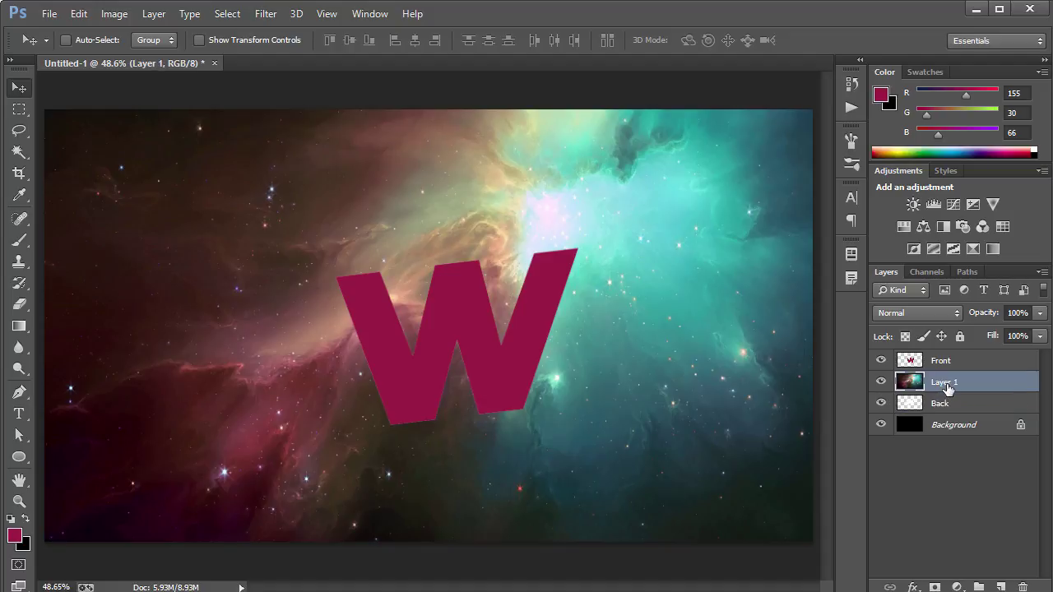
right_click(946, 386)
click(683, 301)
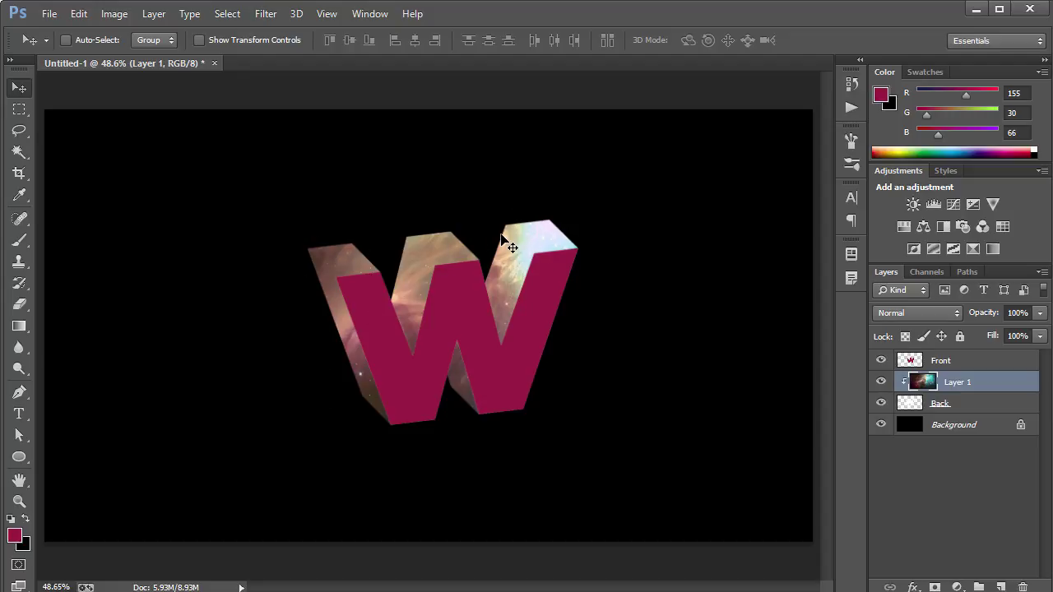
Scale the clipped nebula image down with Free Transform so it fits closely around the W's sides
key(ctrl+t)
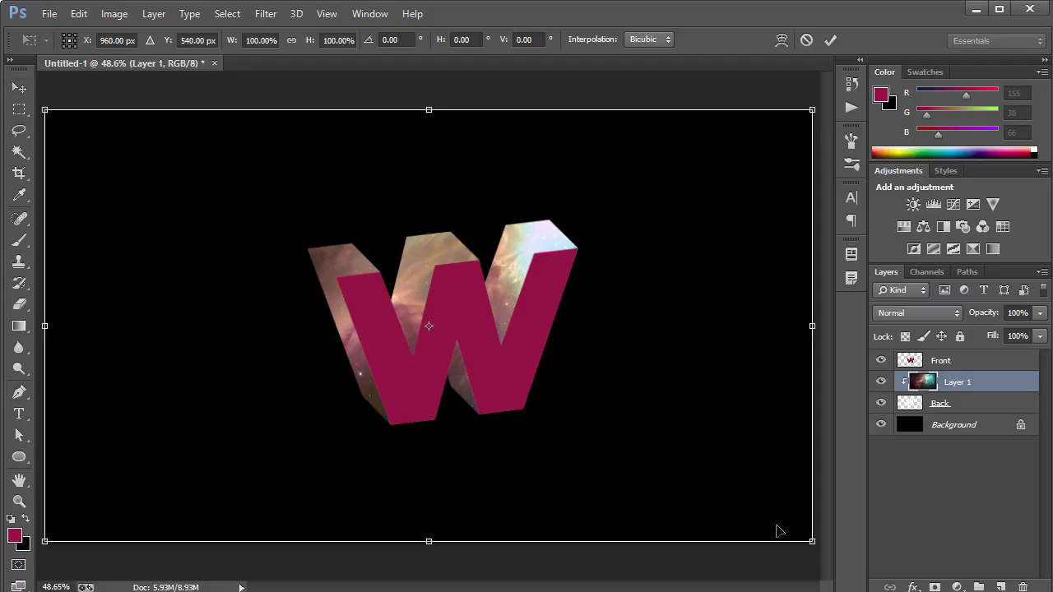
drag(812, 543, 616, 460)
key(Return)
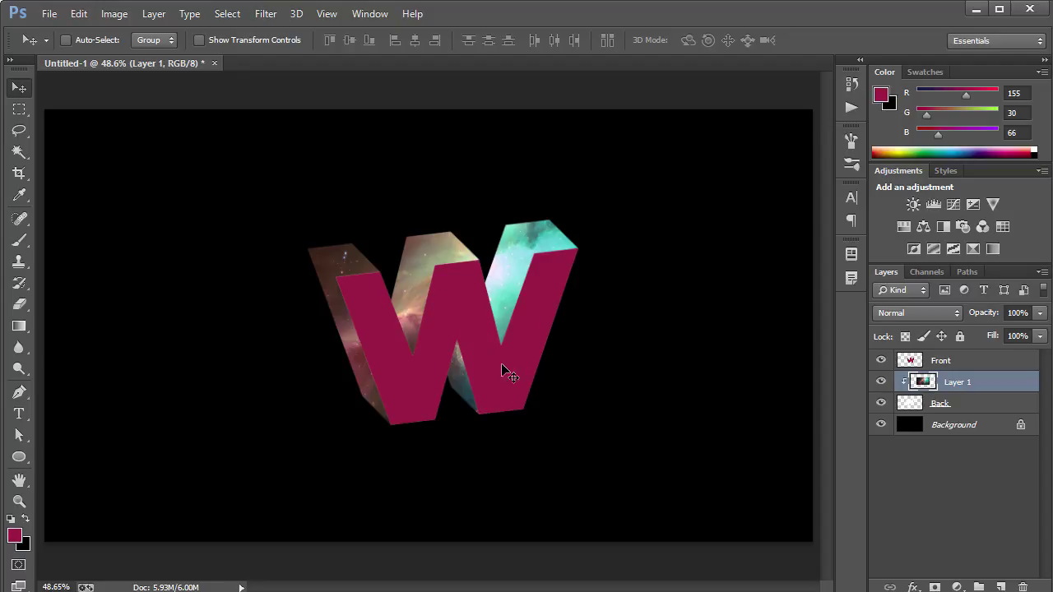
Convert the Background to an editable layer and give it a Color Overlay sampled from the W's front, #9b1f43
double_click(999, 429)
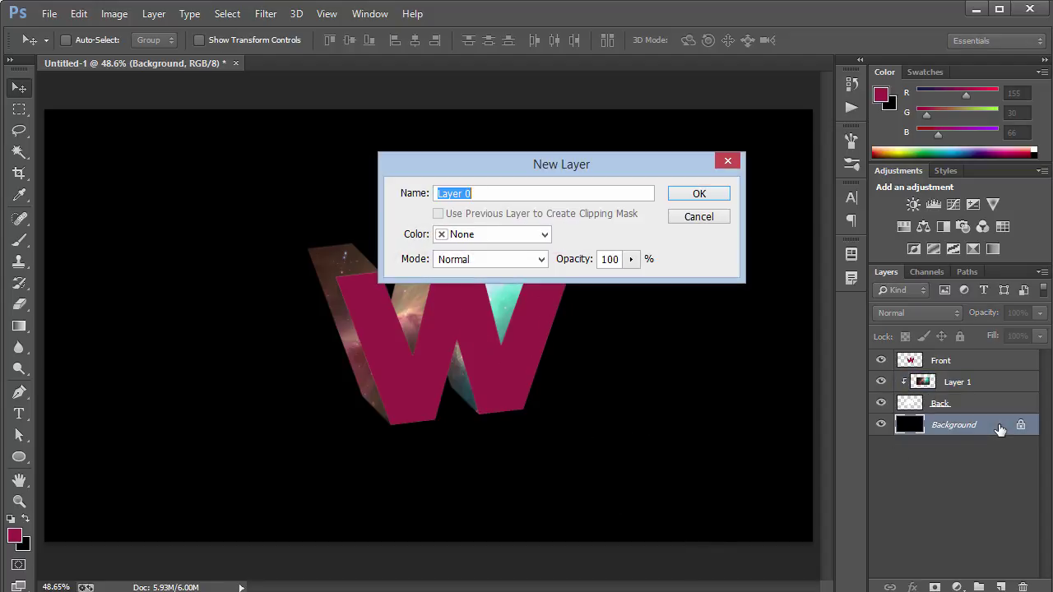
key(Return)
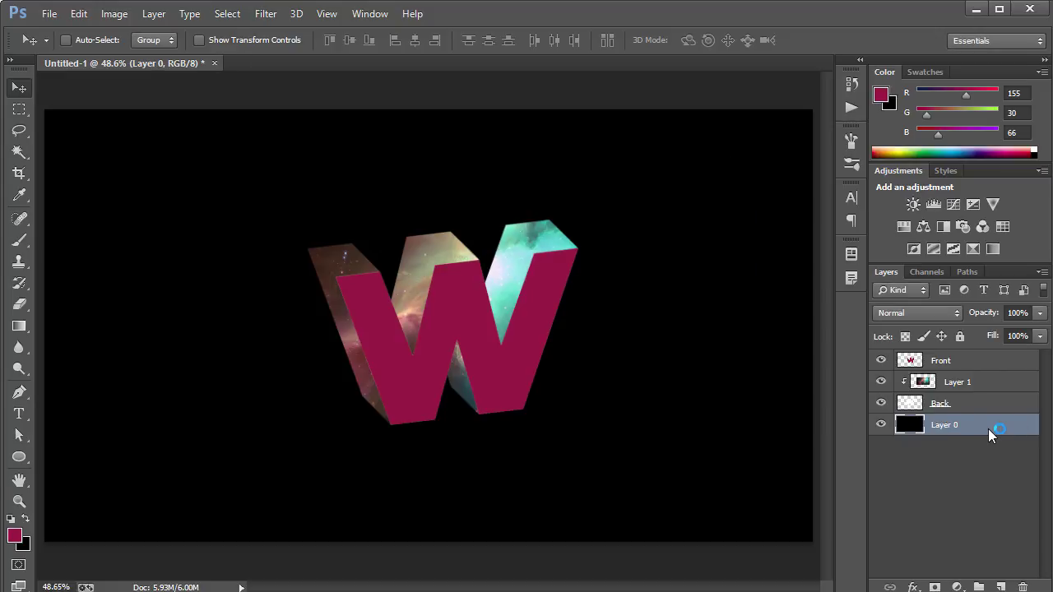
double_click(988, 429)
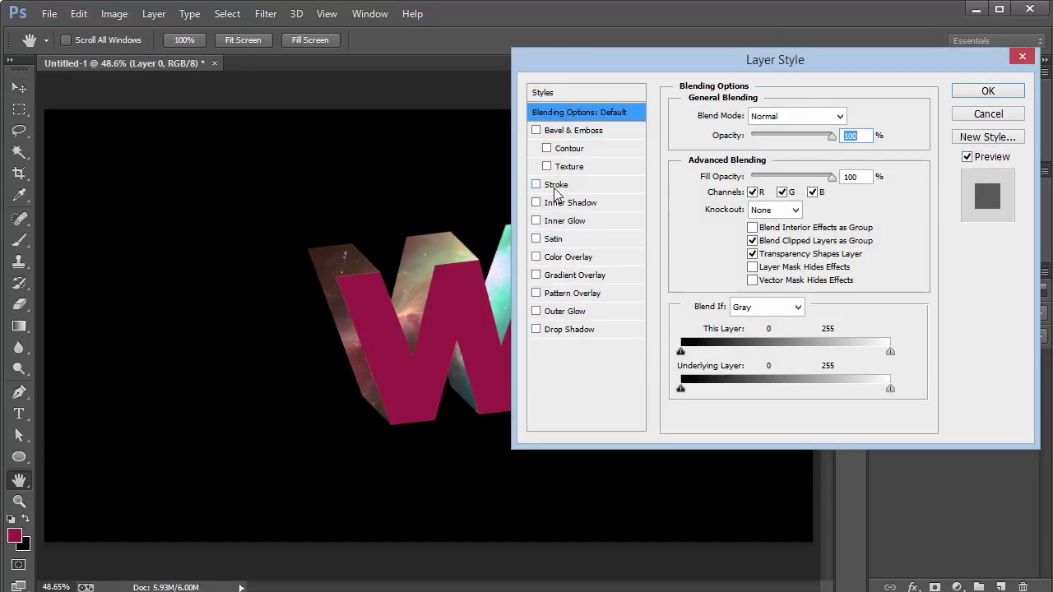
click(588, 261)
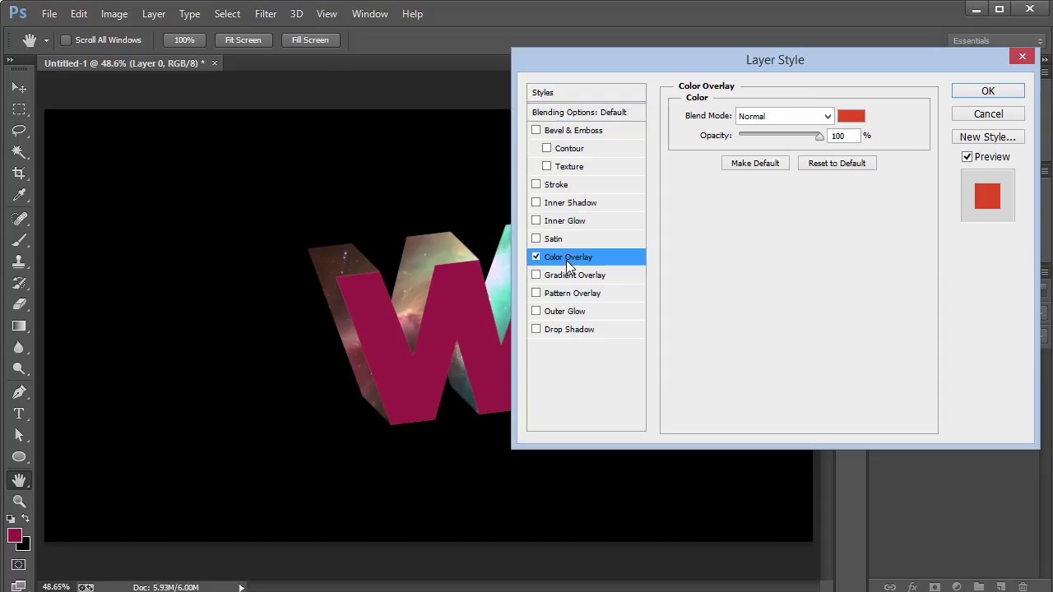
click(851, 121)
click(473, 304)
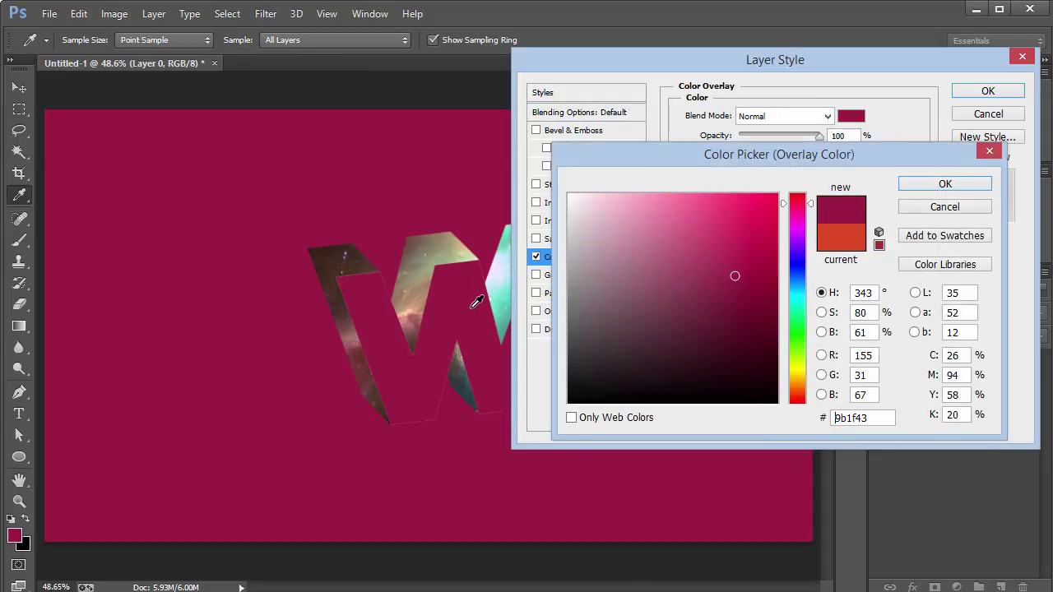
click(945, 183)
click(987, 91)
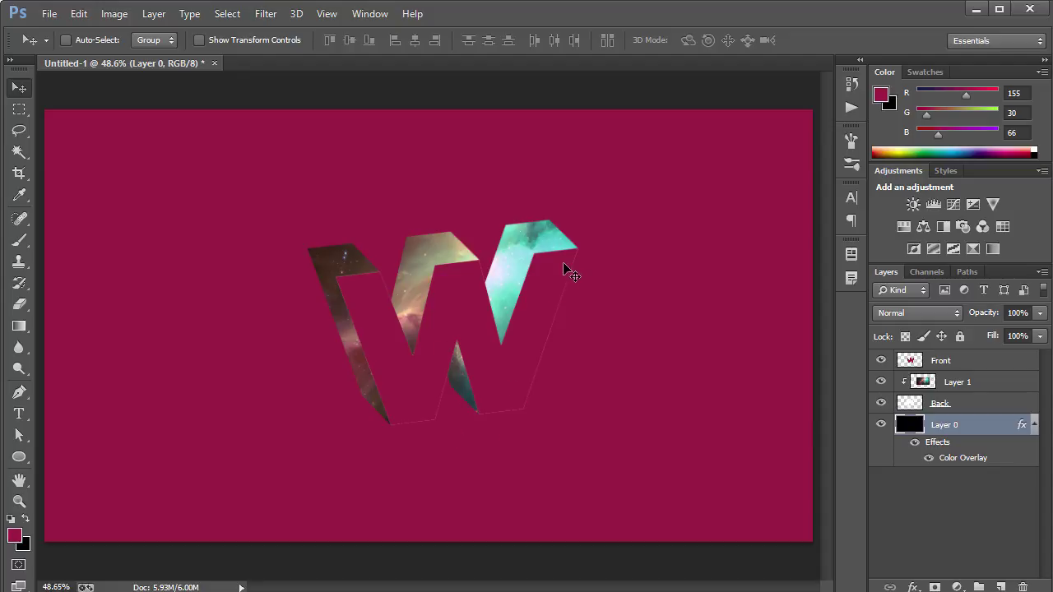
key(ctrl+plus)
key(ctrl+plus)
key(ctrl+plus)
key(ctrl+plus)
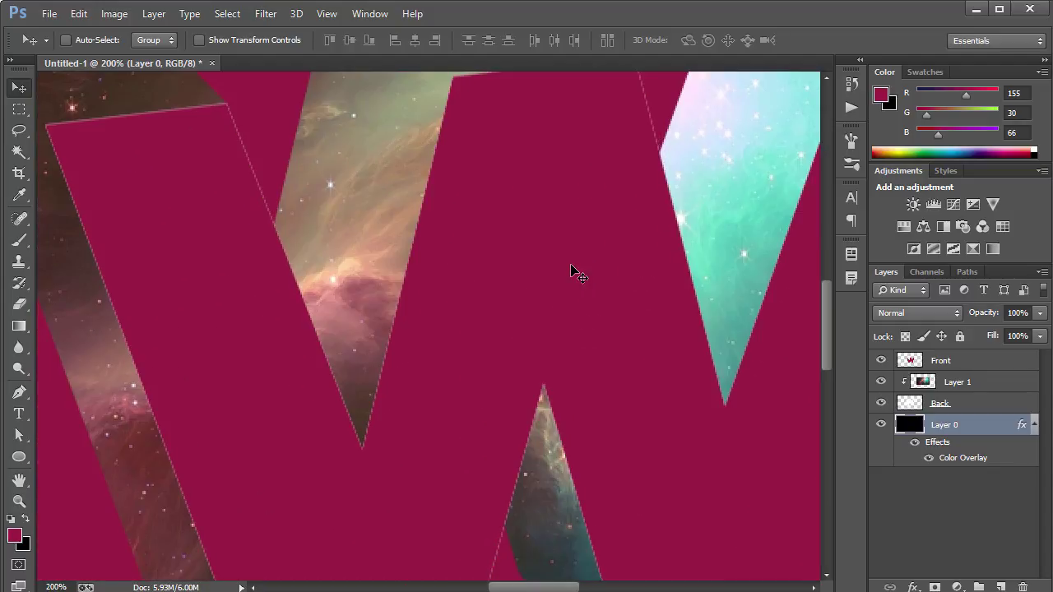
scroll(573, 272, down, 1)
scroll(573, 272, down, 3)
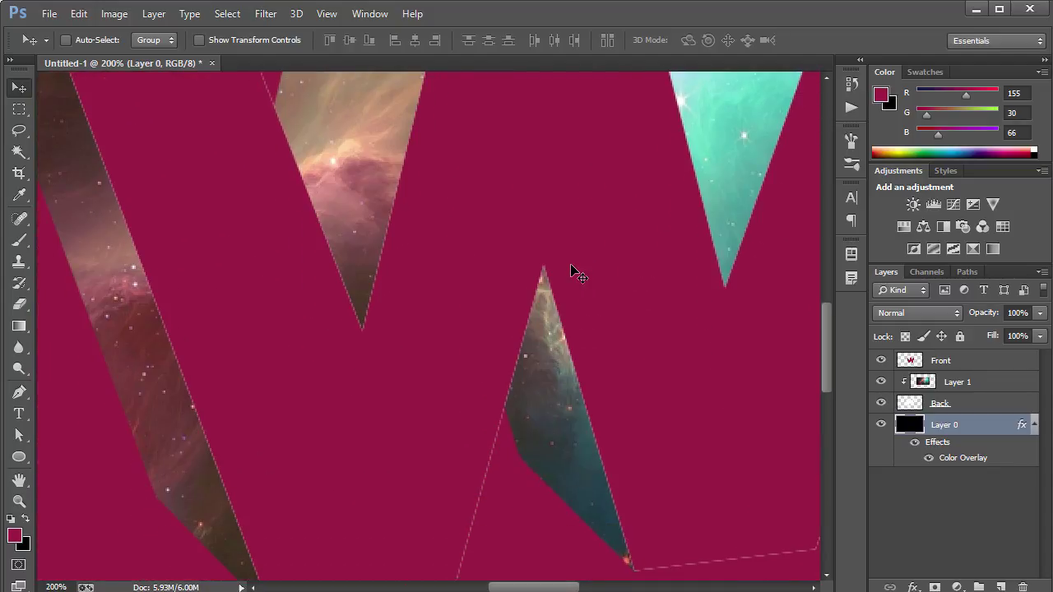
click(963, 406)
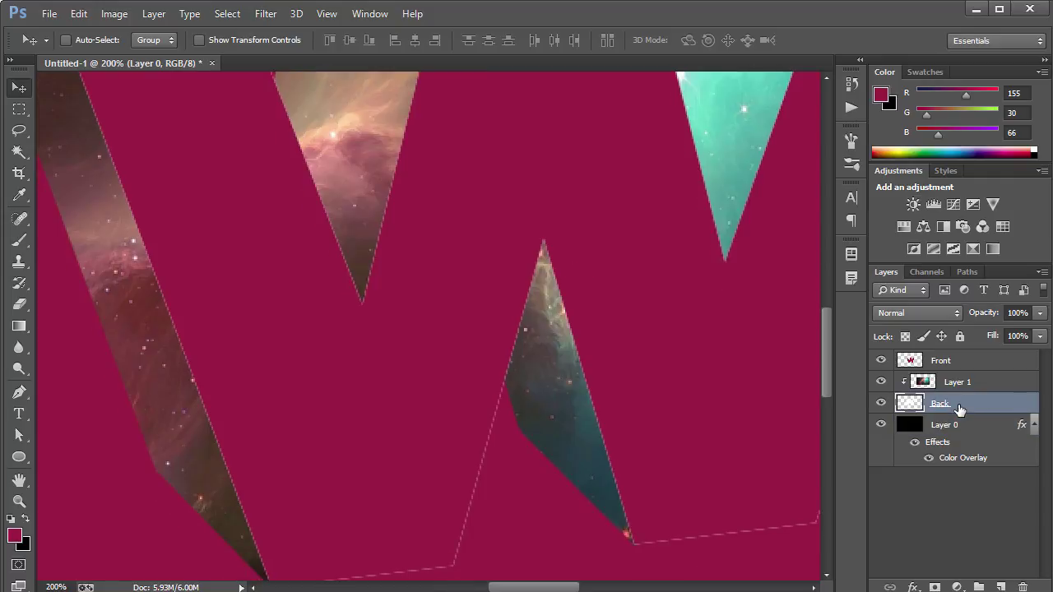
key(h)
double_click(963, 407)
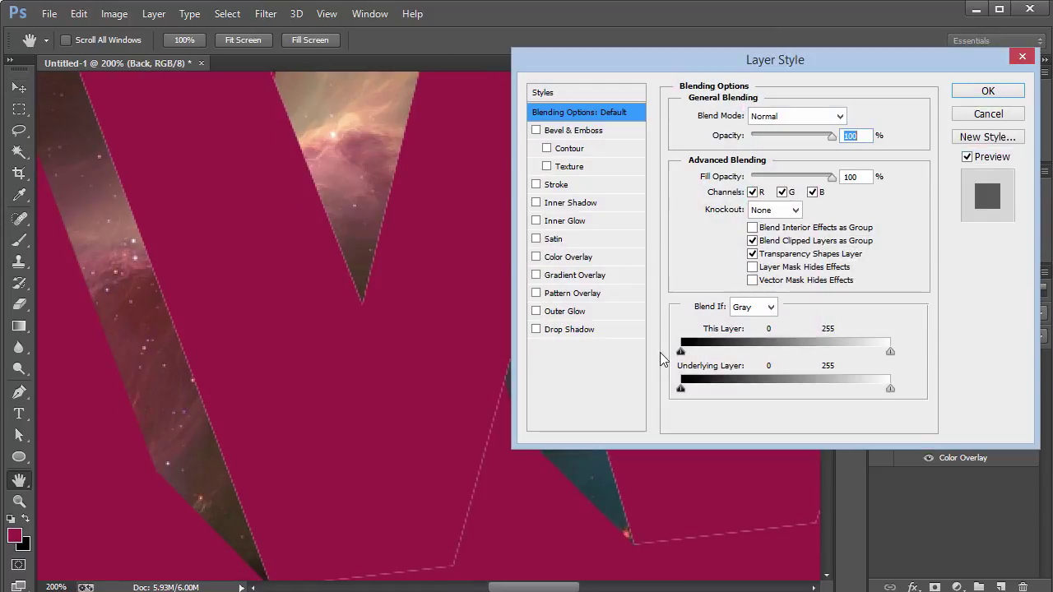
click(575, 257)
click(987, 114)
key(v)
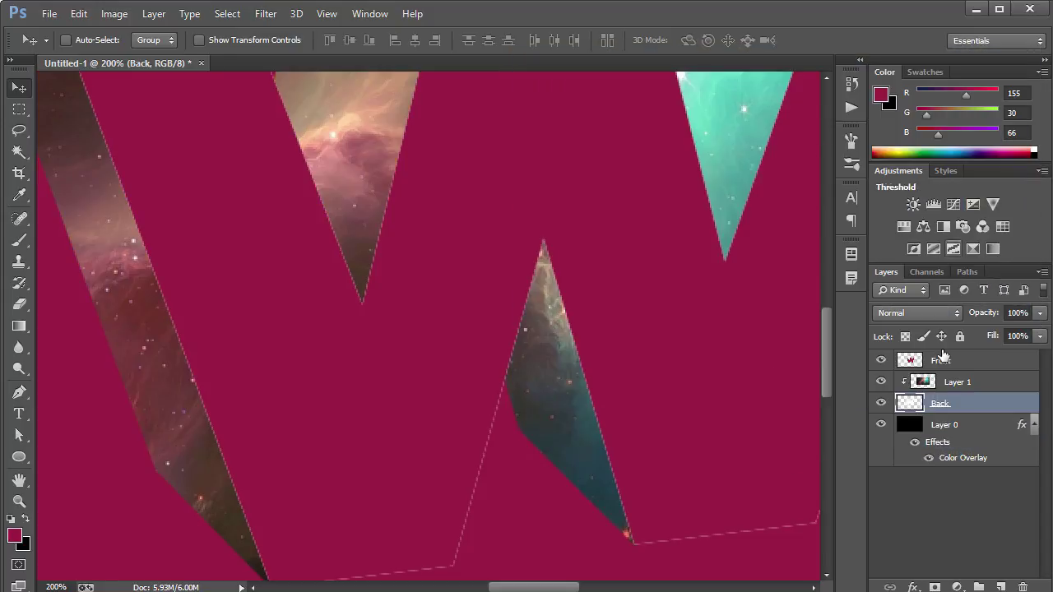
Add a Color Overlay to the Front layer using the crimson sampled from the canvas, #9b1f43
click(958, 360)
key(h)
double_click(976, 361)
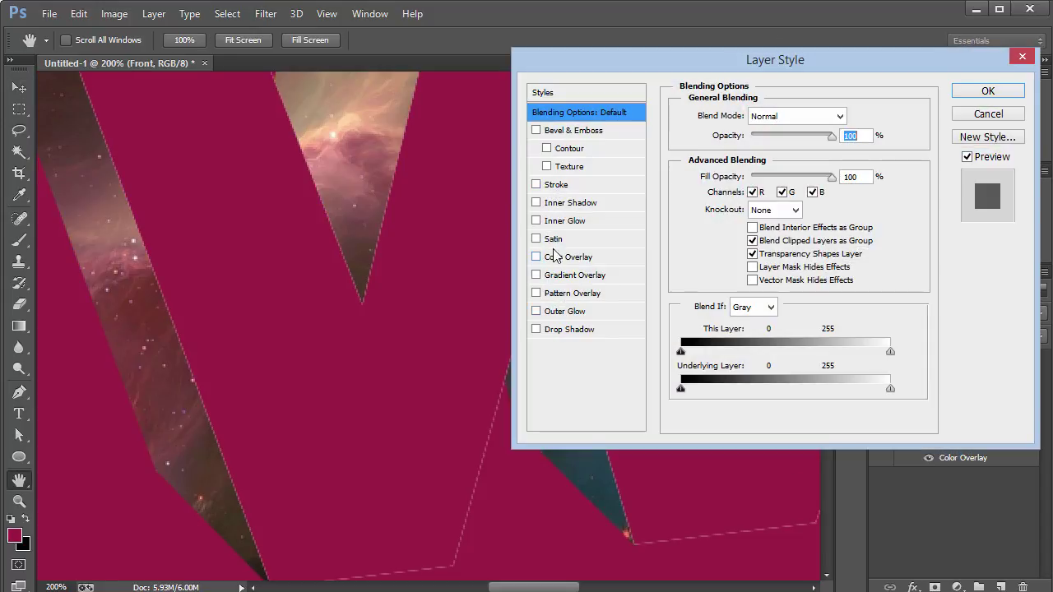
click(568, 256)
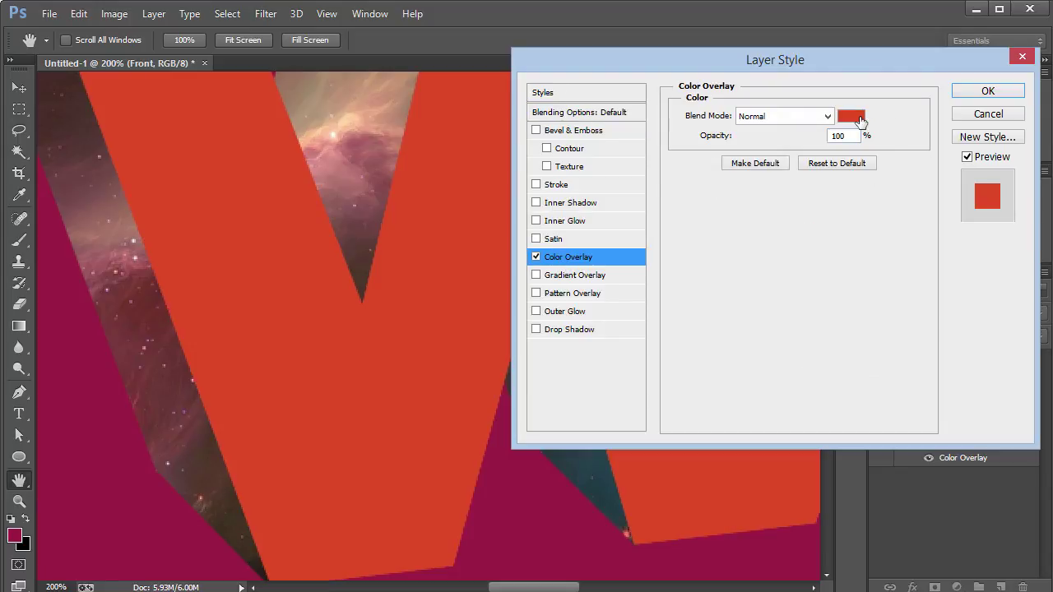
click(851, 116)
click(579, 514)
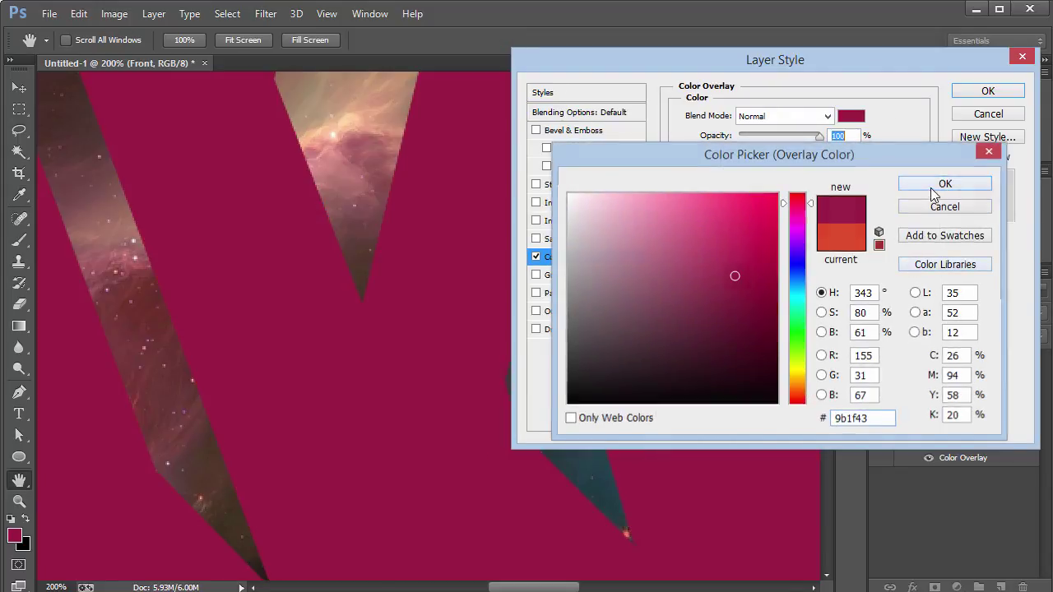
click(943, 183)
click(987, 90)
key(ctrl+0)
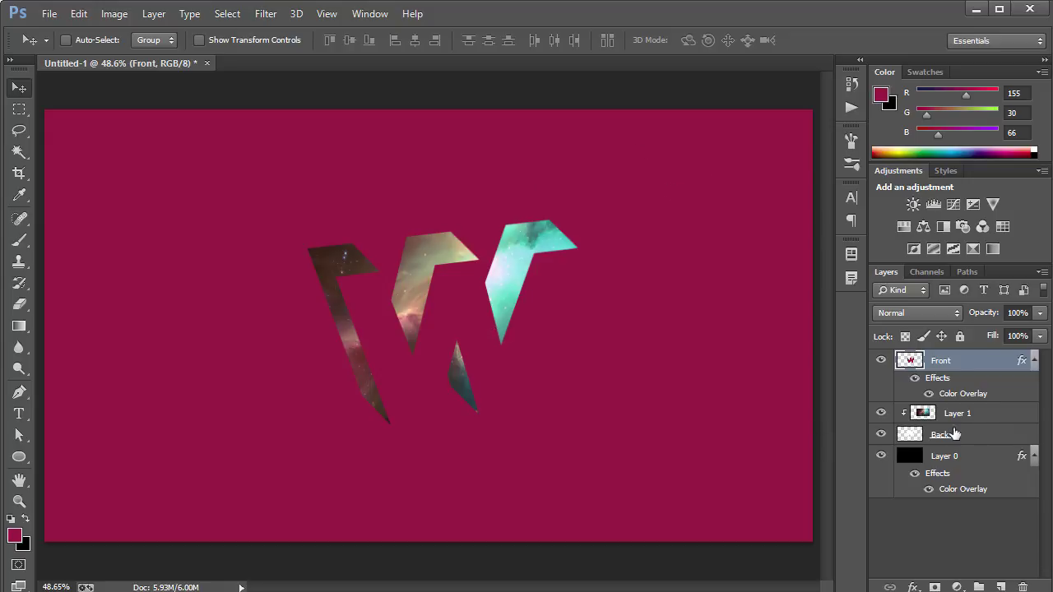
Change the Front layer's Color Overlay to a bright blue, about #00aeff
double_click(993, 366)
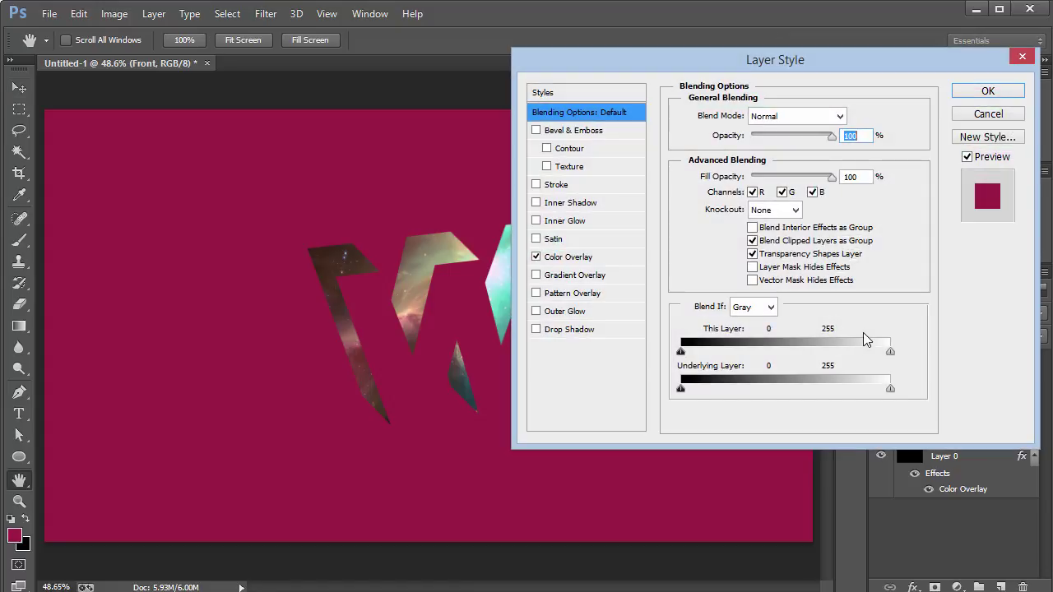
click(566, 260)
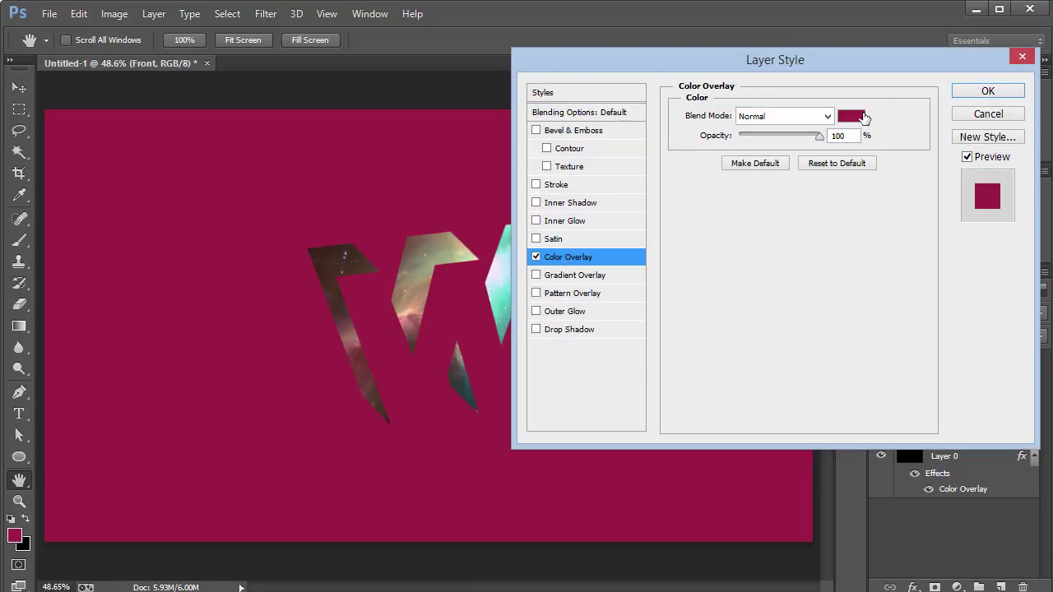
click(862, 117)
drag(802, 288, 801, 288)
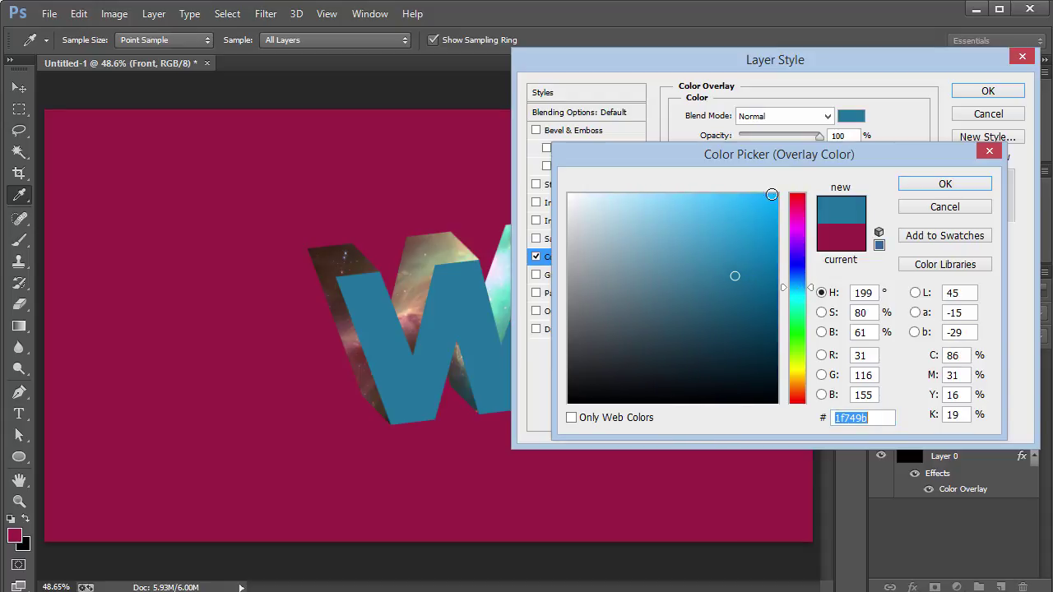
click(772, 194)
click(942, 183)
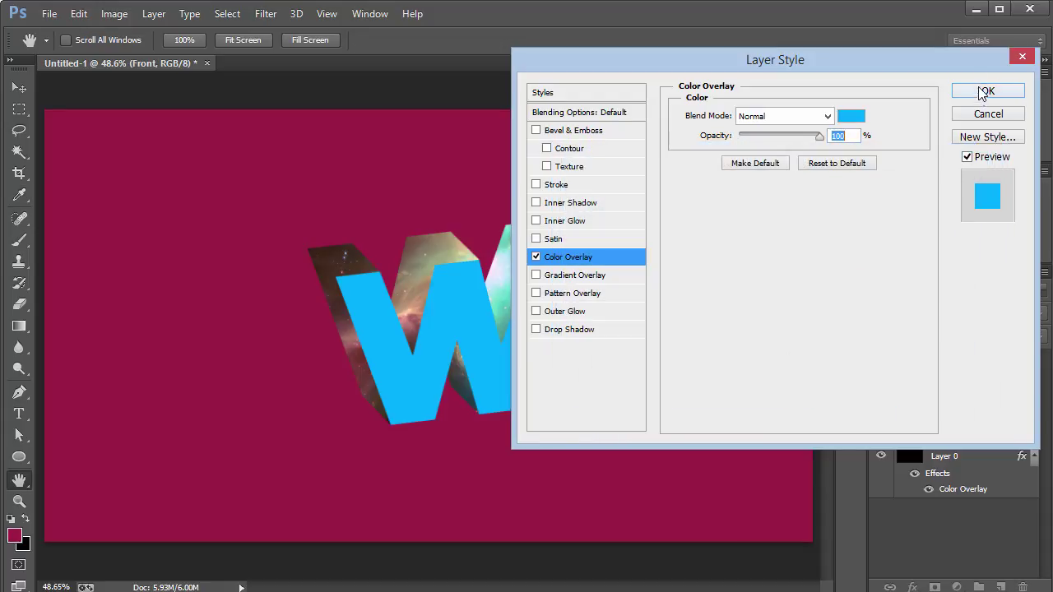
click(984, 93)
Set Layer 0's Color Overlay to the blue sampled from the W's front, #00aeff
double_click(983, 442)
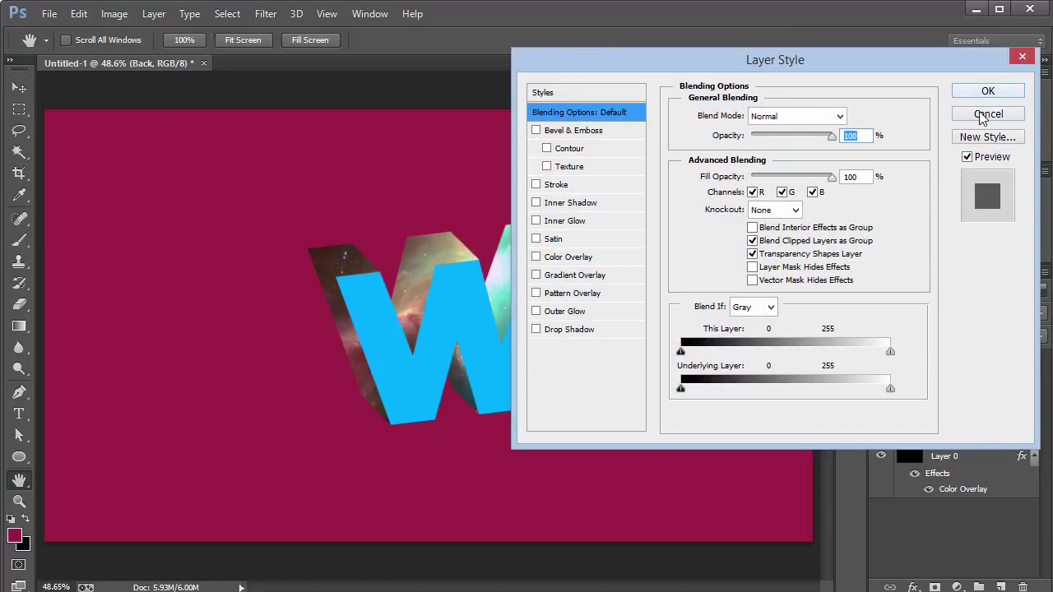
click(986, 113)
click(997, 457)
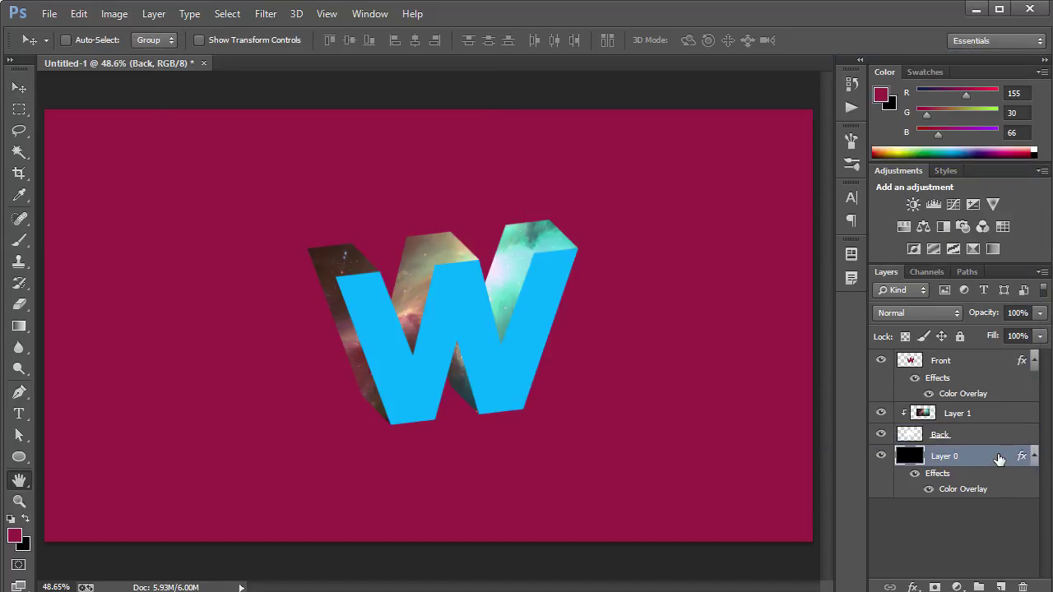
double_click(998, 458)
click(567, 257)
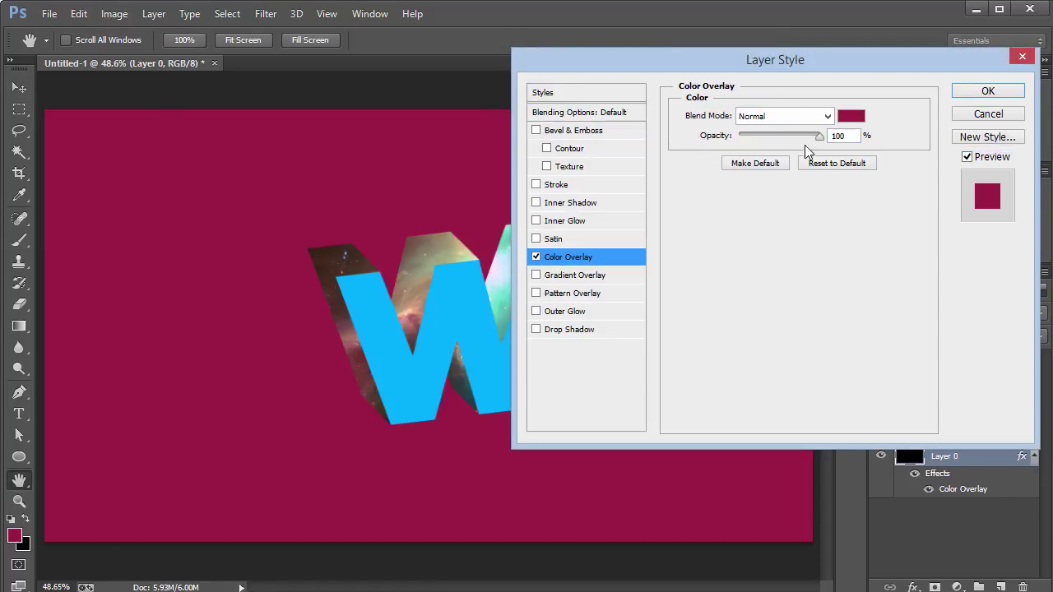
click(848, 120)
click(448, 315)
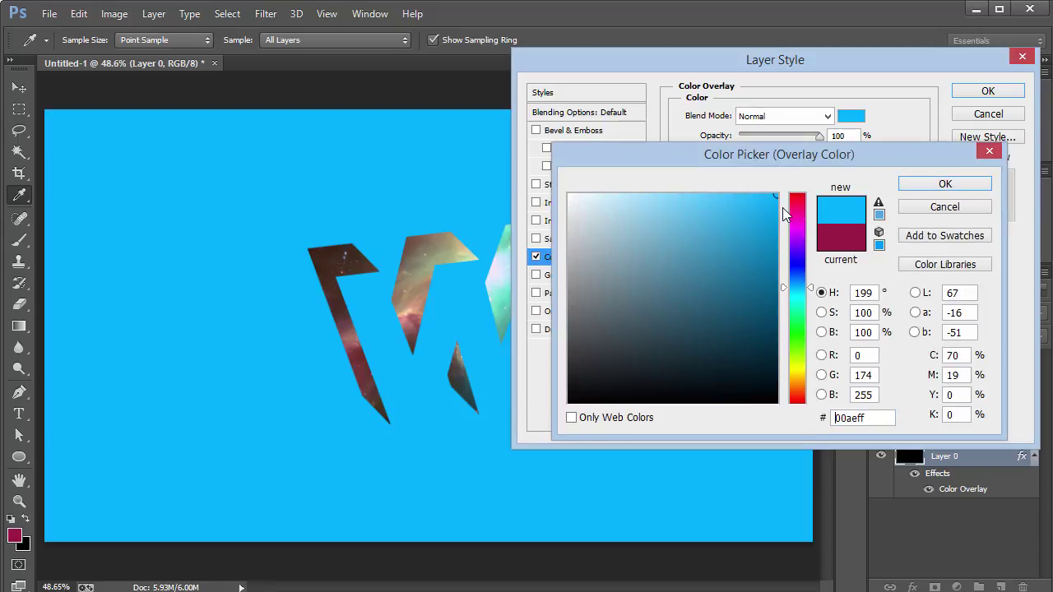
click(904, 184)
click(983, 91)
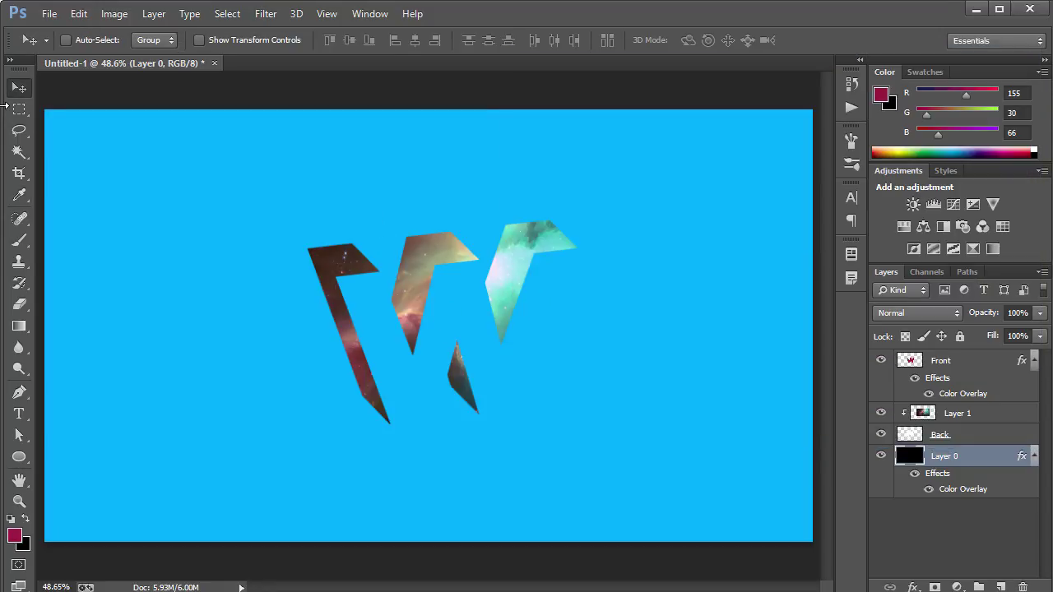
click(17, 94)
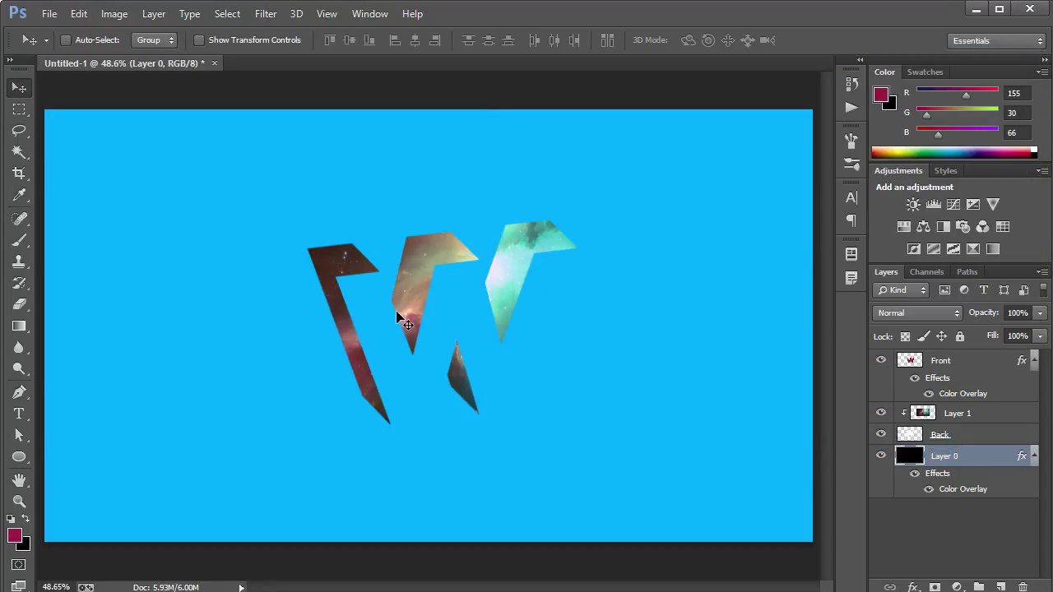
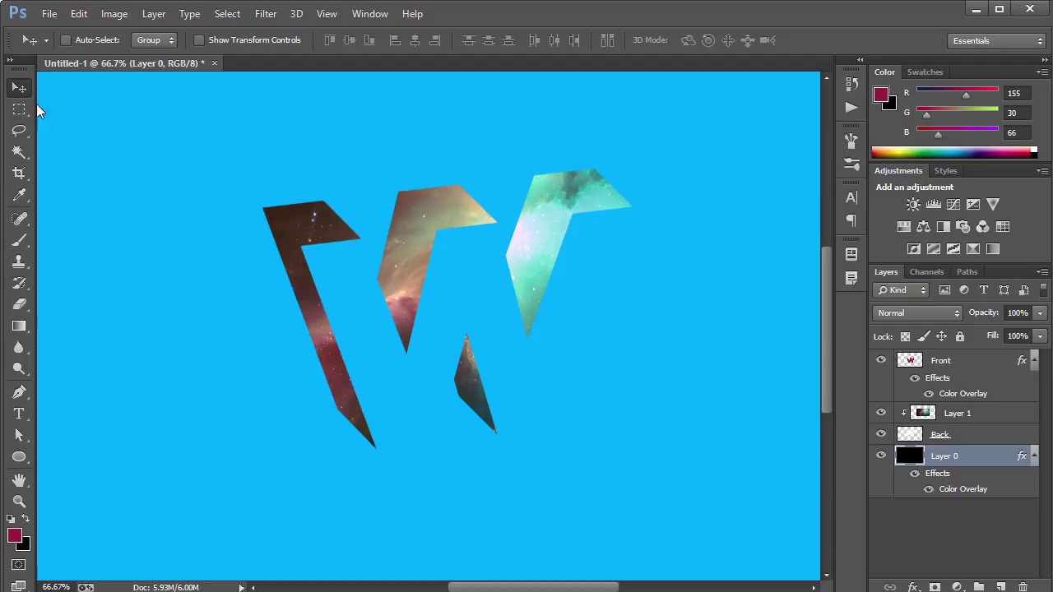
Draw a crimson rectangle shape about 826 × 104 px below the W with the Rectangle Tool
click(20, 458)
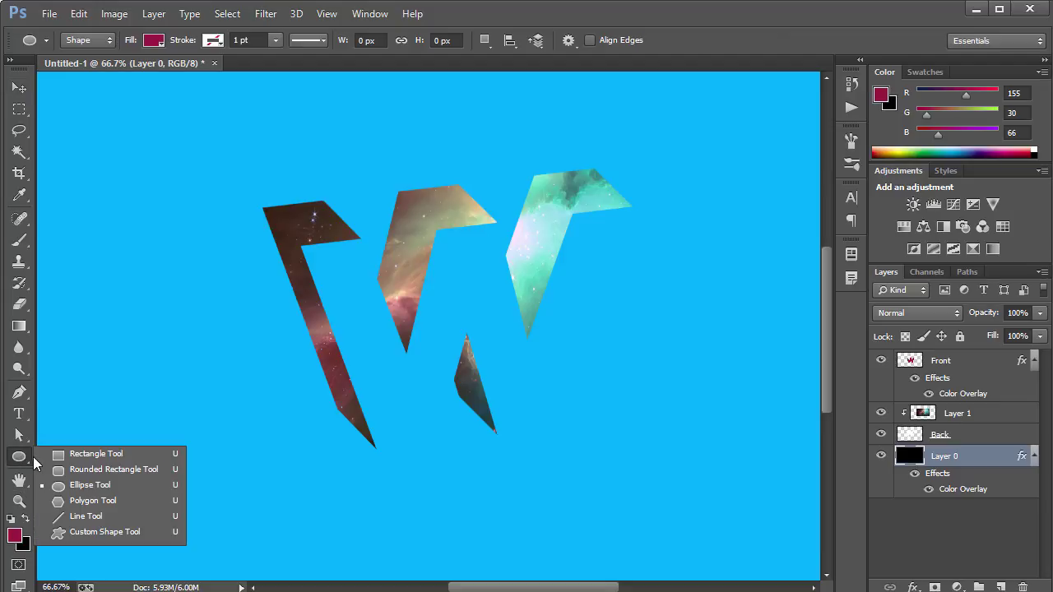
click(94, 453)
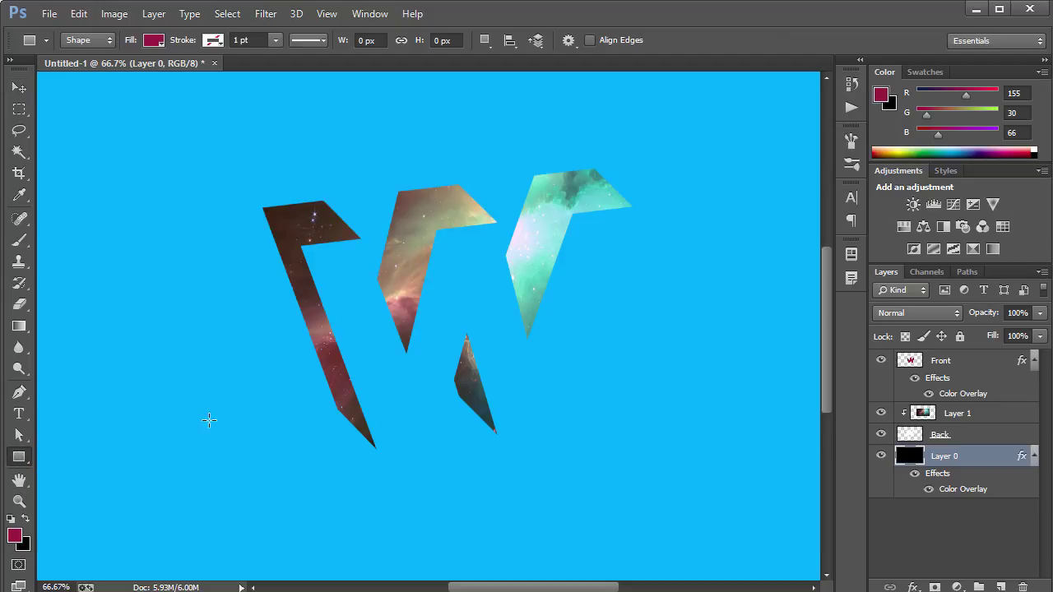
drag(169, 462, 619, 518)
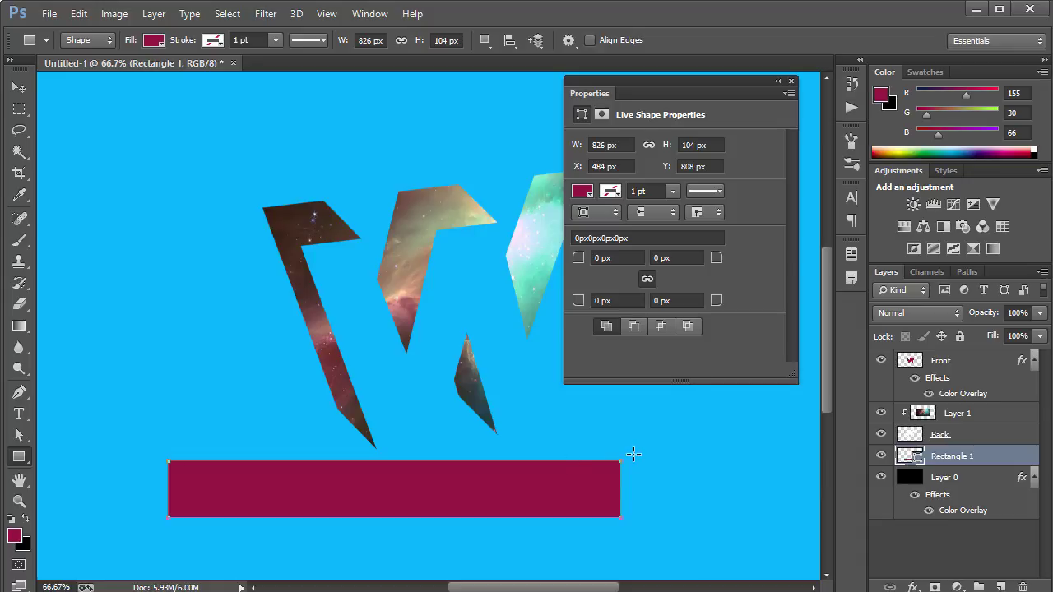
Move the crimson rectangle beside the foot of the W's first leg and narrow it to about 33% of its width
key(ctrl+t)
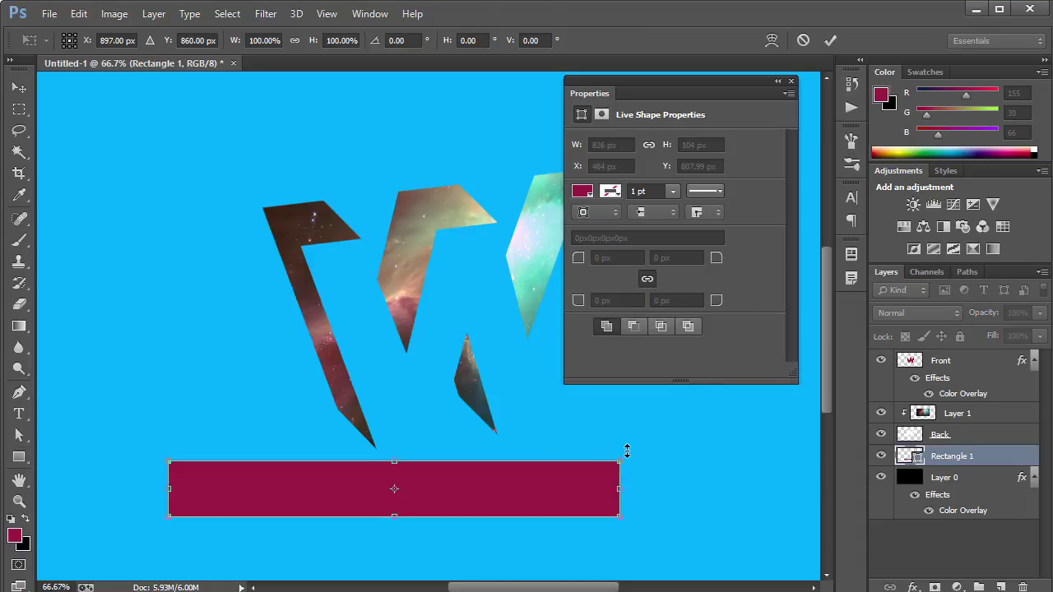
mouse_move(627, 451)
mouse_down()
mouse_move(600, 442)
mouse_move(604, 413)
mouse_move(595, 412)
mouse_move(616, 458)
mouse_up()
drag(353, 470, 232, 429)
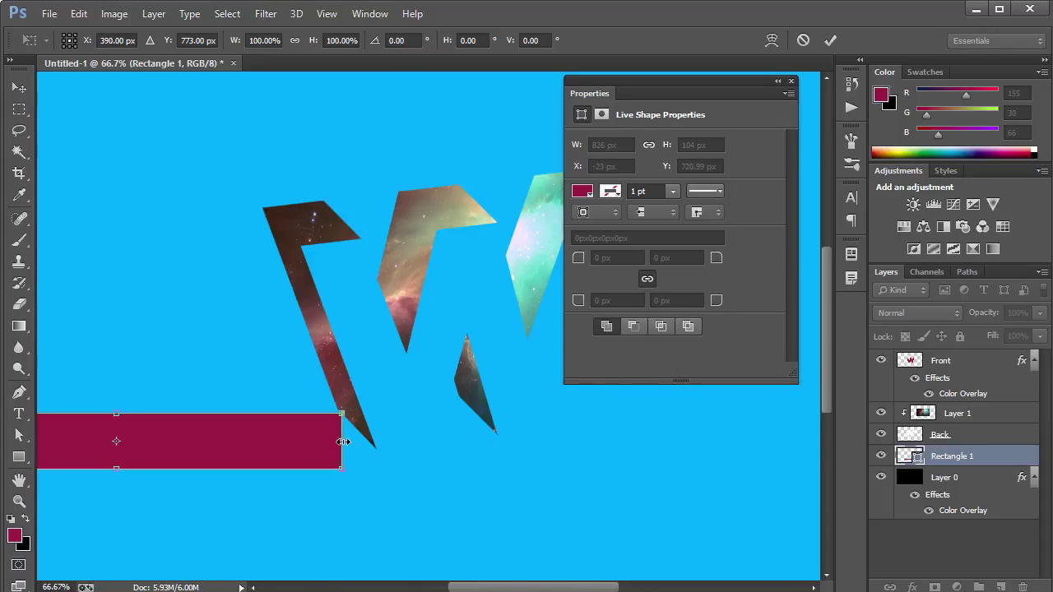
drag(343, 442, 286, 440)
Slant the rectangle with a Perspective transform so its right side rises, accepting the conversion to a regular path
right_click(286, 439)
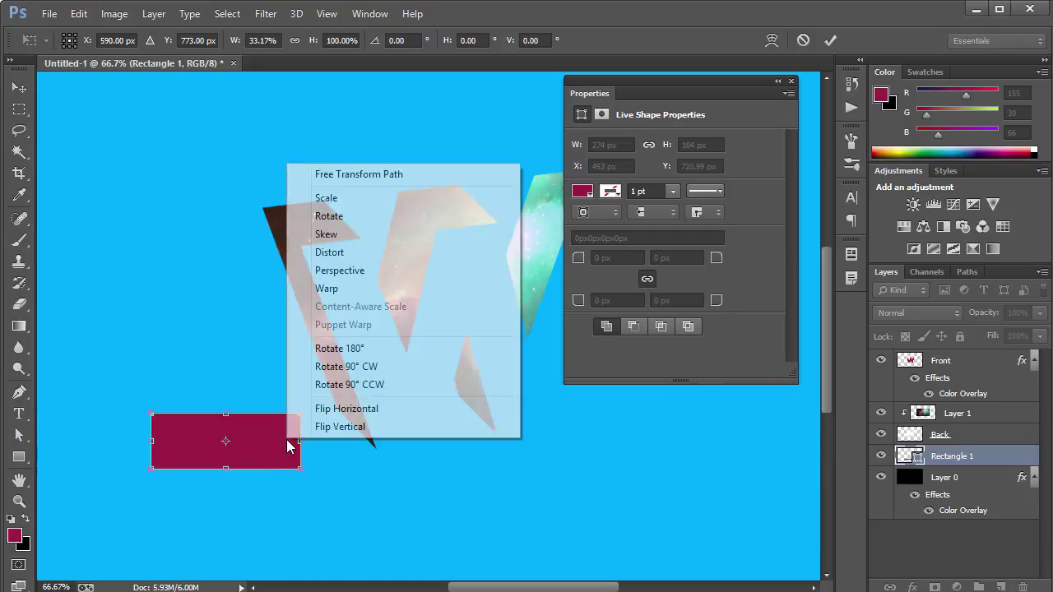
click(337, 271)
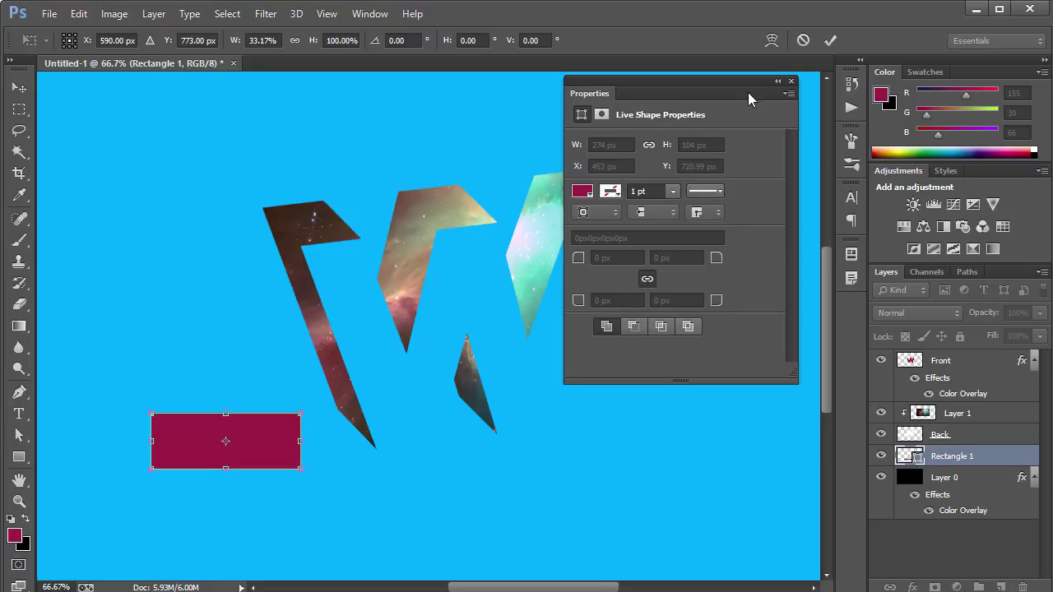
click(791, 80)
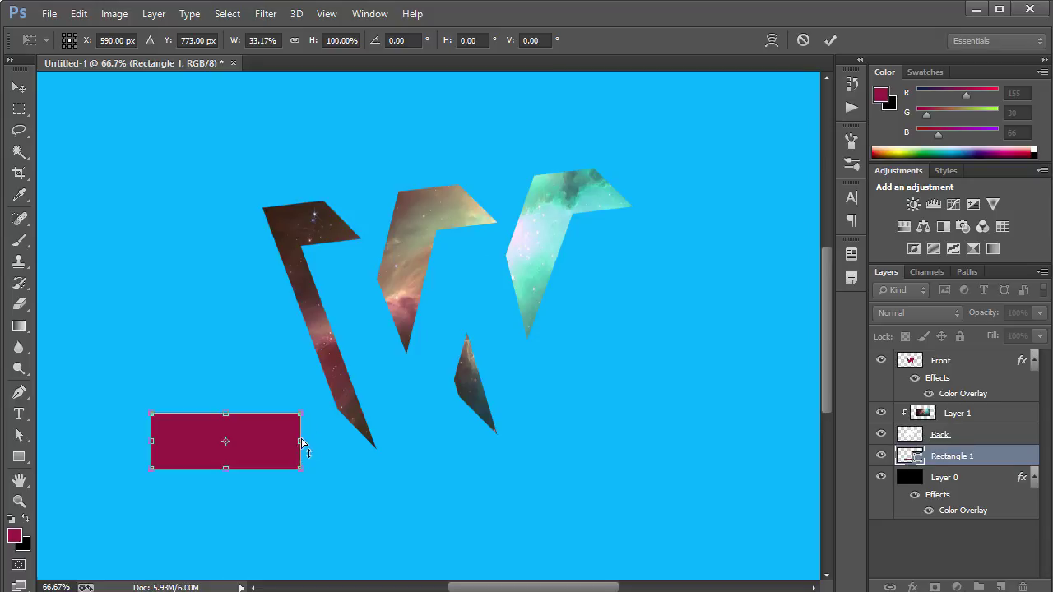
drag(301, 441, 294, 370)
key(Return)
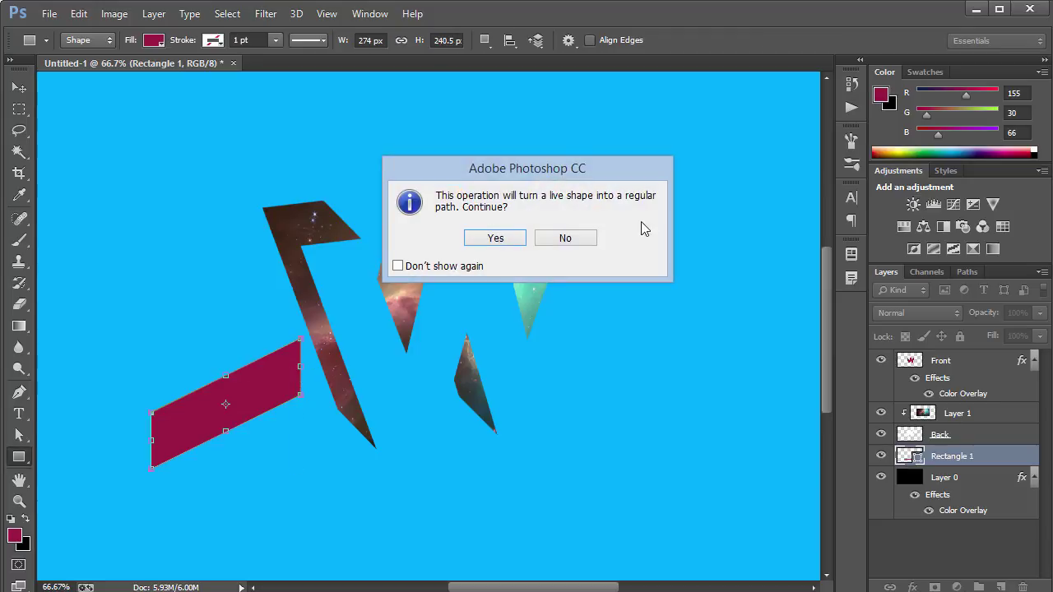
key(Return)
Move the slanted crimson shape under the first leg of the W so its right end meets the leg's bottom edge
key(v)
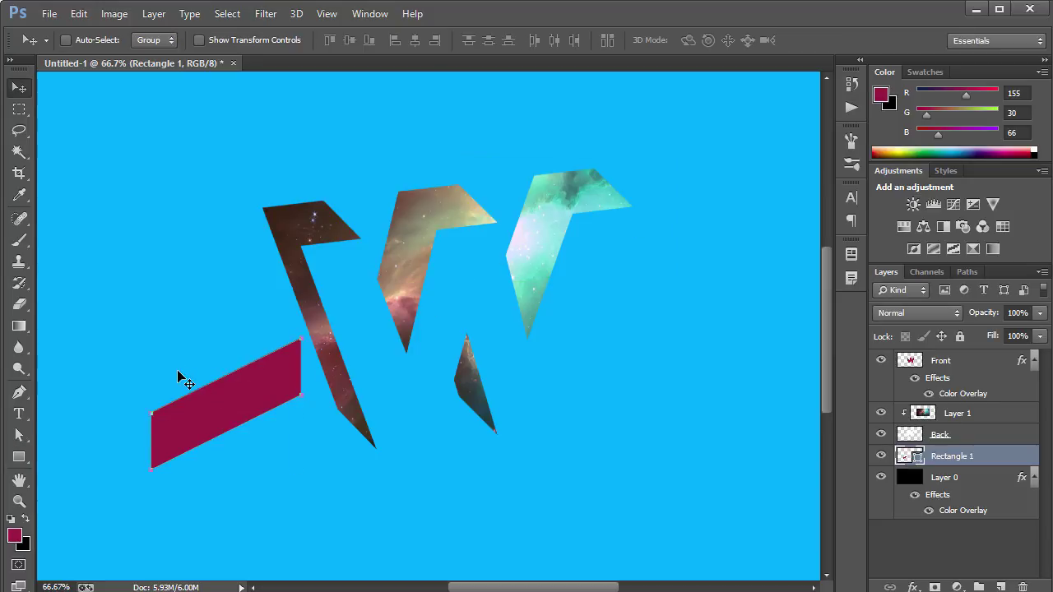
mouse_move(239, 415)
mouse_down()
mouse_move(301, 472)
mouse_move(321, 458)
mouse_up()
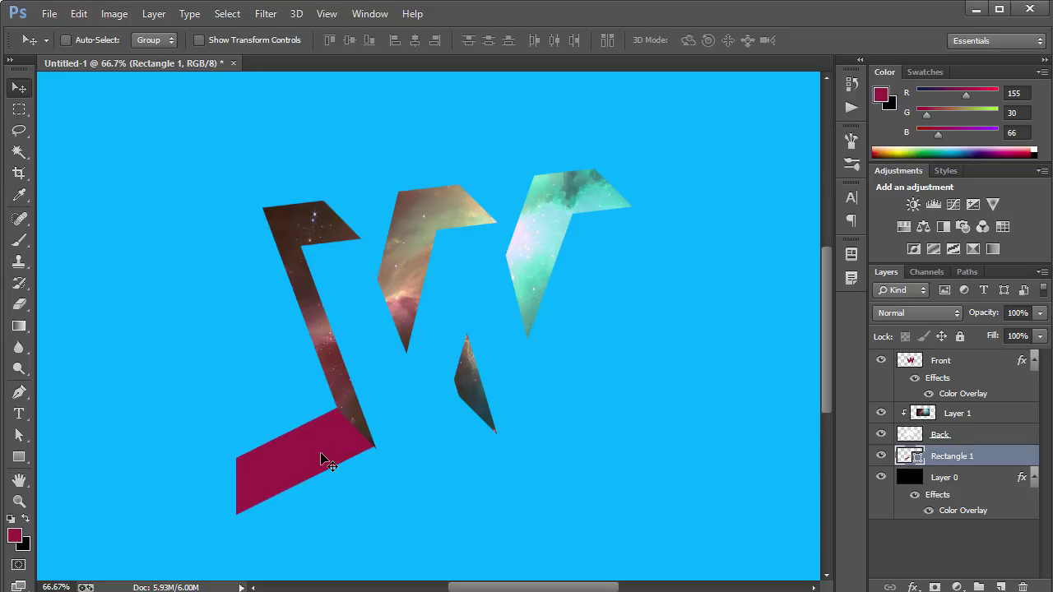
key(Right)
key(Right)
key(Right)
key(Right)
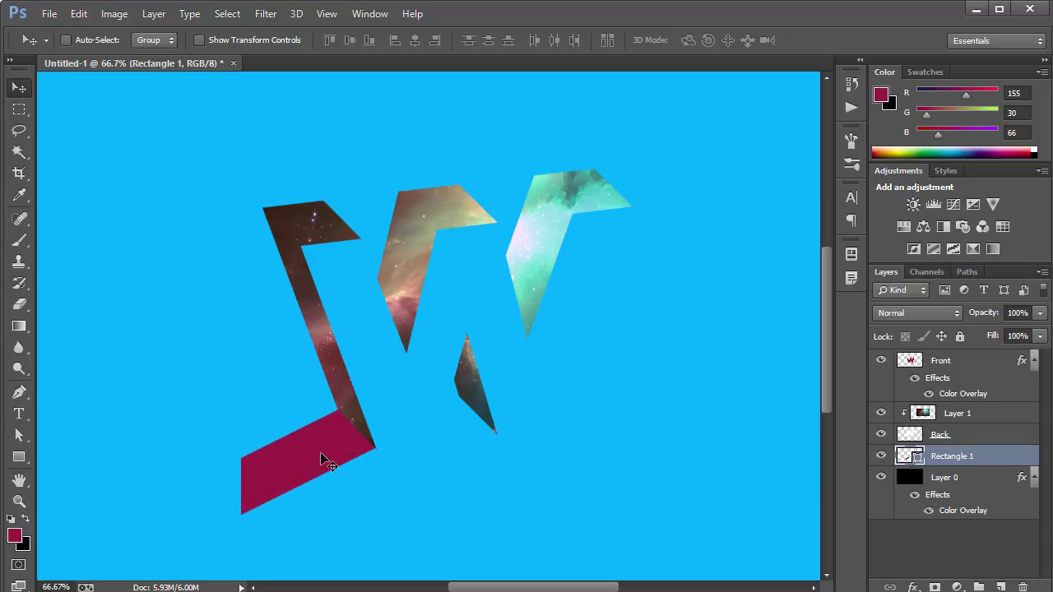
key(Right)
key(Right)
key(Right)
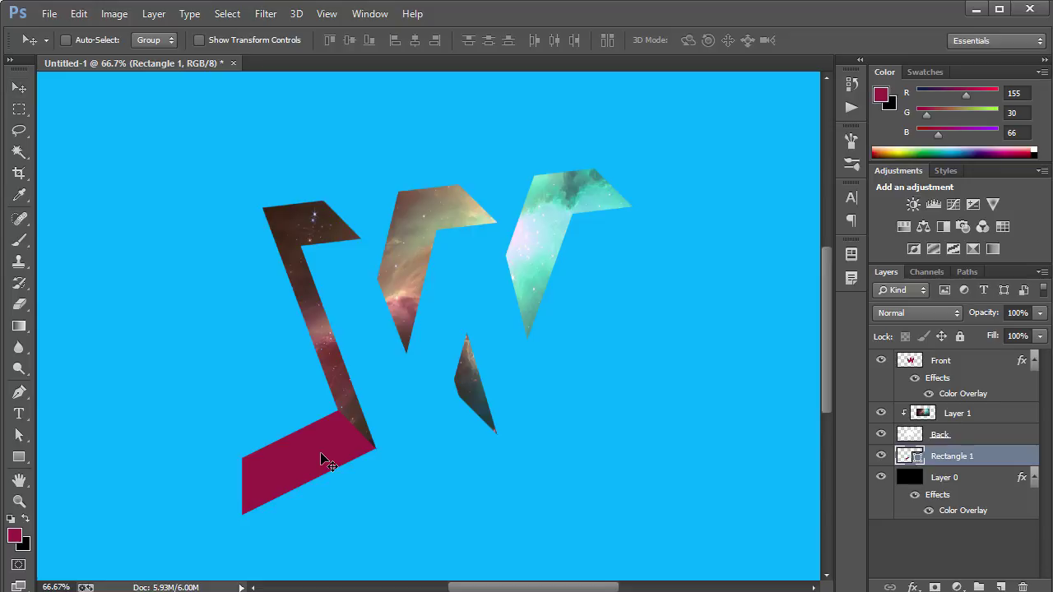
Reduce the slant of the crimson shape with a Perspective transform by raising its left side
key(ctrl+t)
right_click(322, 455)
click(384, 284)
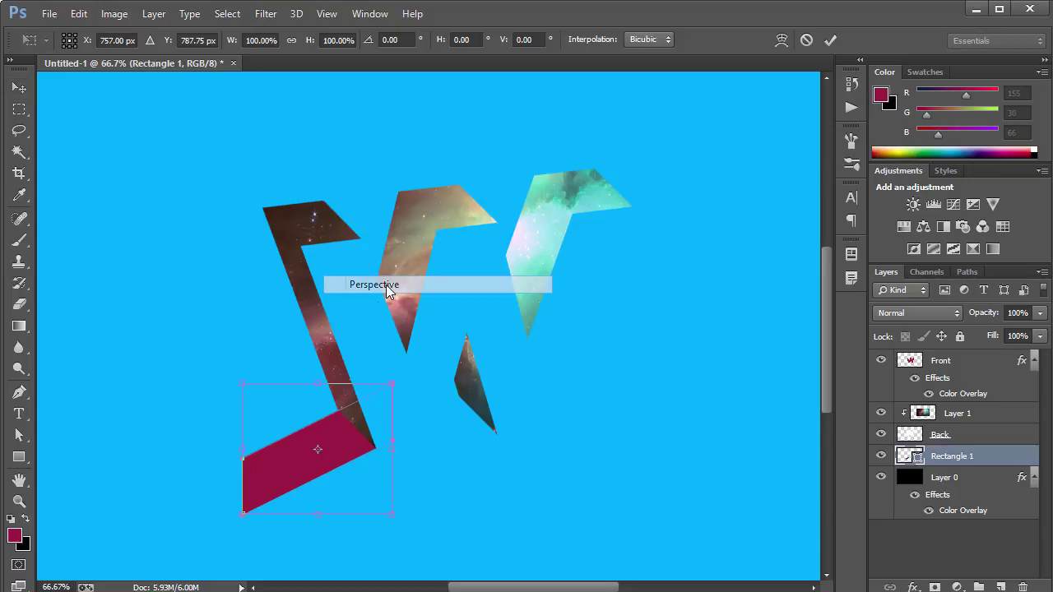
drag(243, 454, 238, 413)
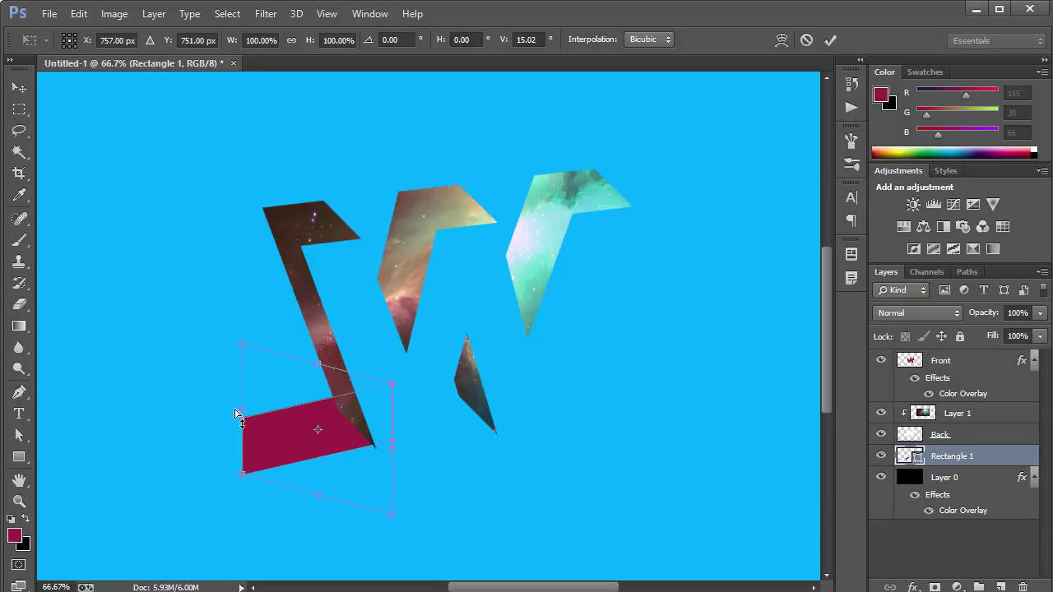
key(Return)
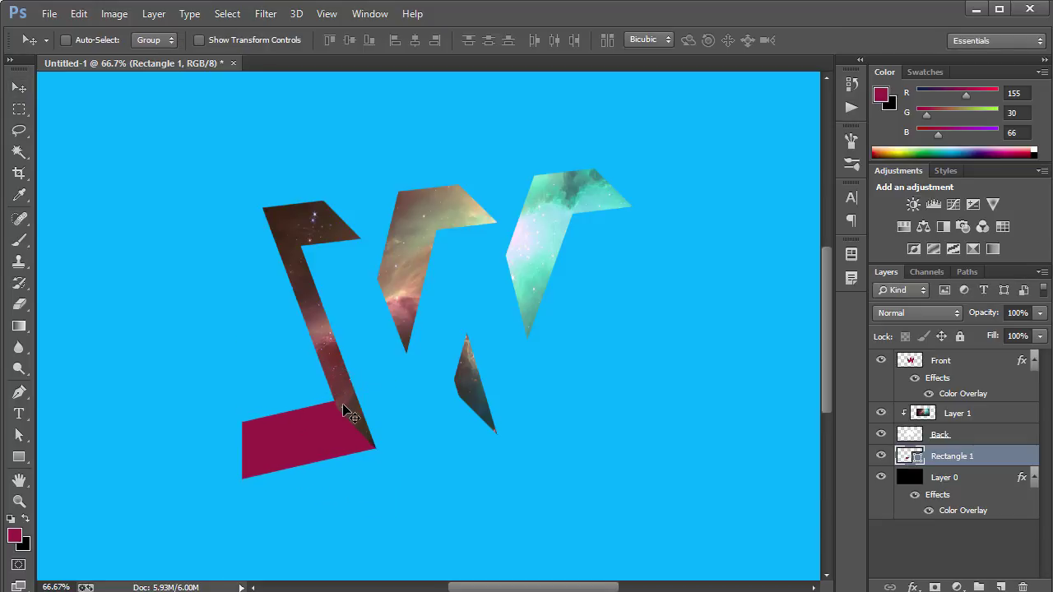
Scale the crimson shape's height to about 86% with Free Transform to fit the first leg's bottom edge
key(ctrl+t)
drag(318, 388, 319, 403)
drag(320, 476, 320, 479)
key(ctrl+plus)
key(ctrl+plus)
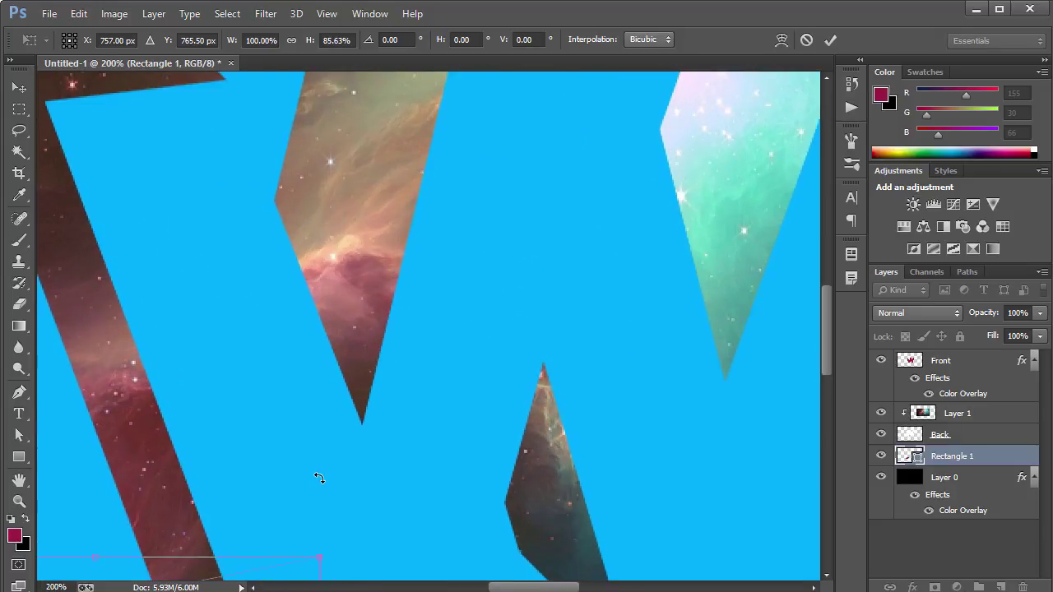
key(Return)
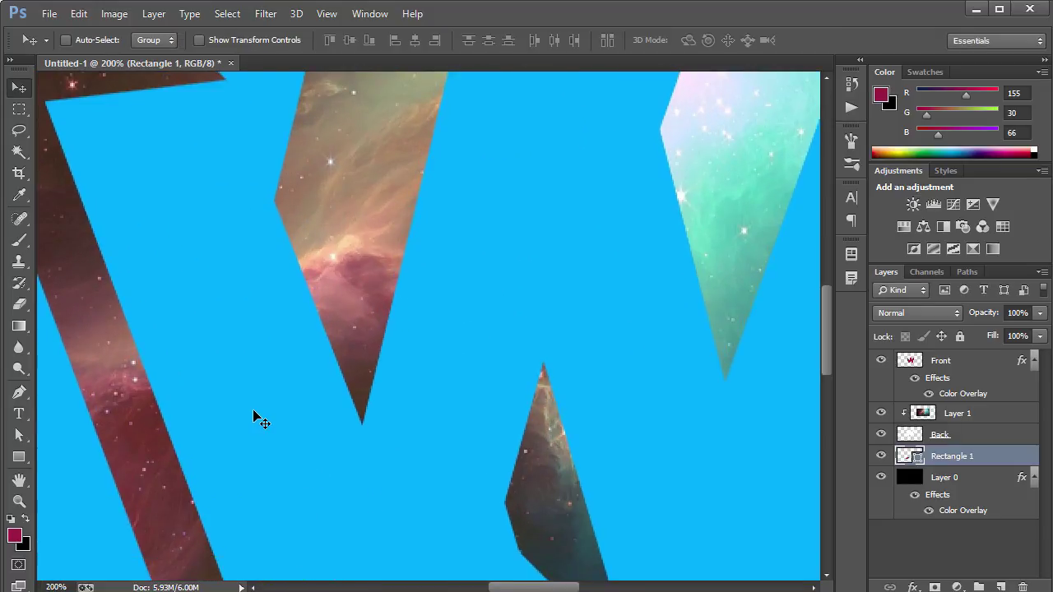
Raise the crimson shape's bottom edge slightly so it ends exactly at the first leg's lowest point
key(space)
drag(235, 431, 539, 172)
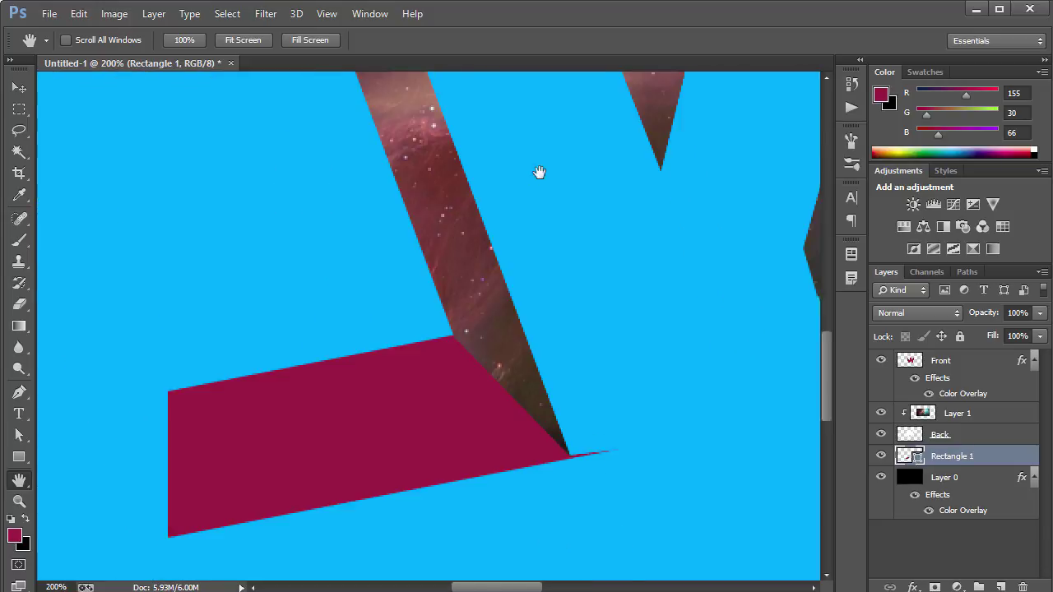
drag(441, 263, 326, 317)
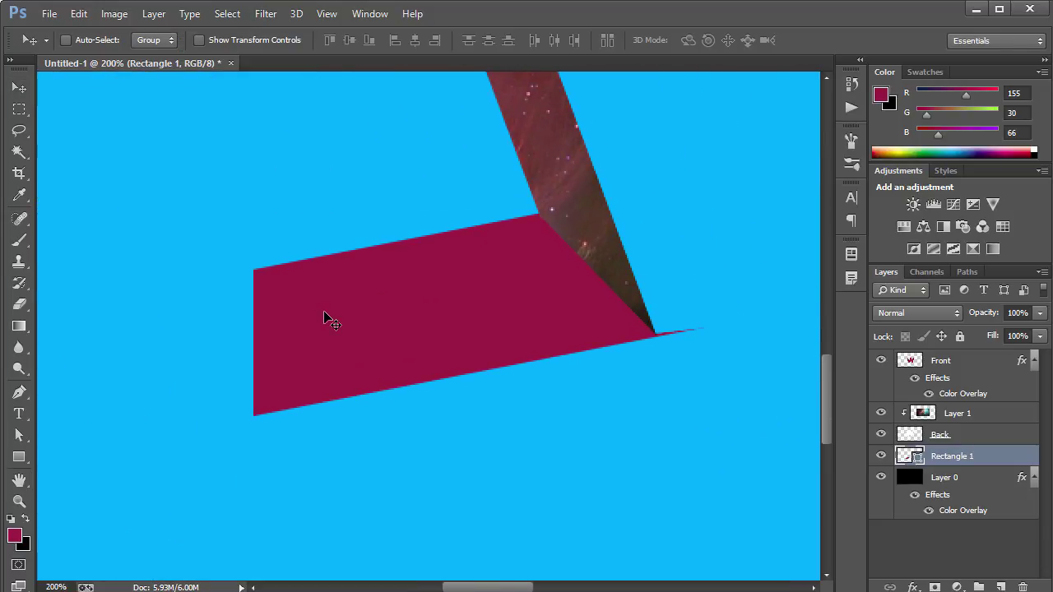
key(ctrl+t)
drag(478, 415, 476, 411)
key(Return)
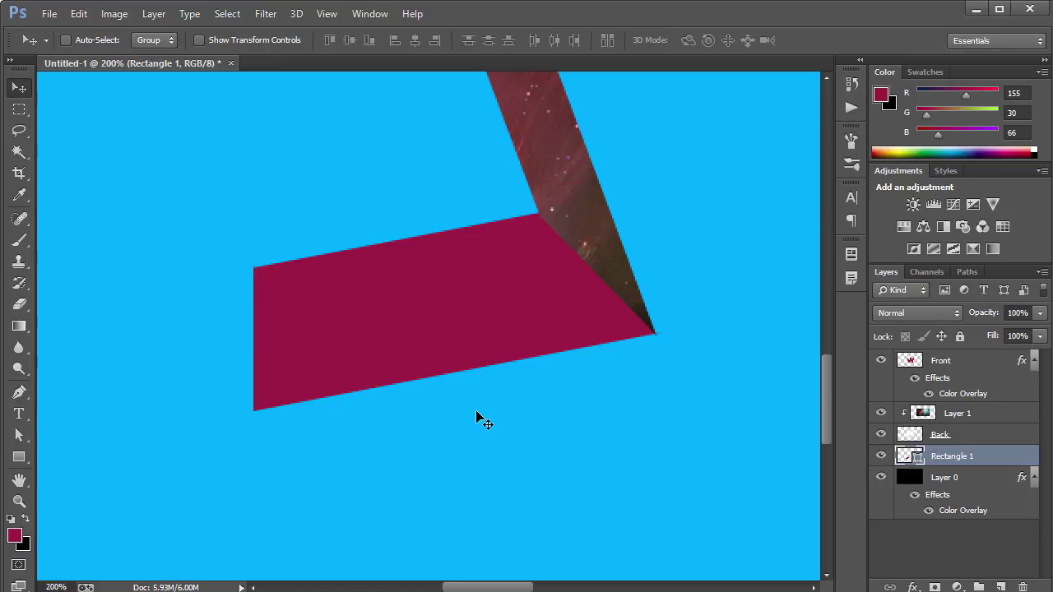
Duplicate the Rectangle 1 layer and position the copy against the bottom edge of the W's second lower tip
key(ctrl+0)
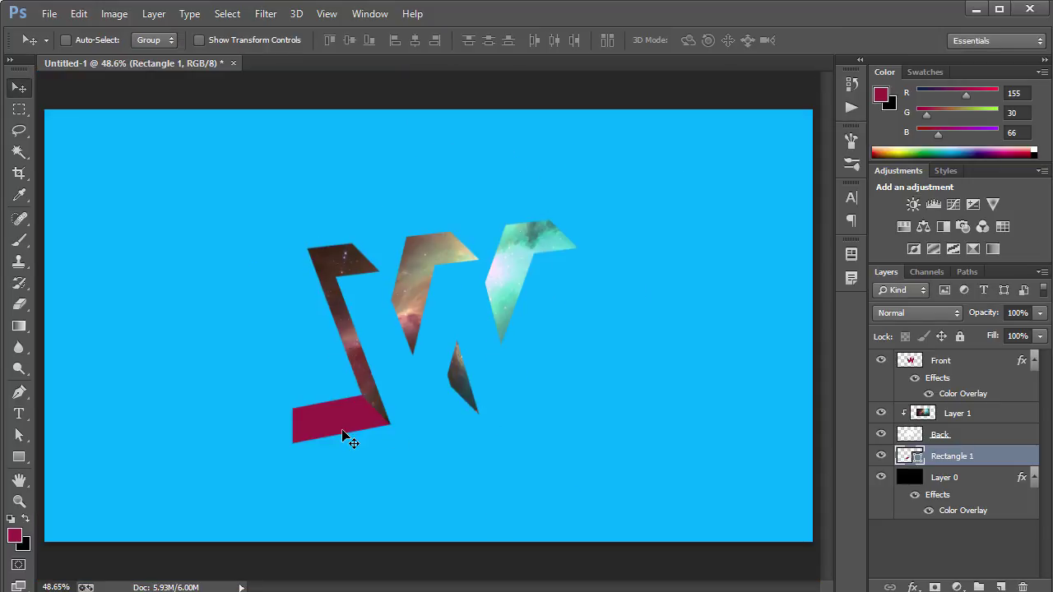
key(ctrl+j)
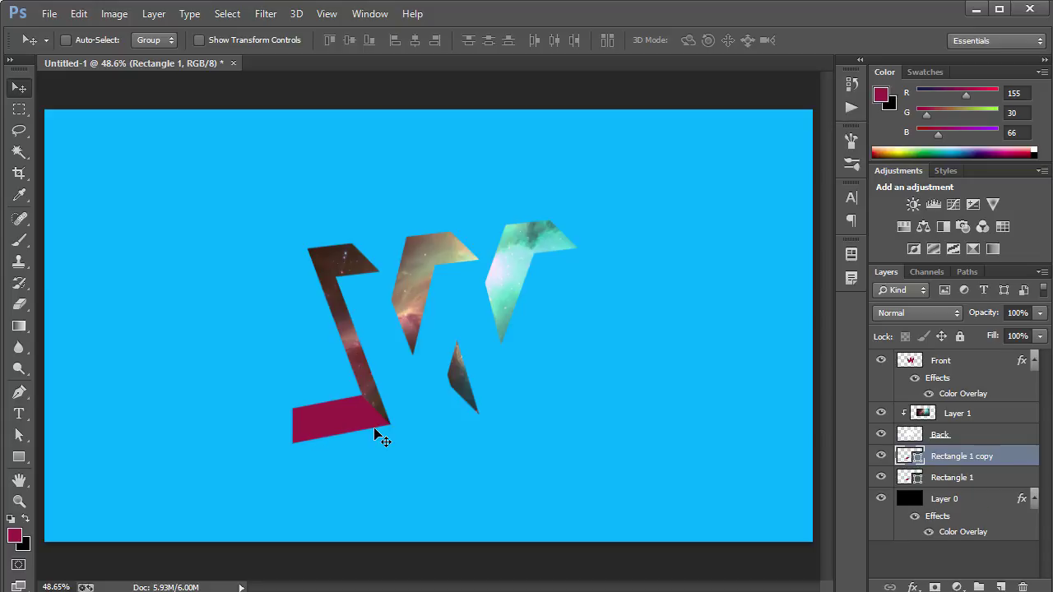
mouse_move(353, 424)
mouse_down()
mouse_move(411, 409)
mouse_move(431, 417)
mouse_move(439, 406)
mouse_up()
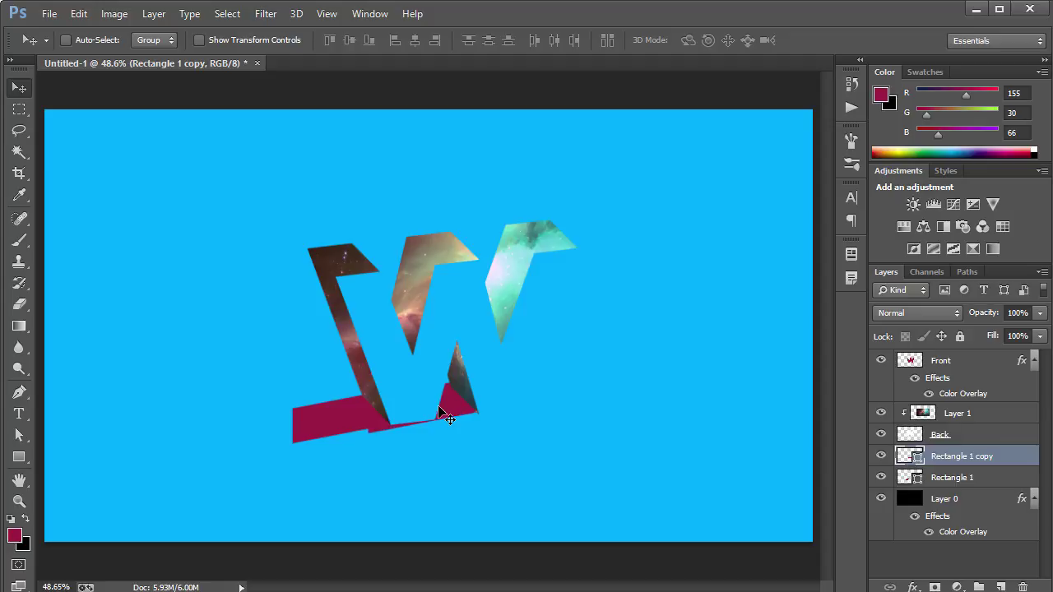
key(Down)
key(Down)
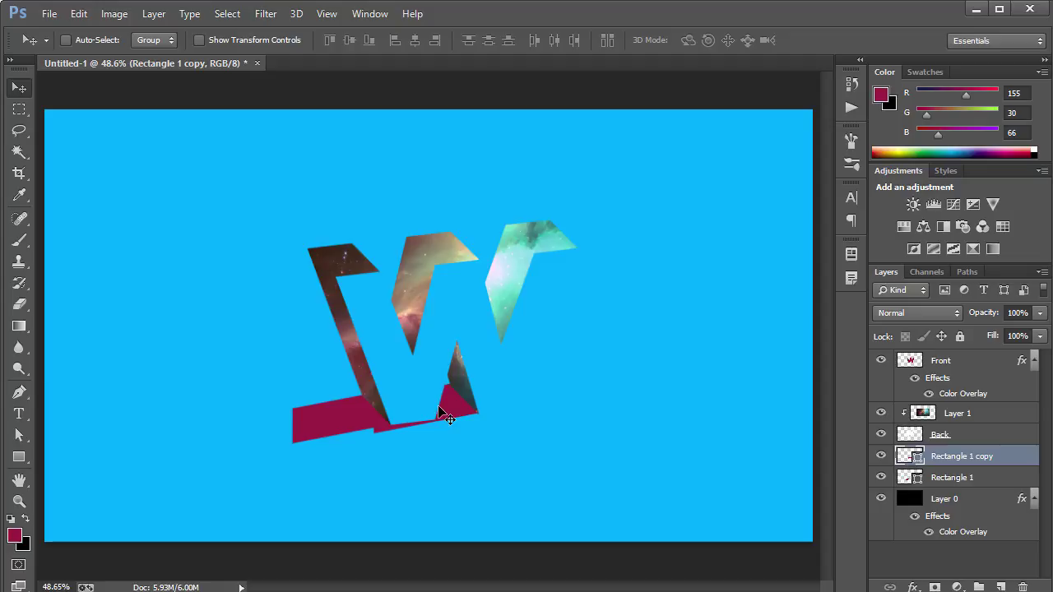
Scale the copied shape to about 59% width and 89% height to fit the W's second lower tip
key(ctrl+plus)
key(ctrl+plus)
key(ctrl+plus)
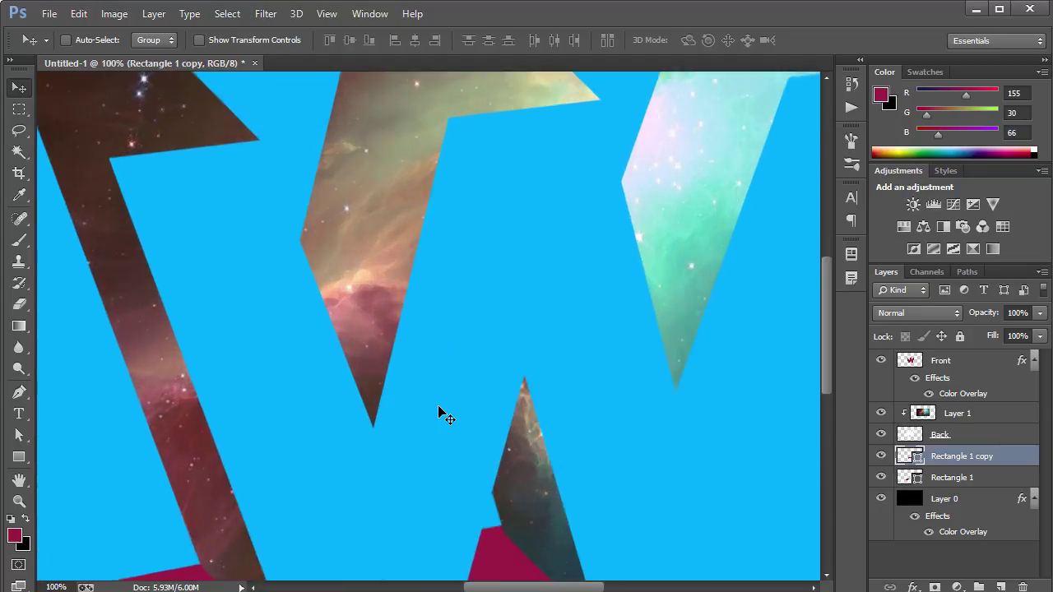
key(ctrl+plus)
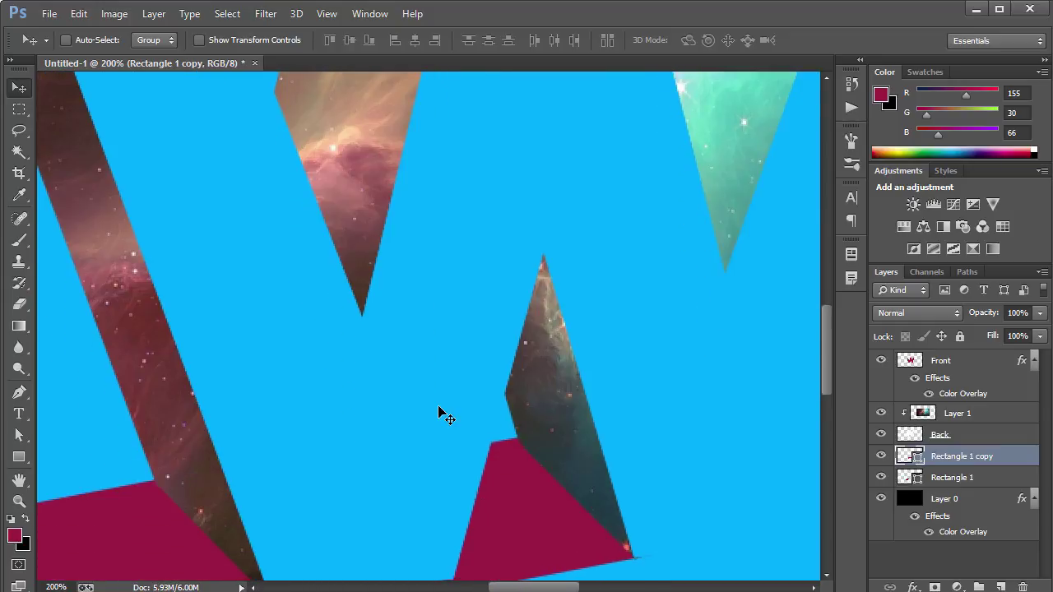
scroll(438, 411, down, 1)
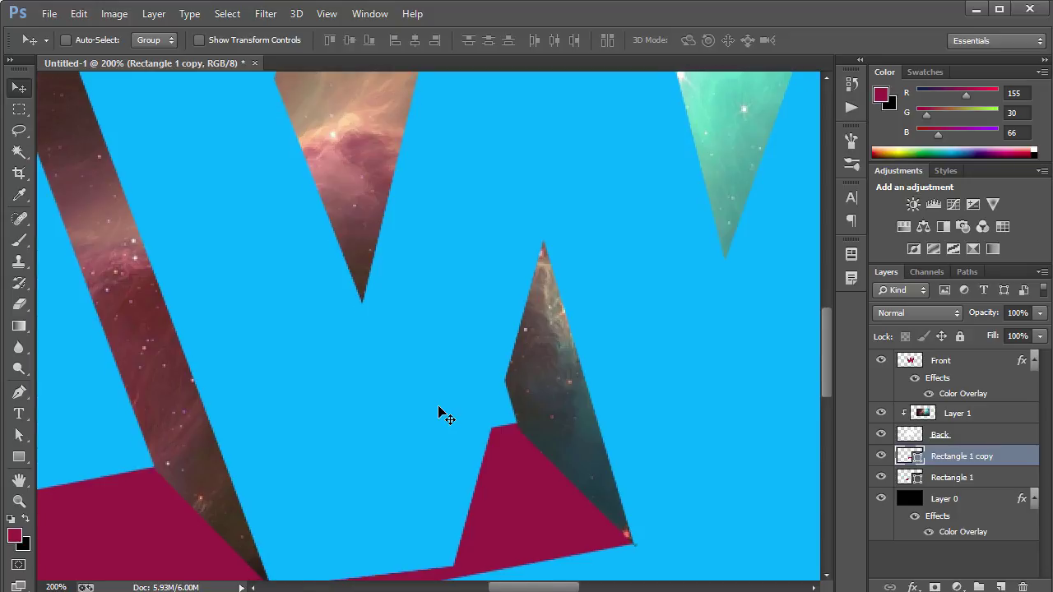
scroll(438, 411, down, 2)
scroll(438, 411, down, 1)
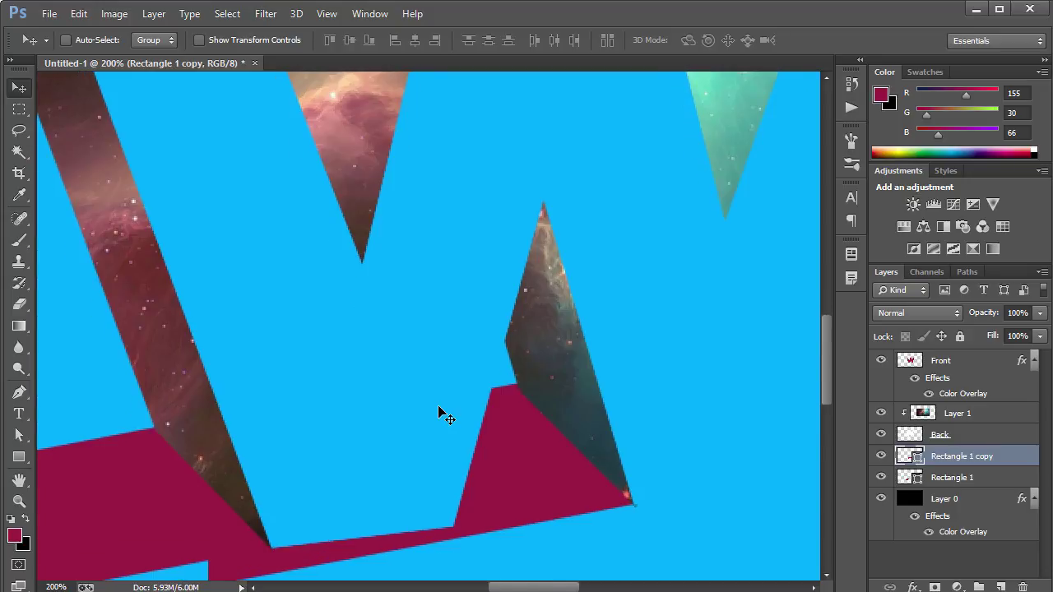
key(ctrl+t)
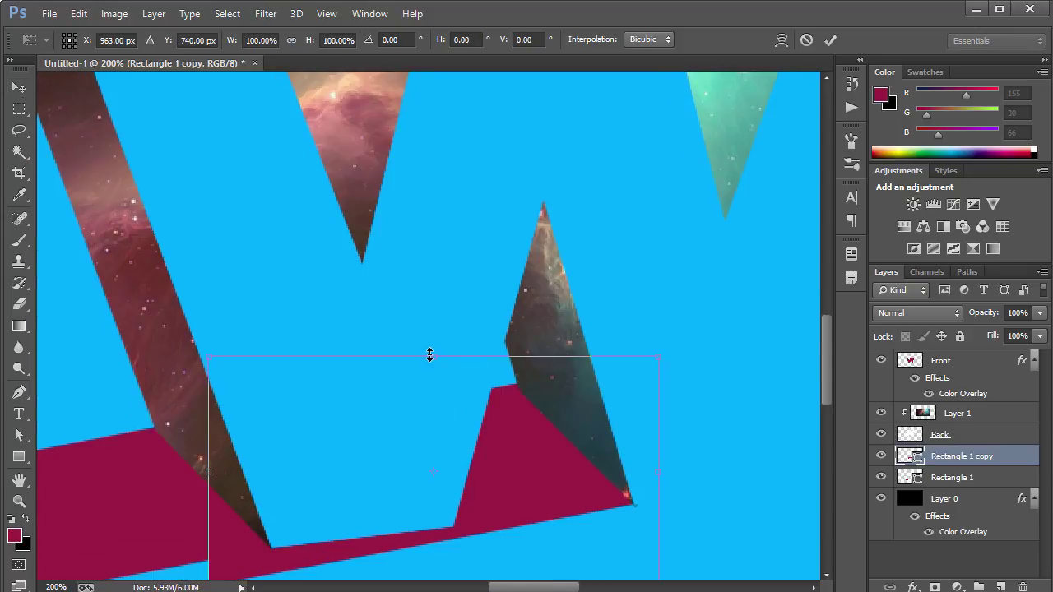
drag(429, 355, 436, 371)
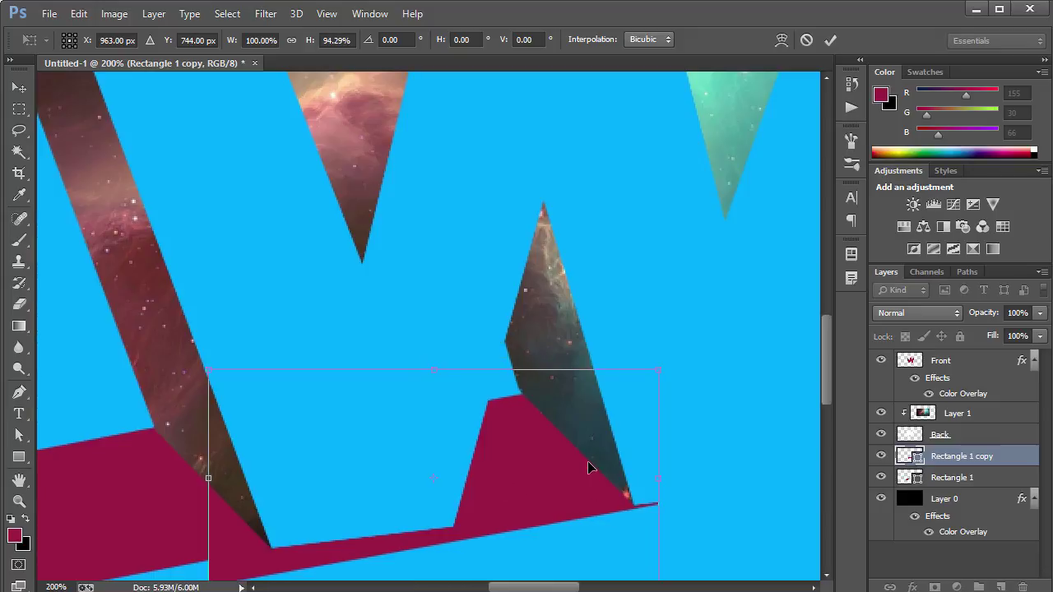
scroll(587, 460, down, 4)
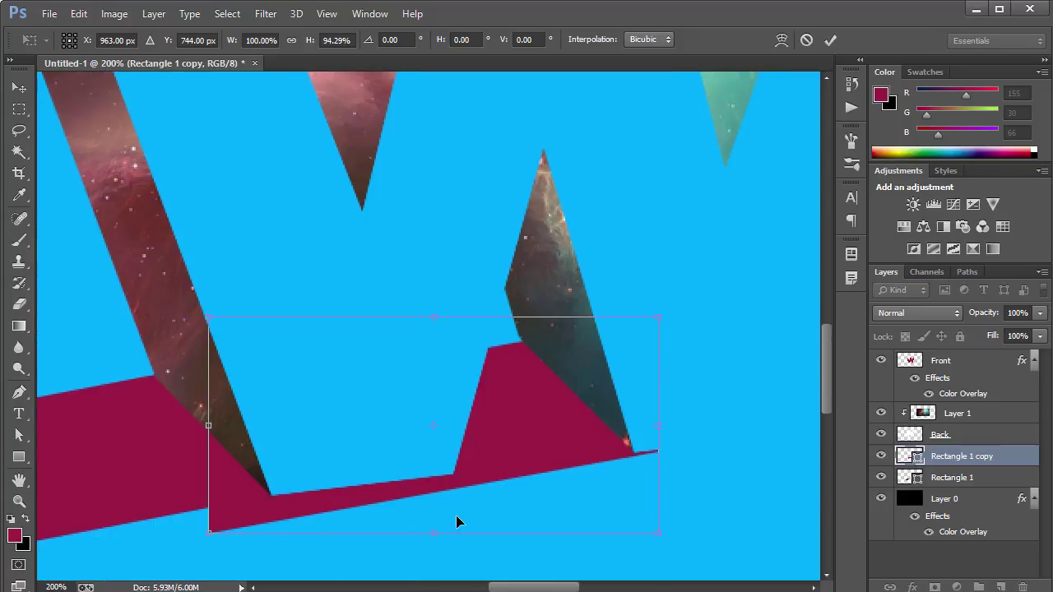
drag(432, 534, 432, 528)
drag(209, 423, 394, 397)
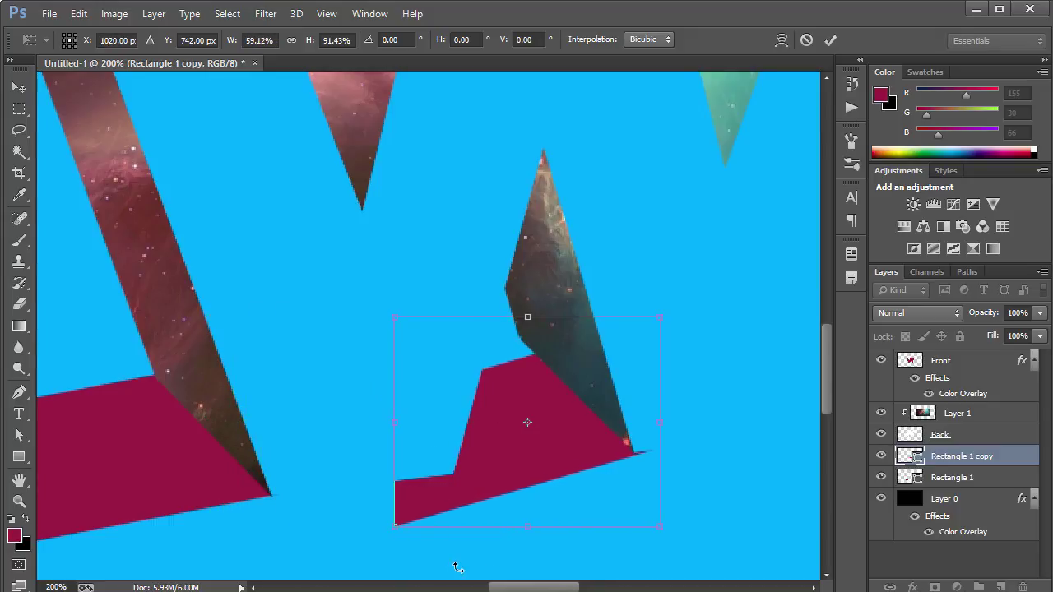
mouse_move(527, 526)
mouse_down()
mouse_move(526, 498)
mouse_move(533, 523)
mouse_up()
Flatten the copied shape's slant with a Perspective transform, raising its left side by about 7.4°
right_click(487, 415)
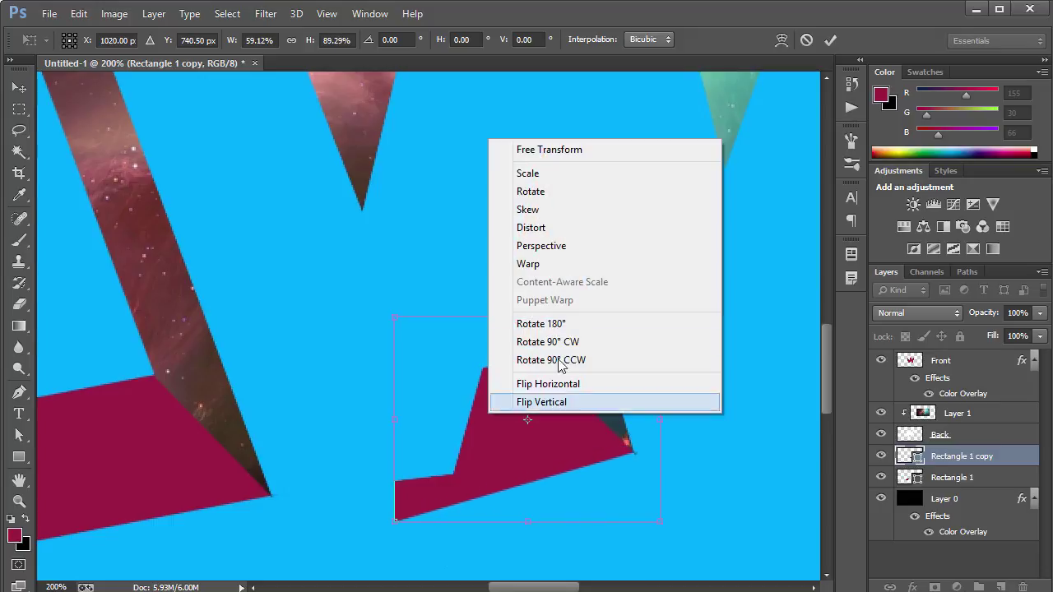
click(508, 239)
drag(395, 425, 384, 392)
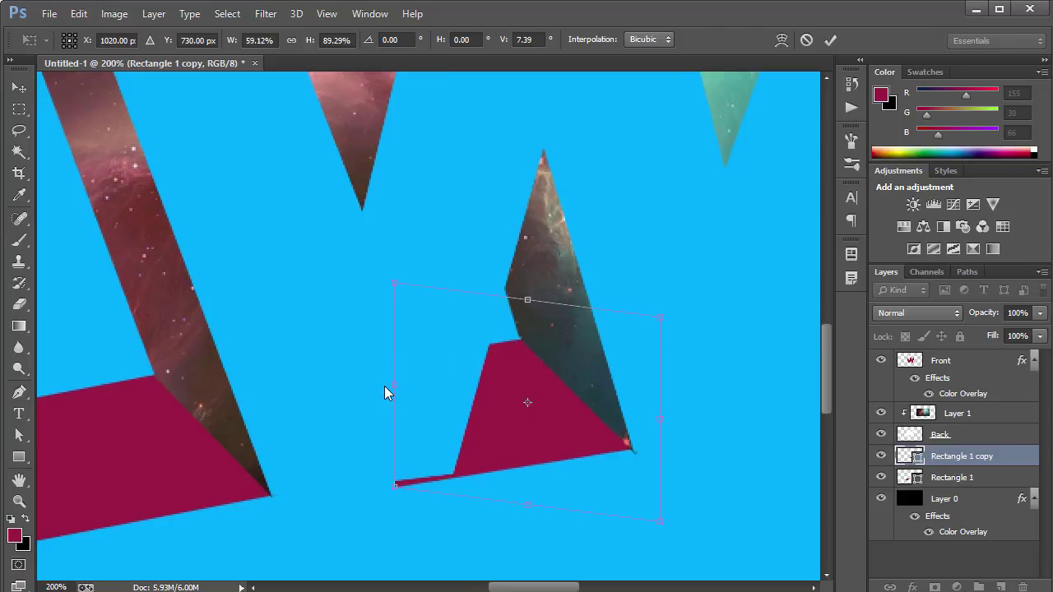
key(Return)
key(ctrl+0)
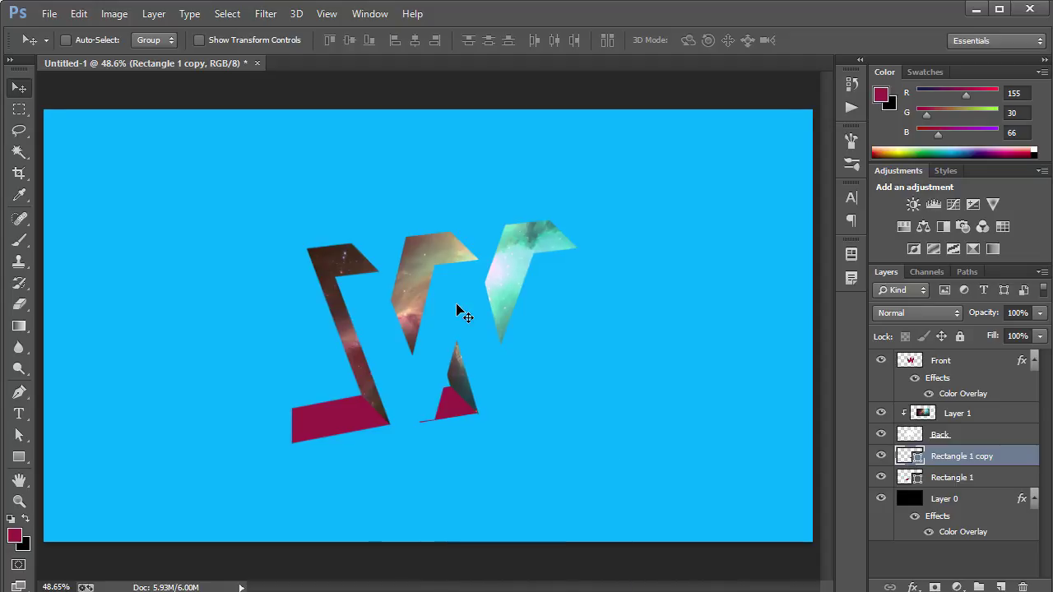
Load the Rectangle 1 shape's outline as a selection and open the Gradient tool's gradient for editing
key(ctrl+plus)
key(ctrl+plus)
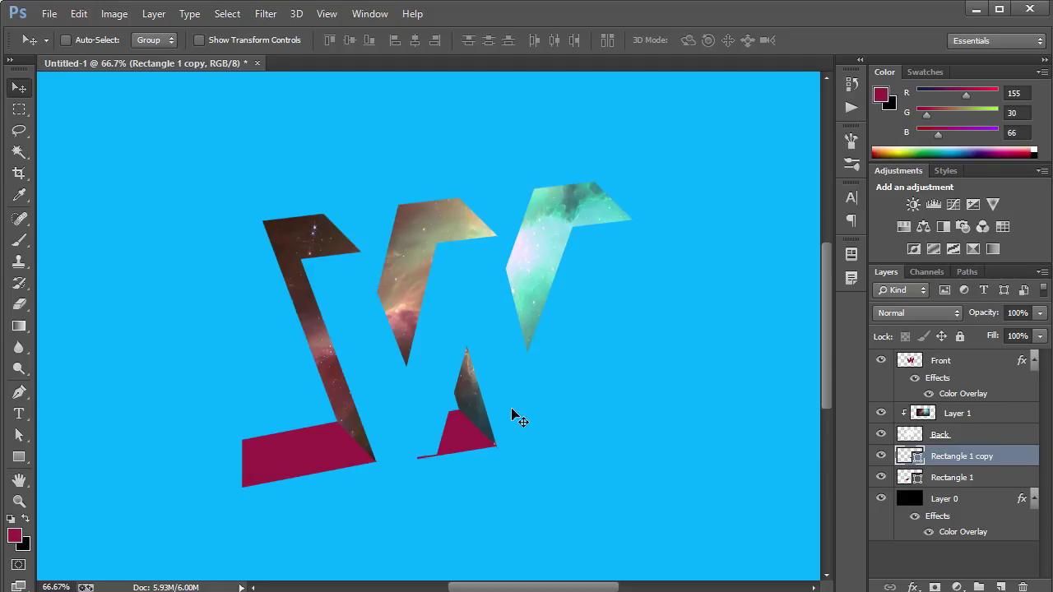
click(946, 477)
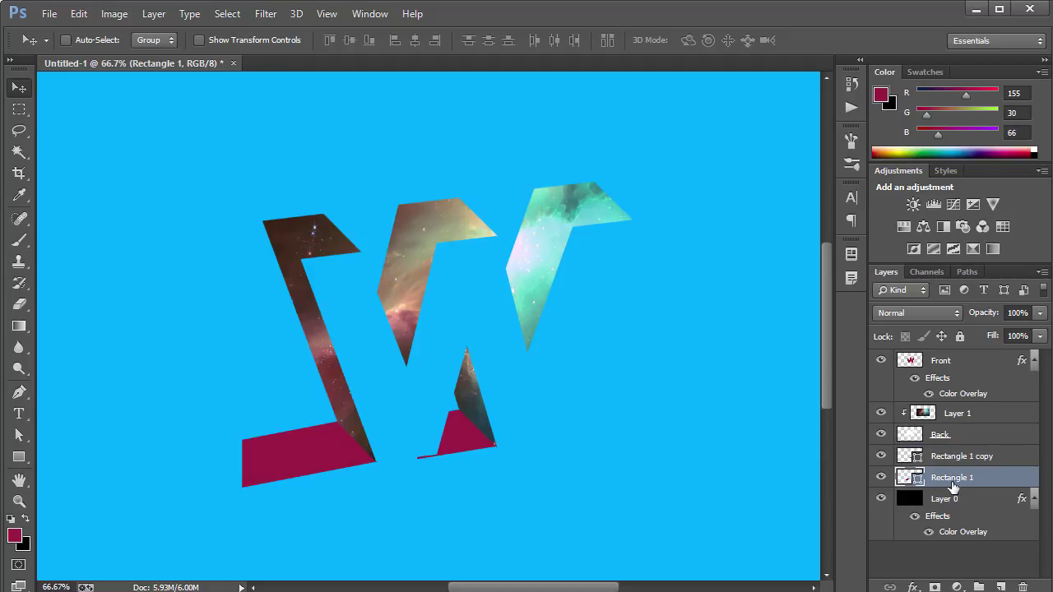
drag(964, 483, 913, 483)
ctrl+click(912, 481)
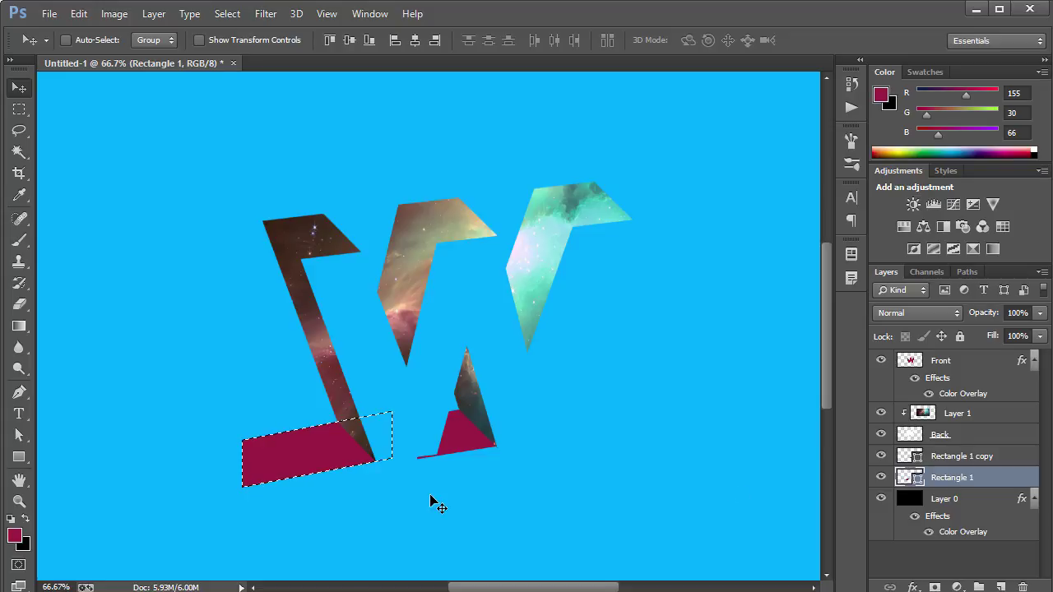
click(21, 325)
click(93, 40)
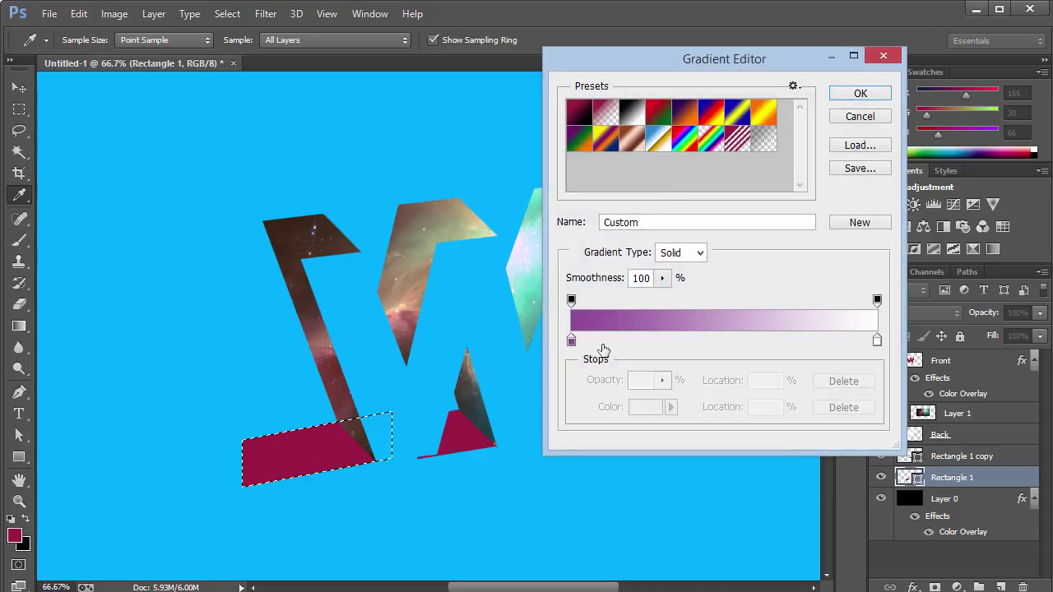
Change the gradient's starting colour to a near-black navy, 000521
double_click(572, 340)
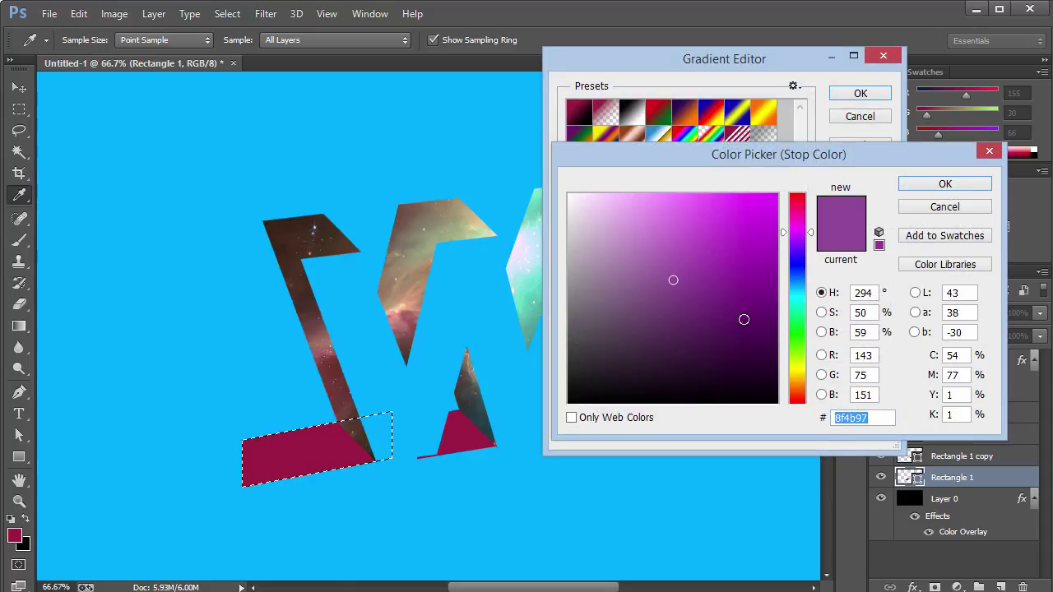
click(798, 269)
click(776, 386)
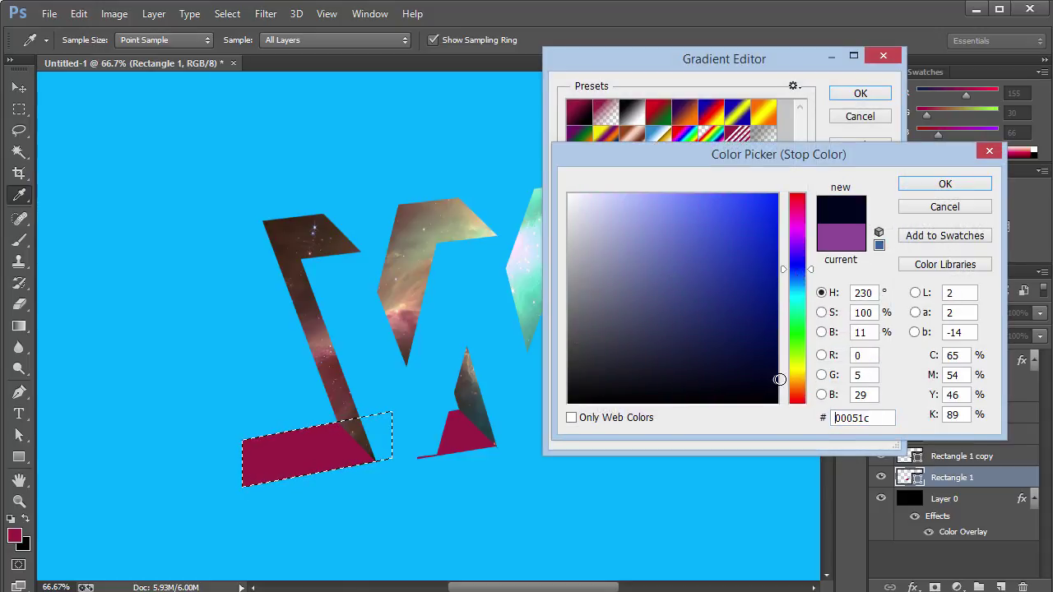
drag(775, 369, 776, 376)
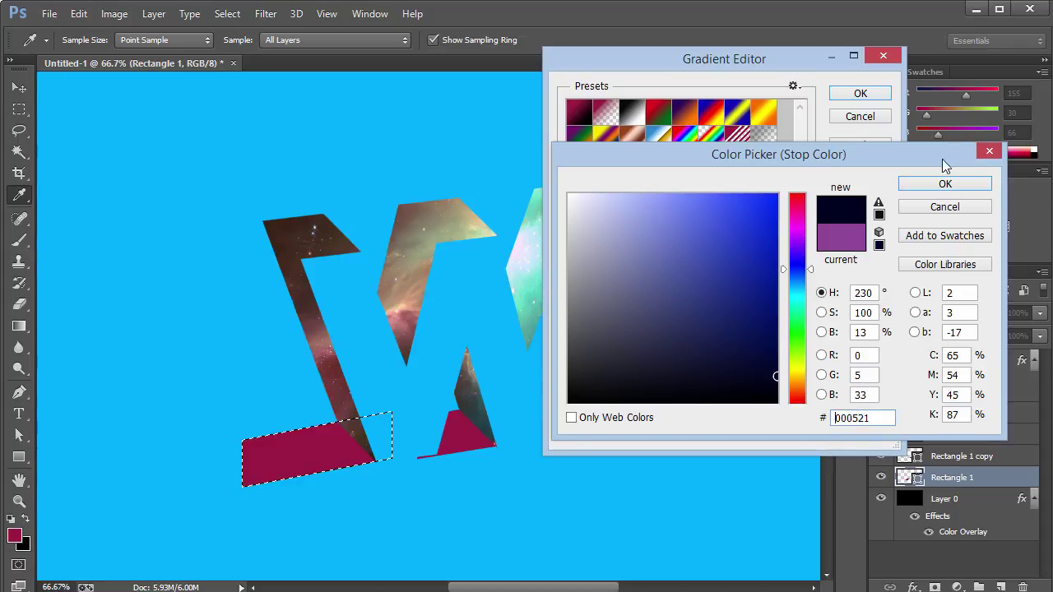
click(953, 190)
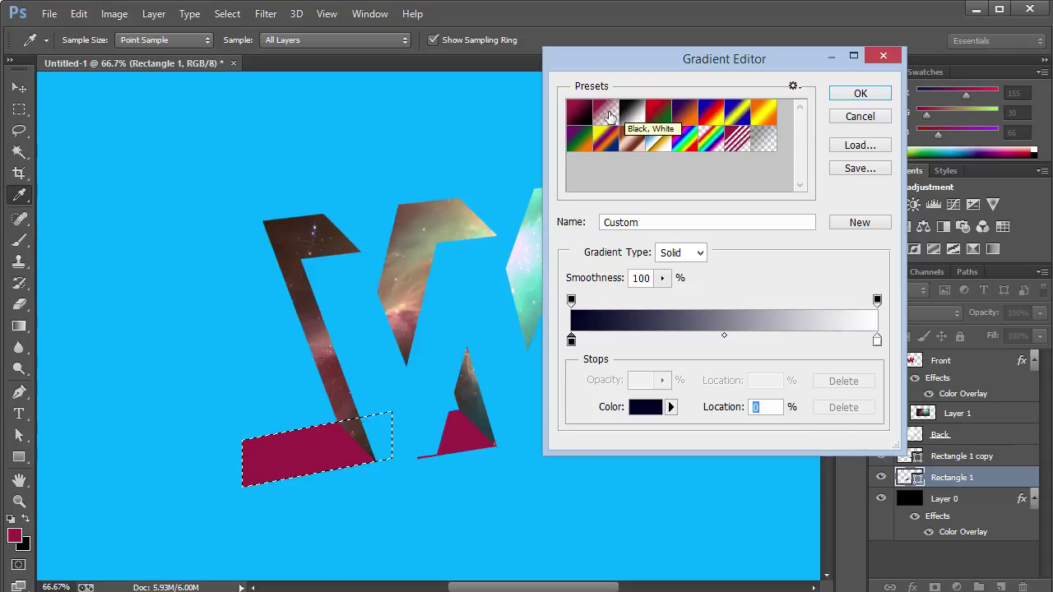
Base the gradient on the Foreground to Transparent preset and set its starting colour to dark navy 000d2a
click(606, 113)
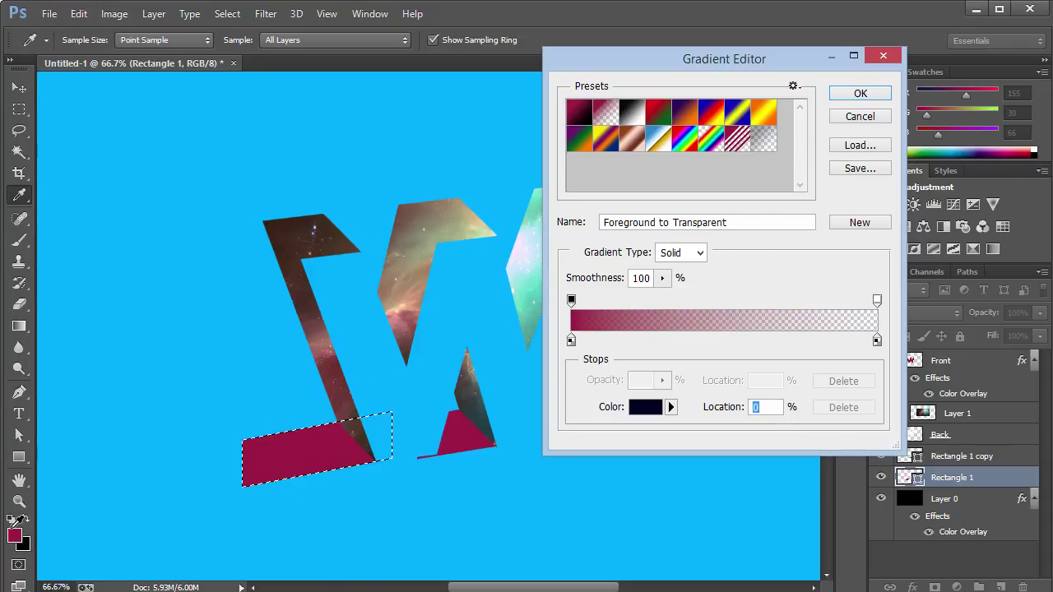
click(571, 340)
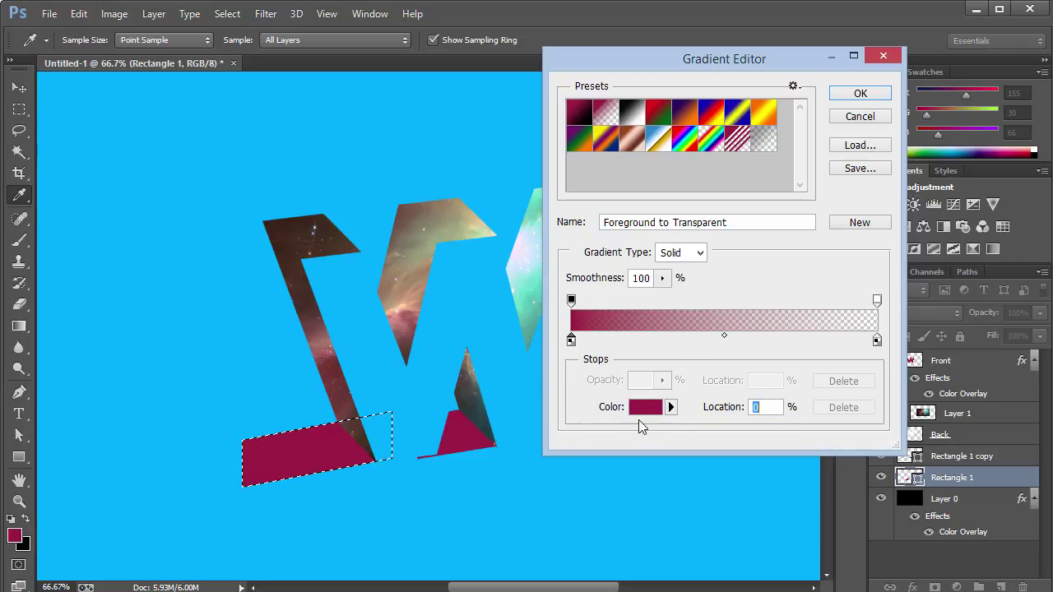
click(642, 409)
drag(800, 274, 795, 274)
drag(773, 372, 787, 368)
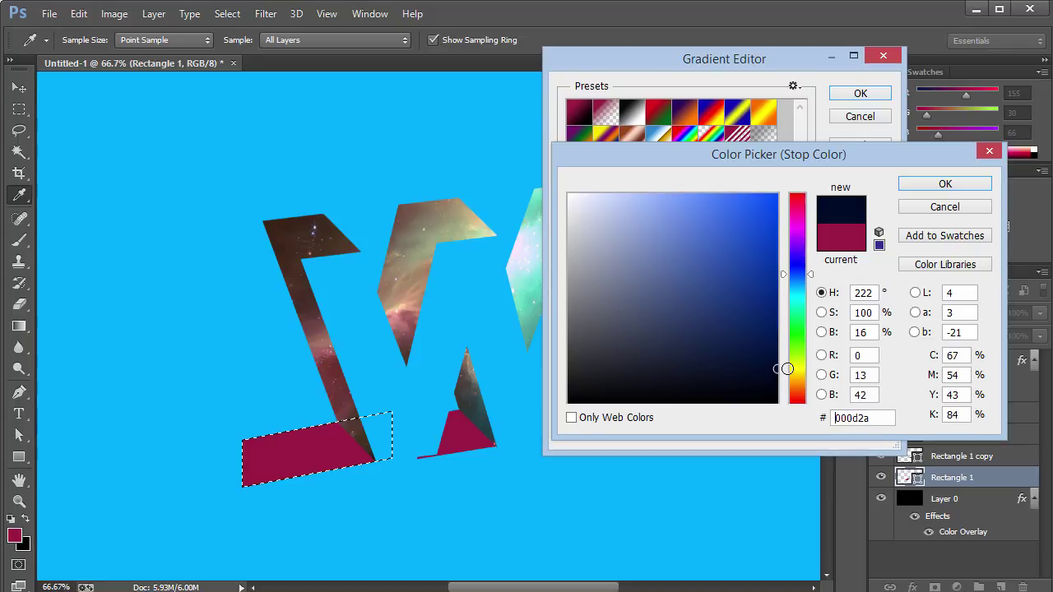
click(940, 183)
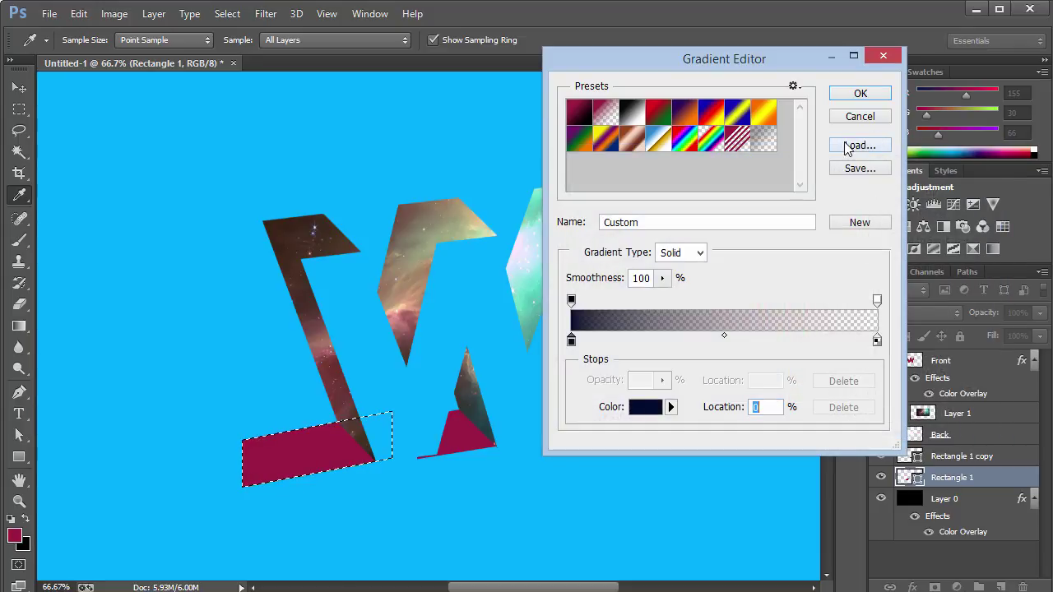
click(860, 95)
Rasterize the Rectangle 1 shape layer so that it can be painted with the gradient
click(399, 428)
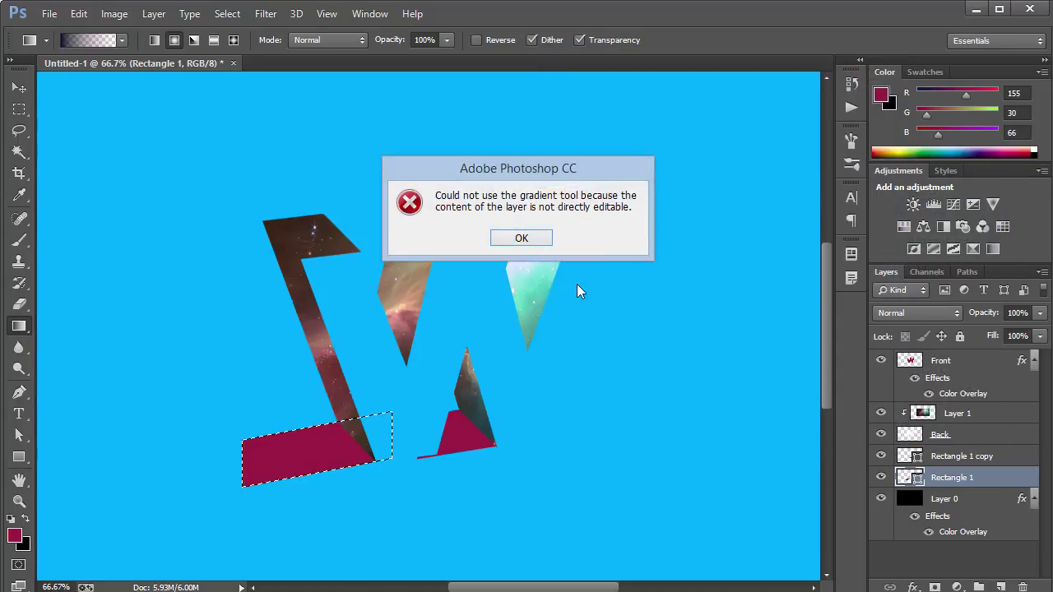
click(508, 238)
right_click(957, 486)
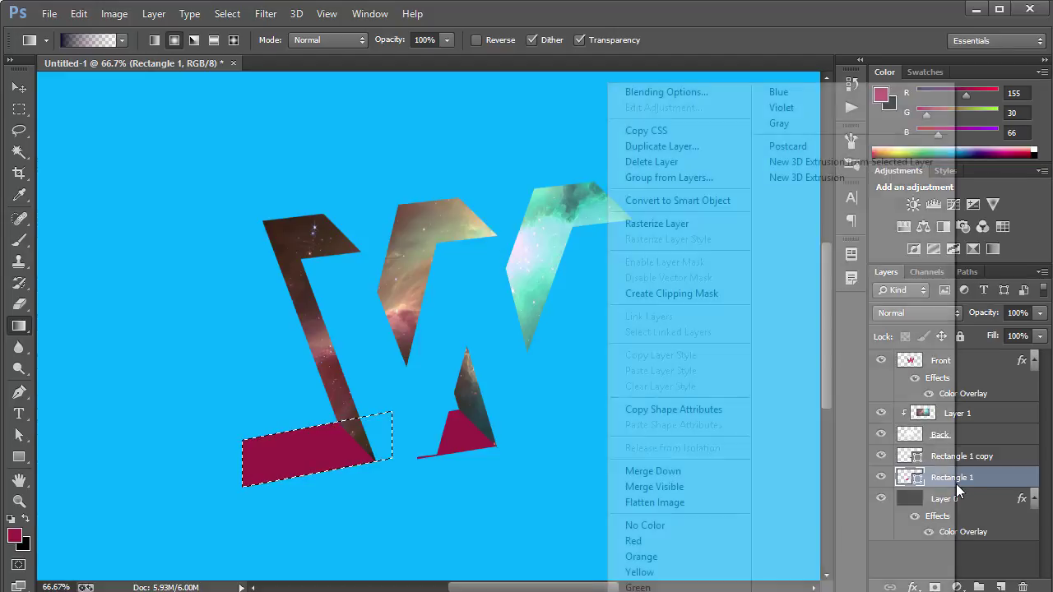
click(663, 226)
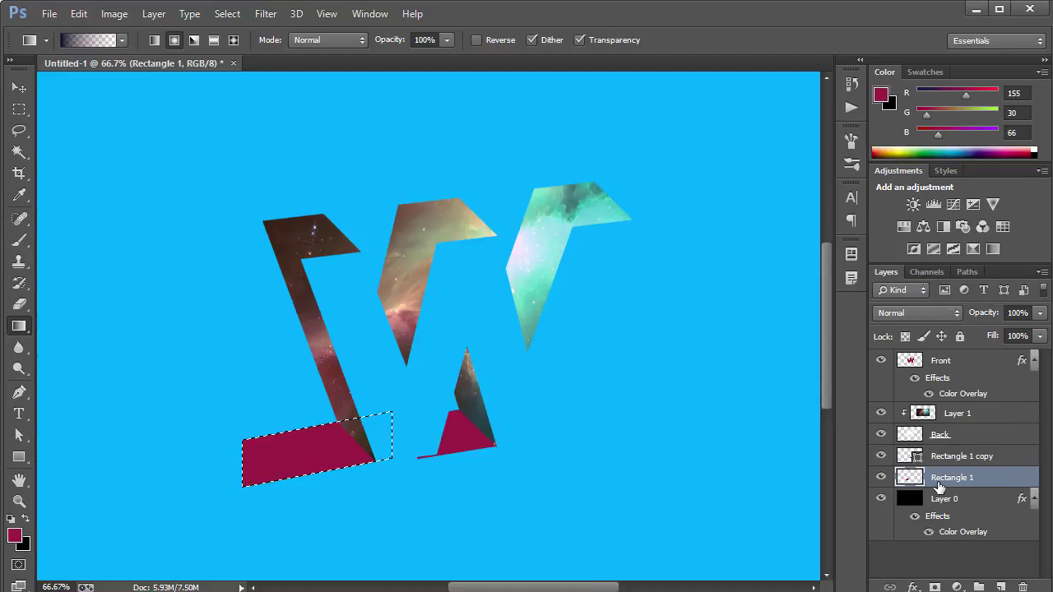
Set the gradient's end colour to the background blue 00aeff sampled from the canvas, with its end opacity at 100%
click(89, 40)
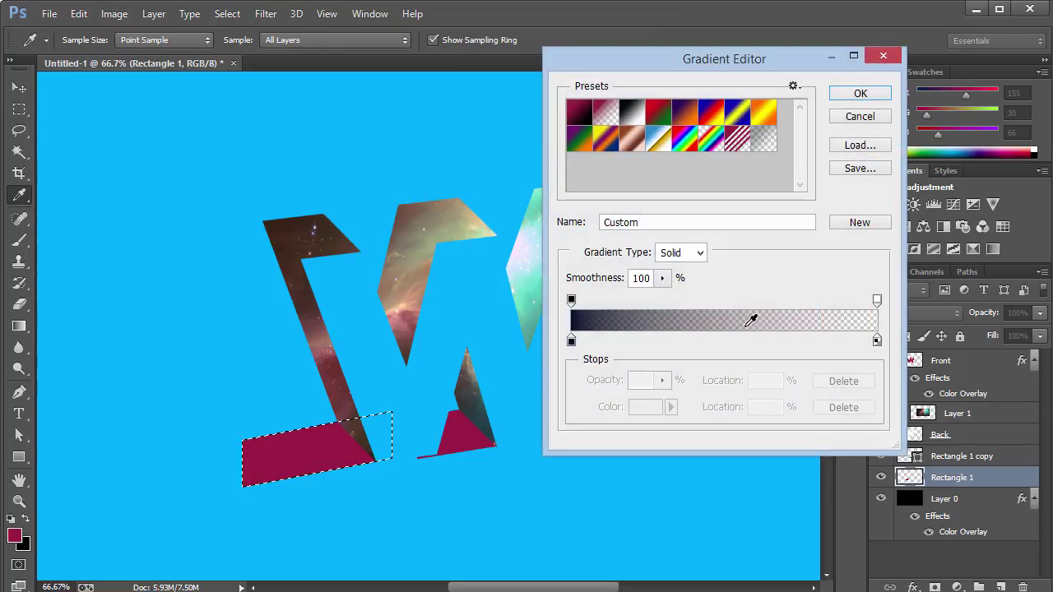
double_click(877, 340)
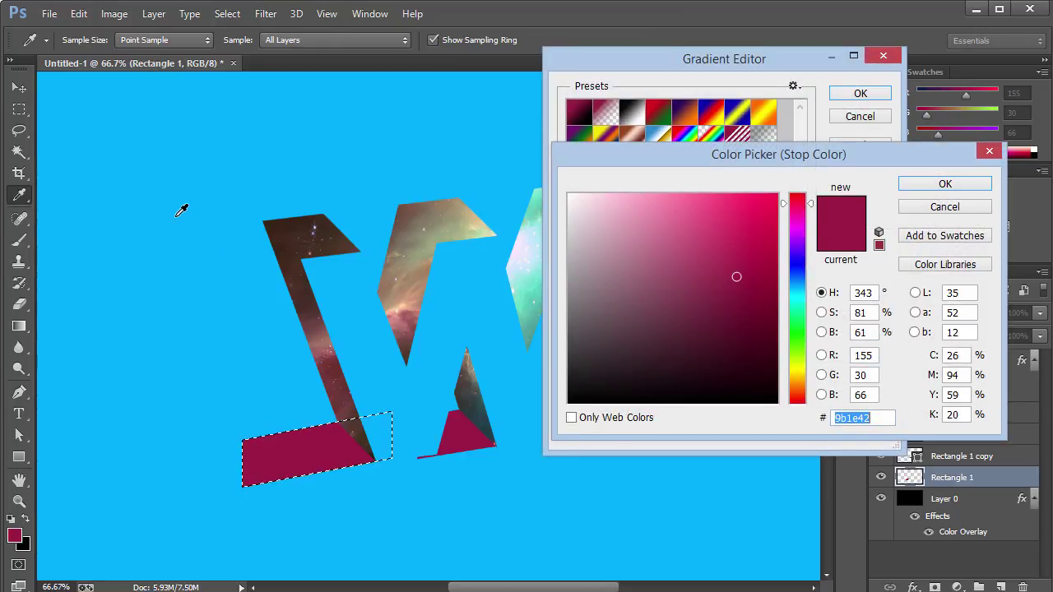
click(181, 210)
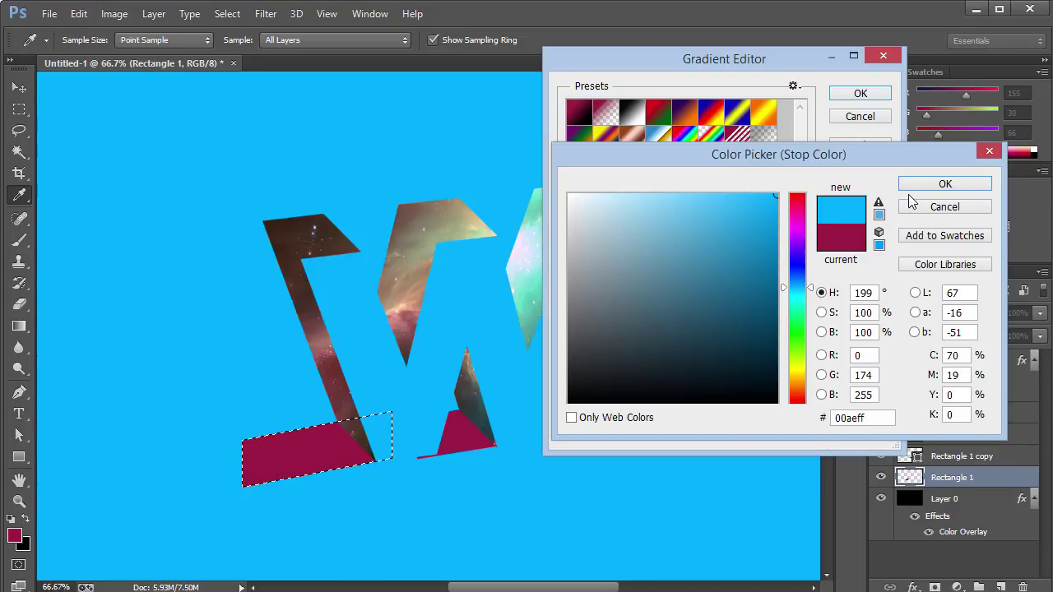
click(954, 184)
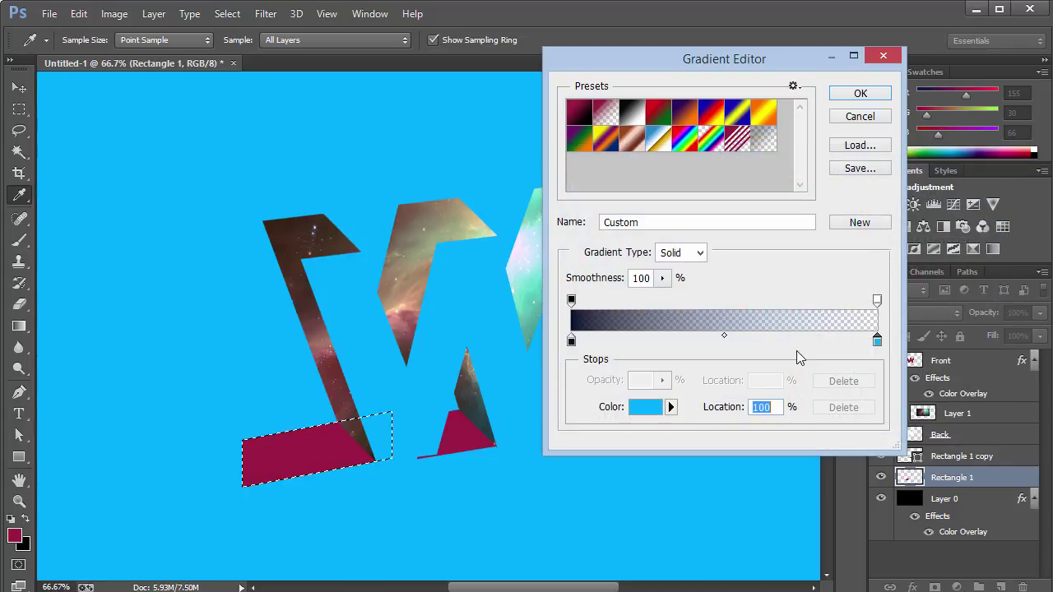
click(876, 300)
text(100)
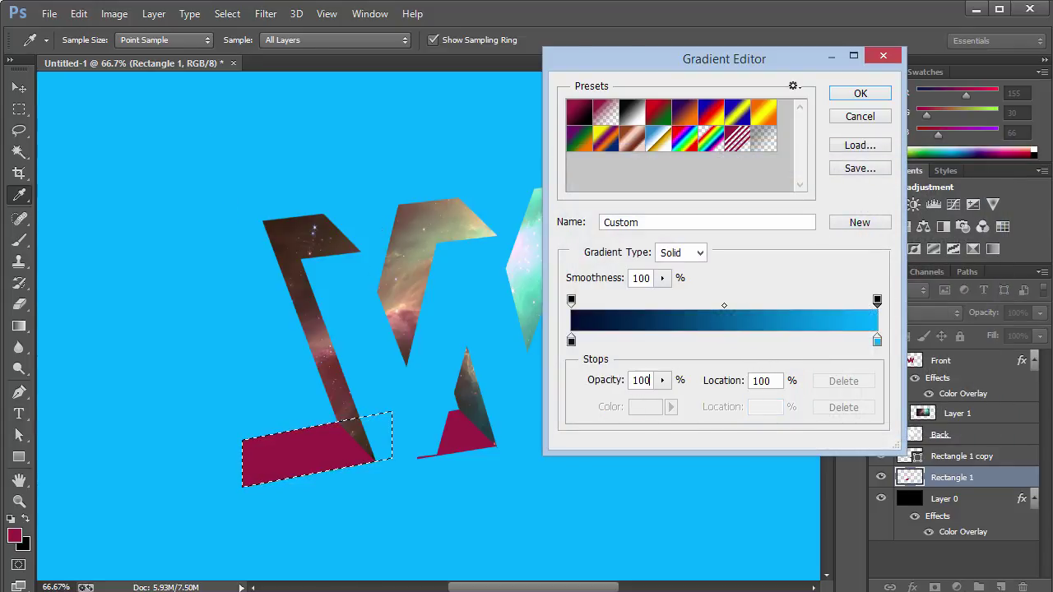
key(Return)
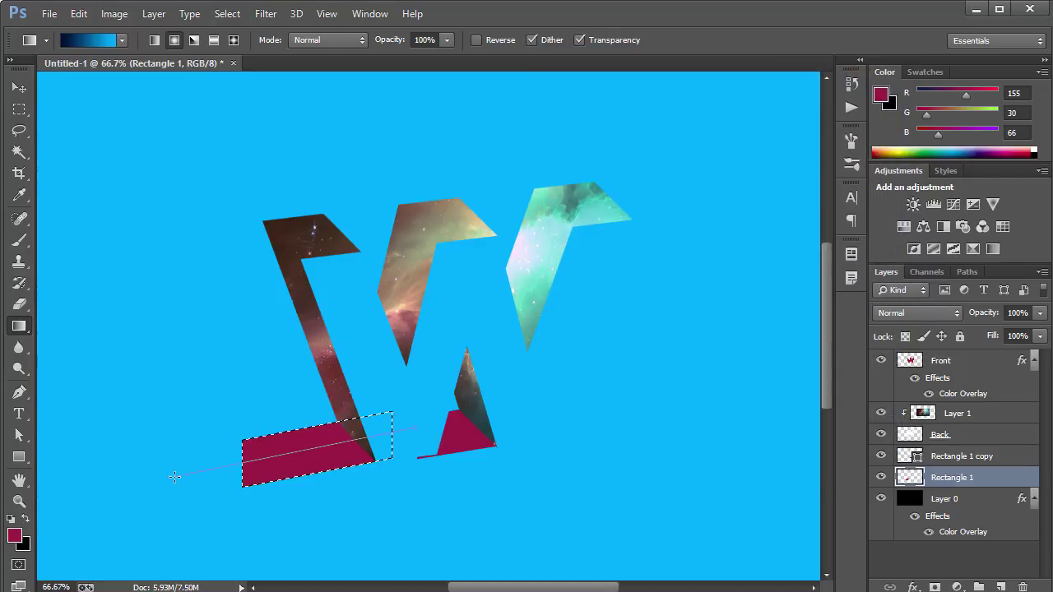
Fill the selected shape with the gradient, dark beside the W's first leg and fading outward into the background blue, then deselect
key(ctrl+d)
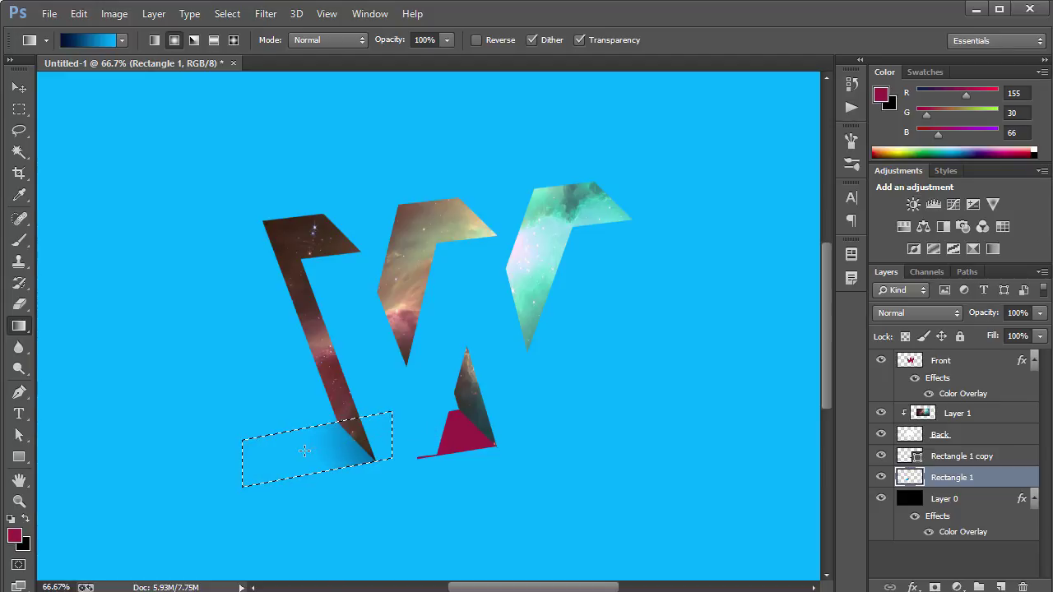
drag(624, 403, 271, 457)
key(ctrl+d)
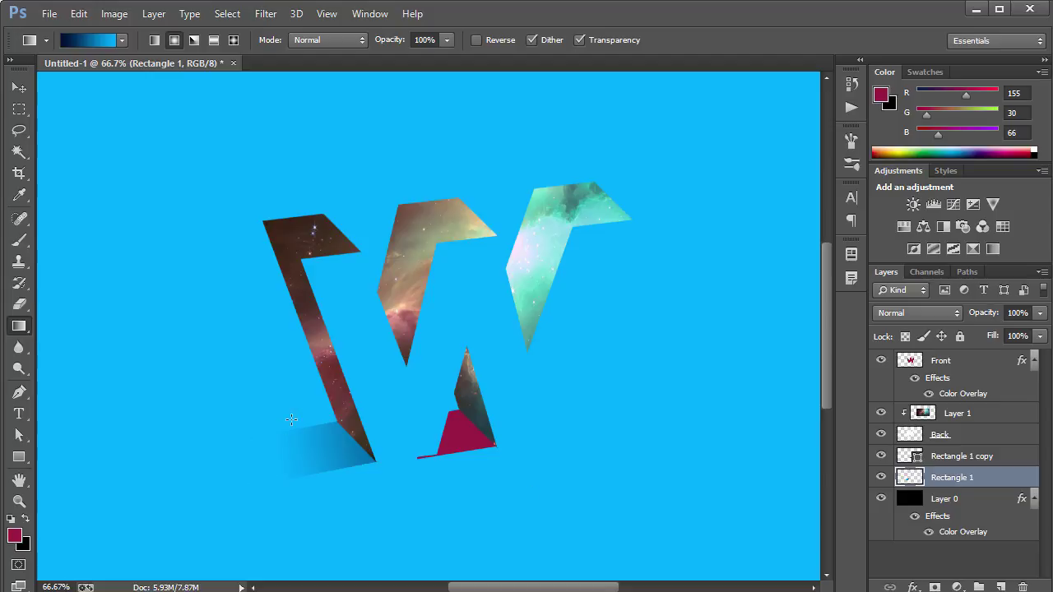
Rasterize the Rectangle 1 copy layer
right_click(909, 462)
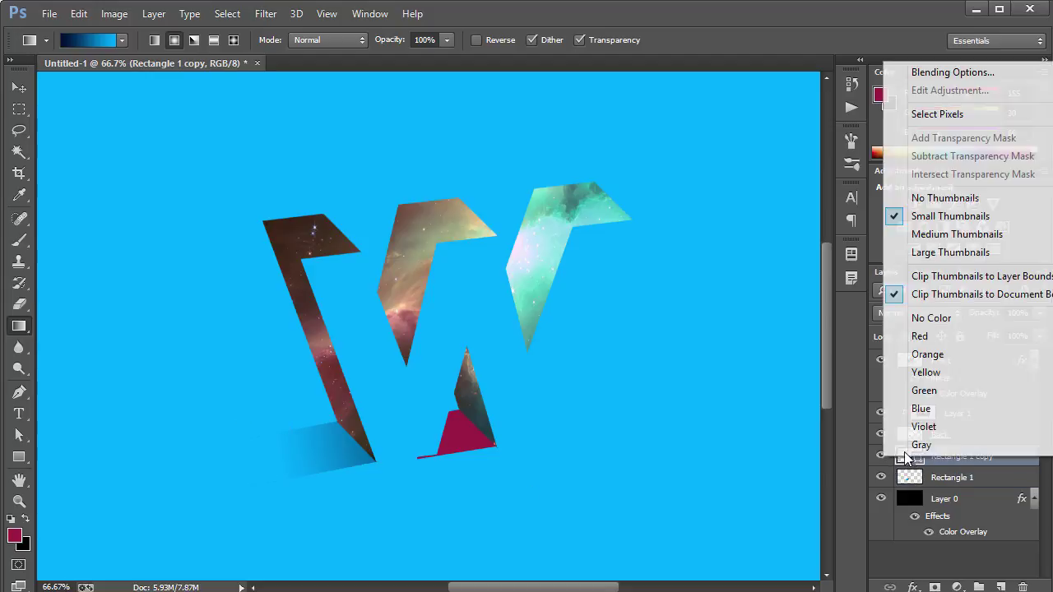
click(1003, 507)
right_click(976, 450)
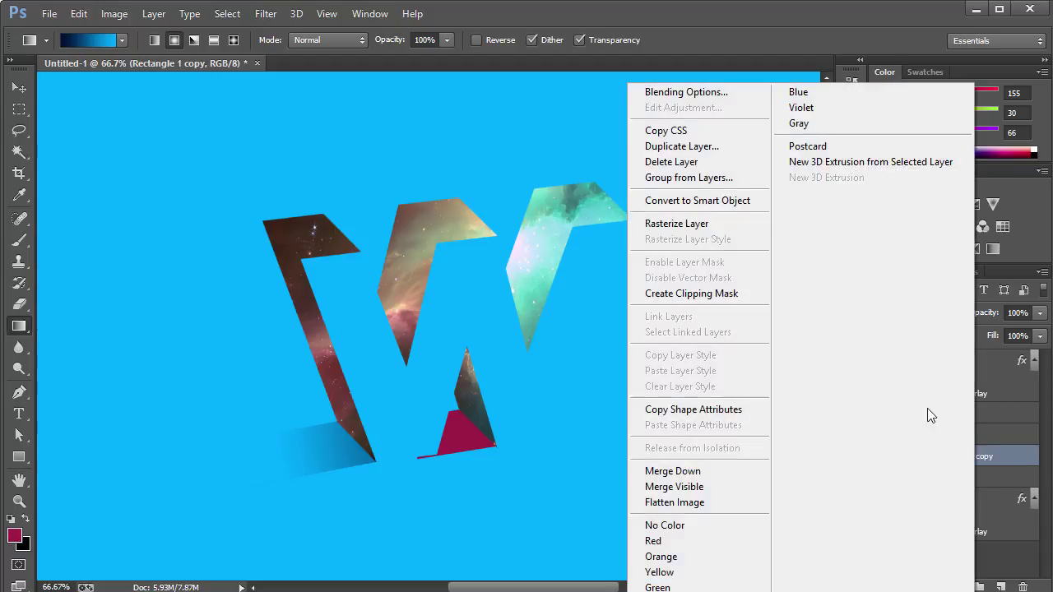
click(699, 223)
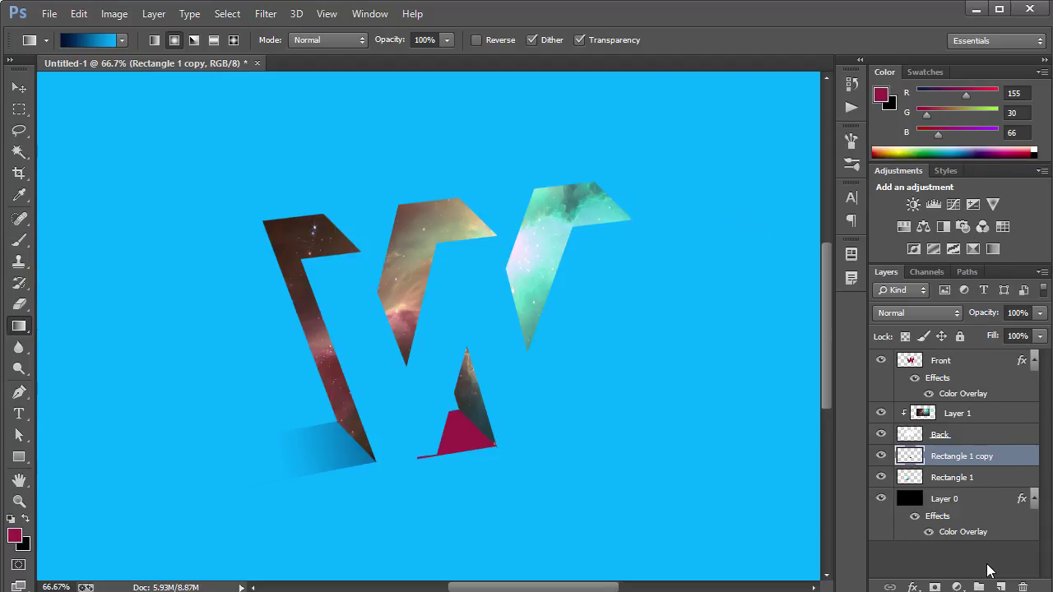
Fill the Rectangle 1 copy shape with the navy-to-blue gradient, darkest beside the W's second tip, and deselect
ctrl+click(909, 454)
key(Delete)
key(ctrl+d)
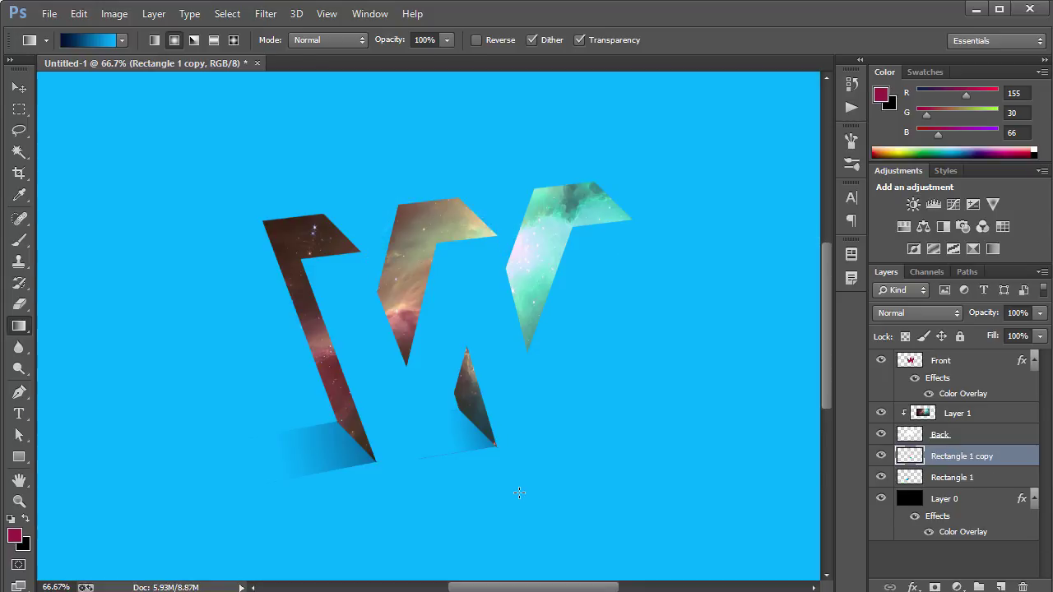
Add a linear Gradient Overlay to Rectangle 1 copy with the navy-to-blue gradient, an angle of -140° and 100% opacity
key(ctrl+minus)
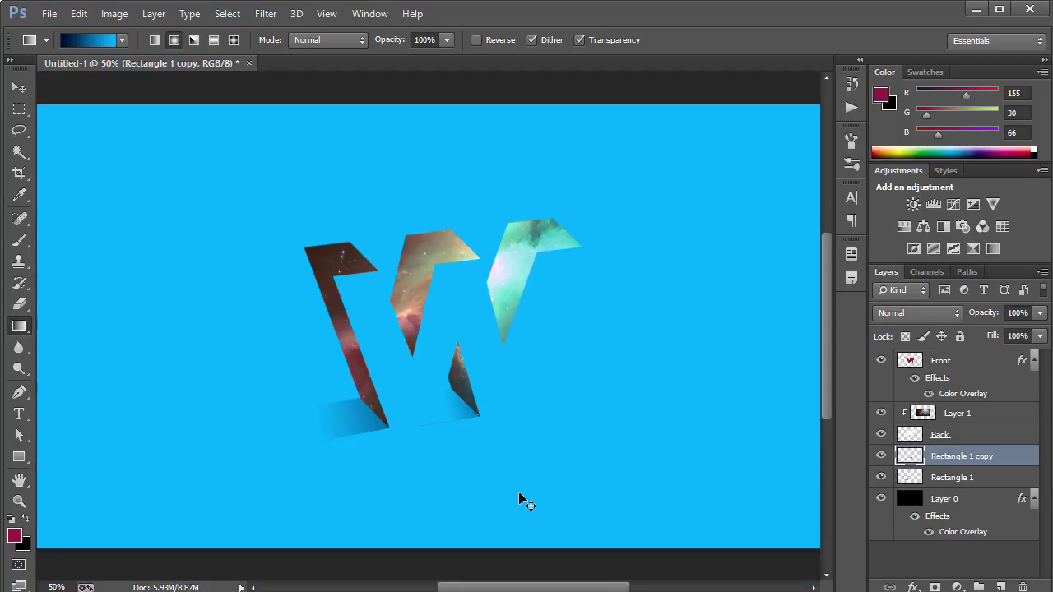
key(ctrl+plus)
key(ctrl+plus)
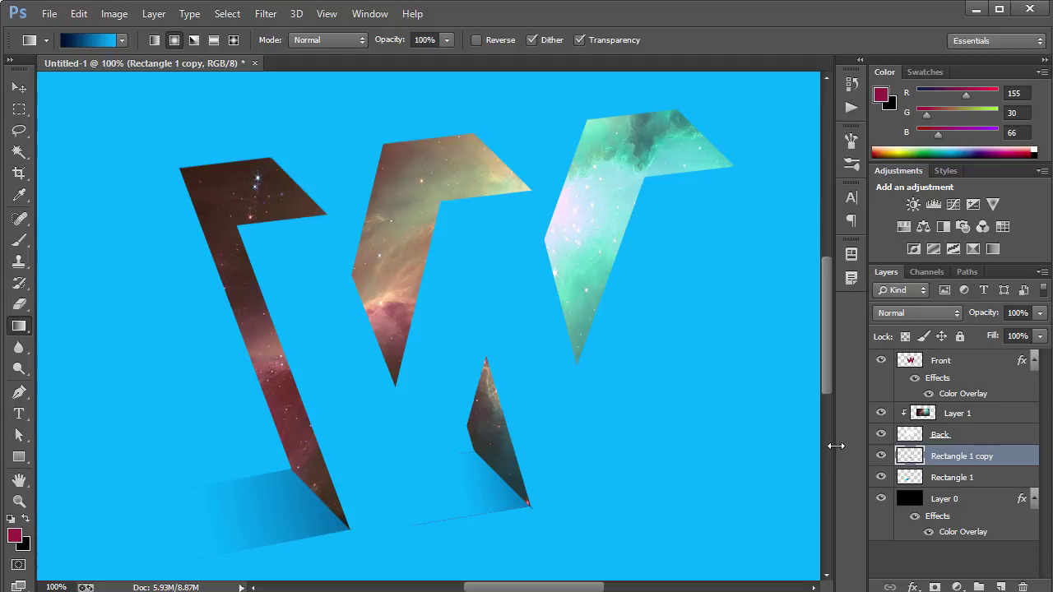
click(881, 455)
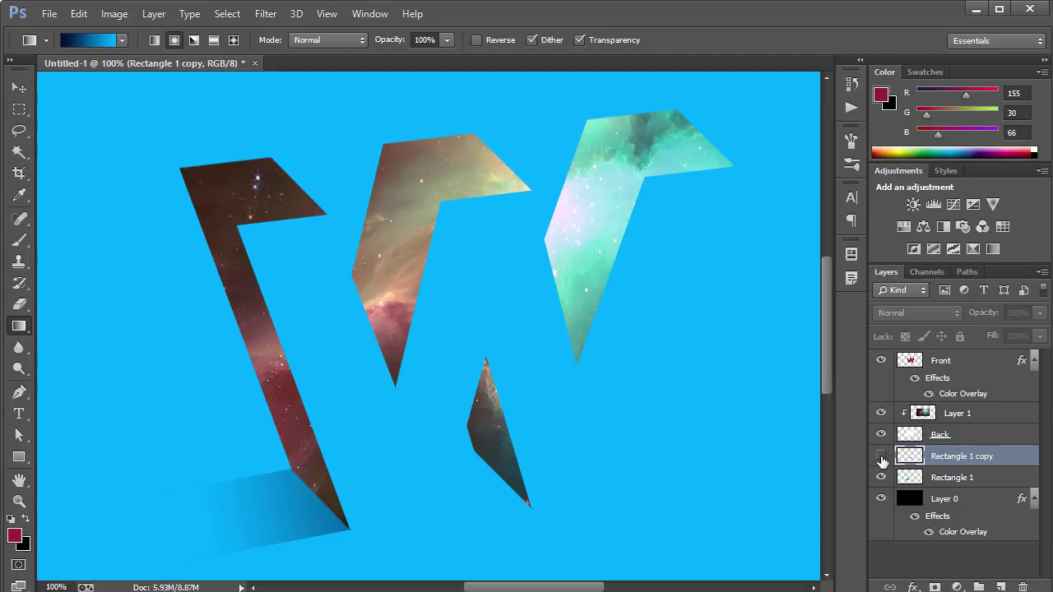
click(880, 455)
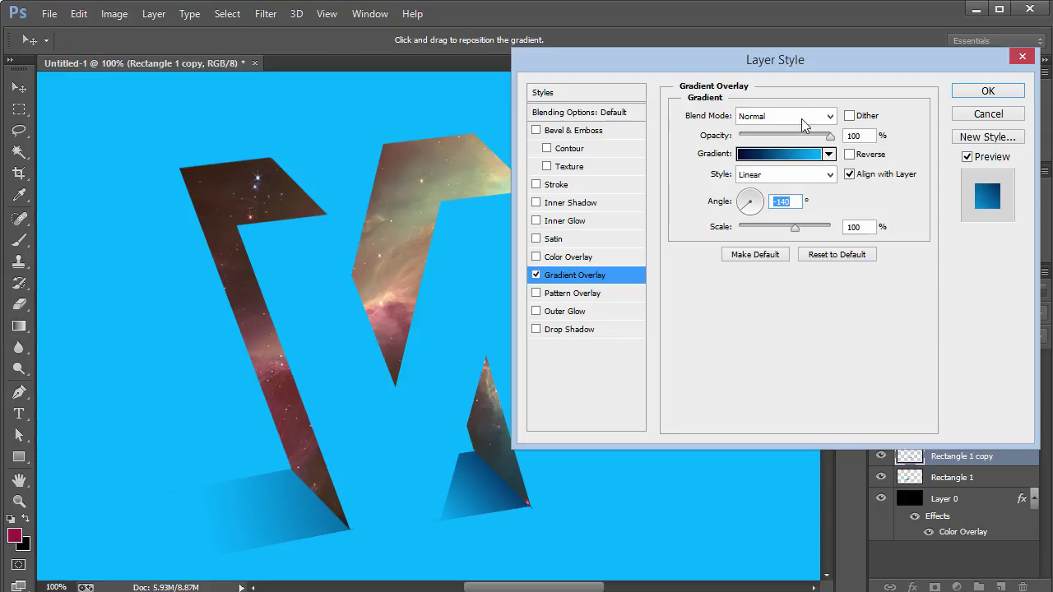
Move the overlay gradient's colour midpoint to 30% so the navy fades into blue sooner
click(777, 154)
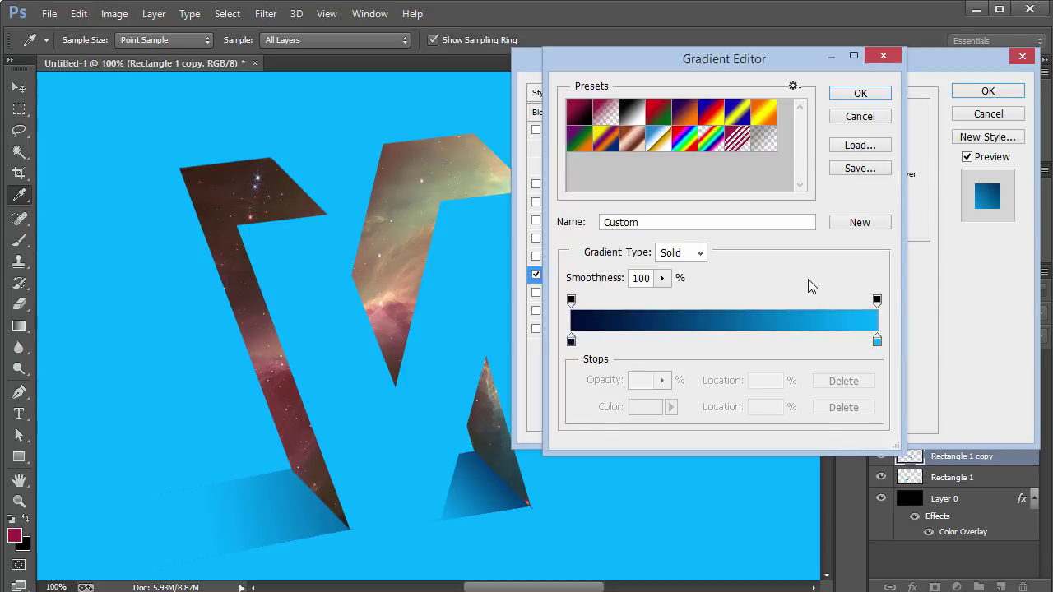
click(571, 340)
drag(723, 337, 666, 342)
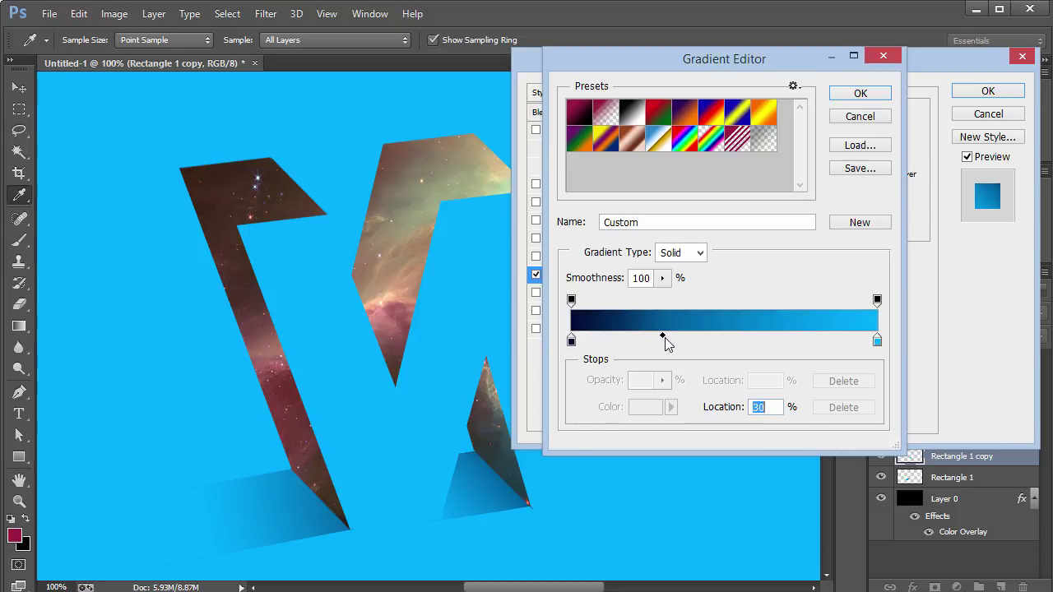
Try an extra navy colour stop at 30% and a shifted starting opacity stop in the overlay gradient
click(664, 340)
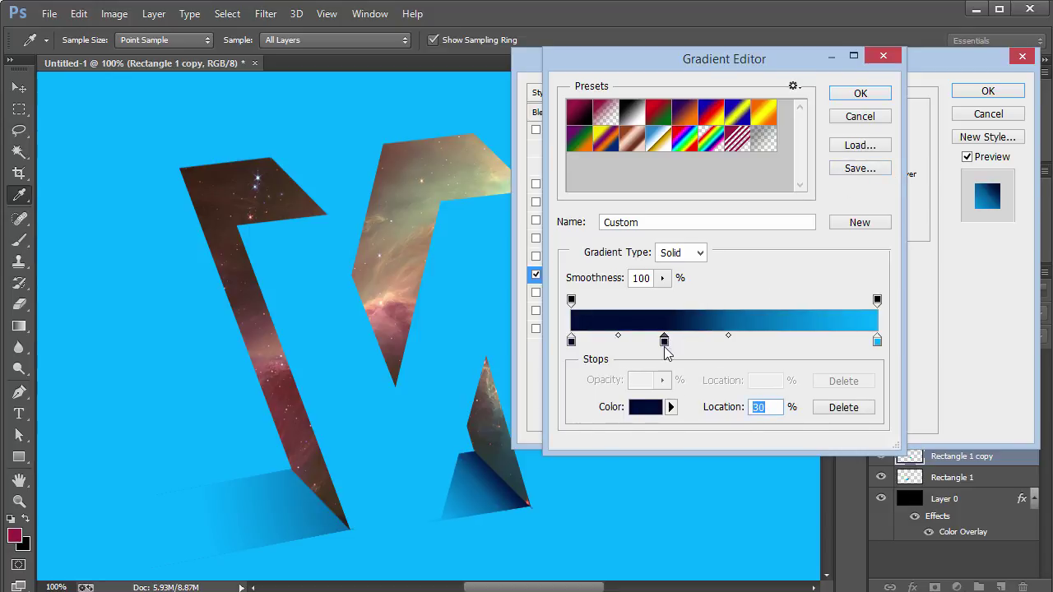
drag(665, 340, 677, 319)
drag(571, 301, 732, 304)
key(ctrl+z)
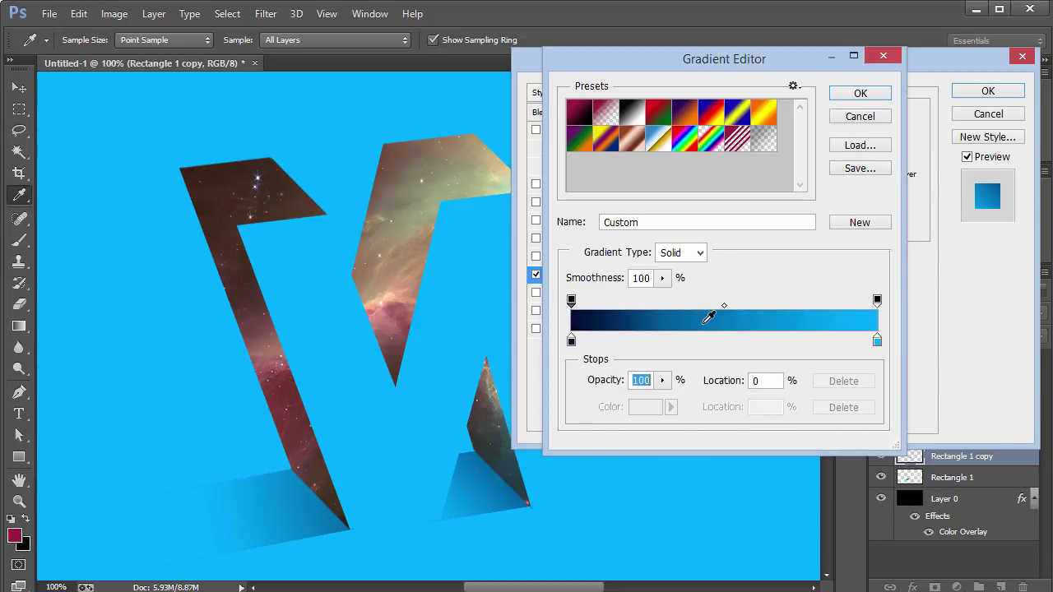
Apply the edited Gradient Overlay to the Rectangle 1 copy layer and return to the Move tool
click(572, 340)
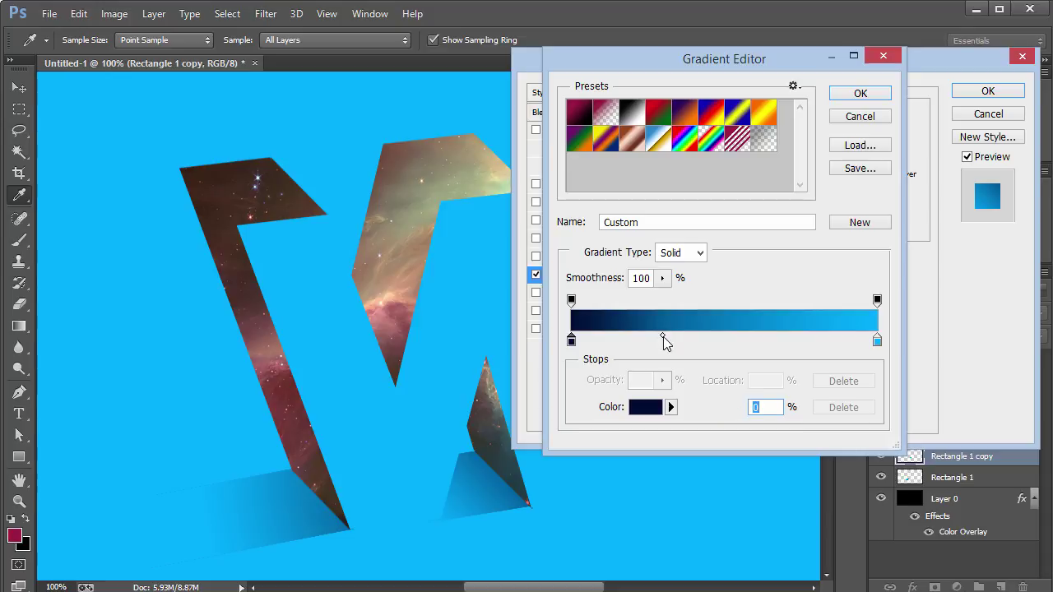
click(663, 338)
click(860, 93)
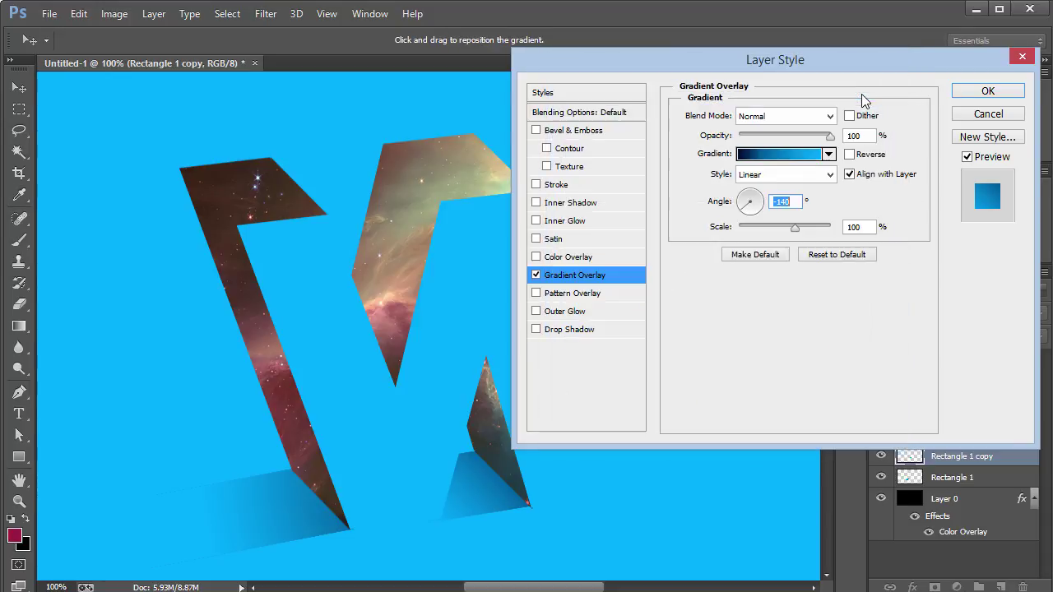
click(987, 90)
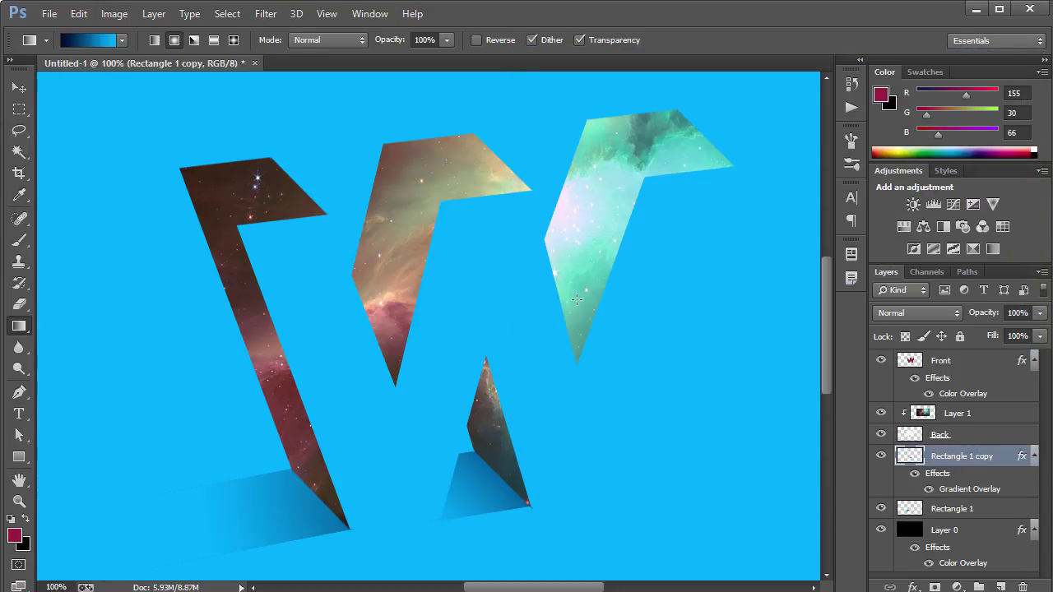
key(ctrl+0)
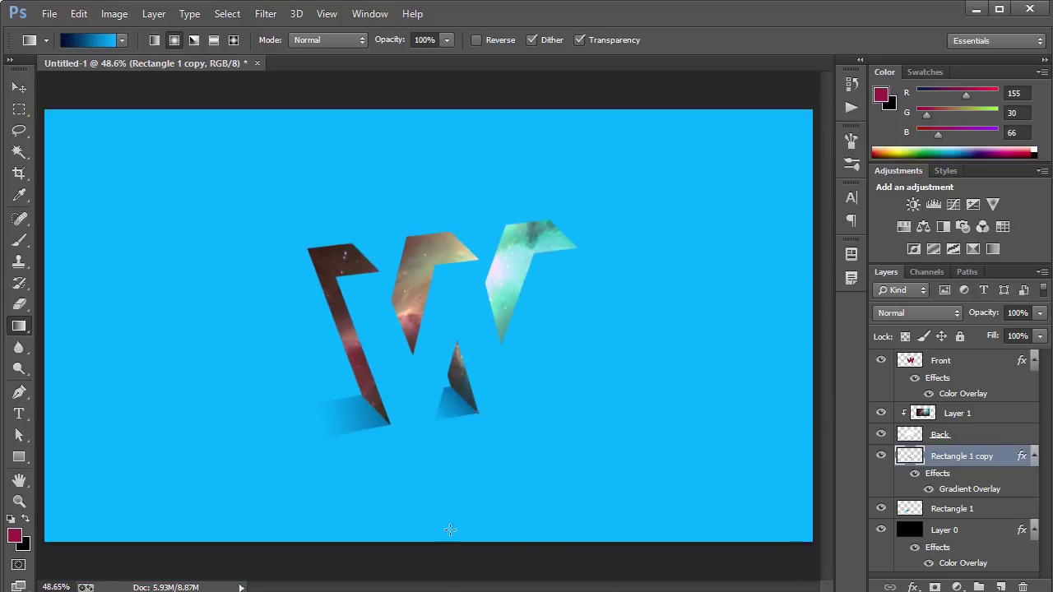
key(v)
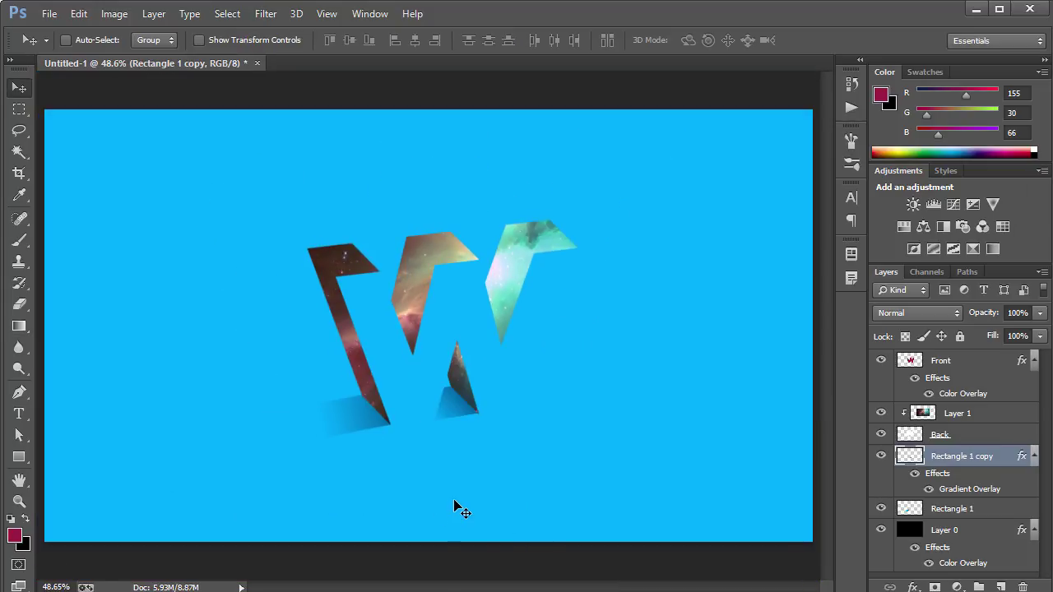